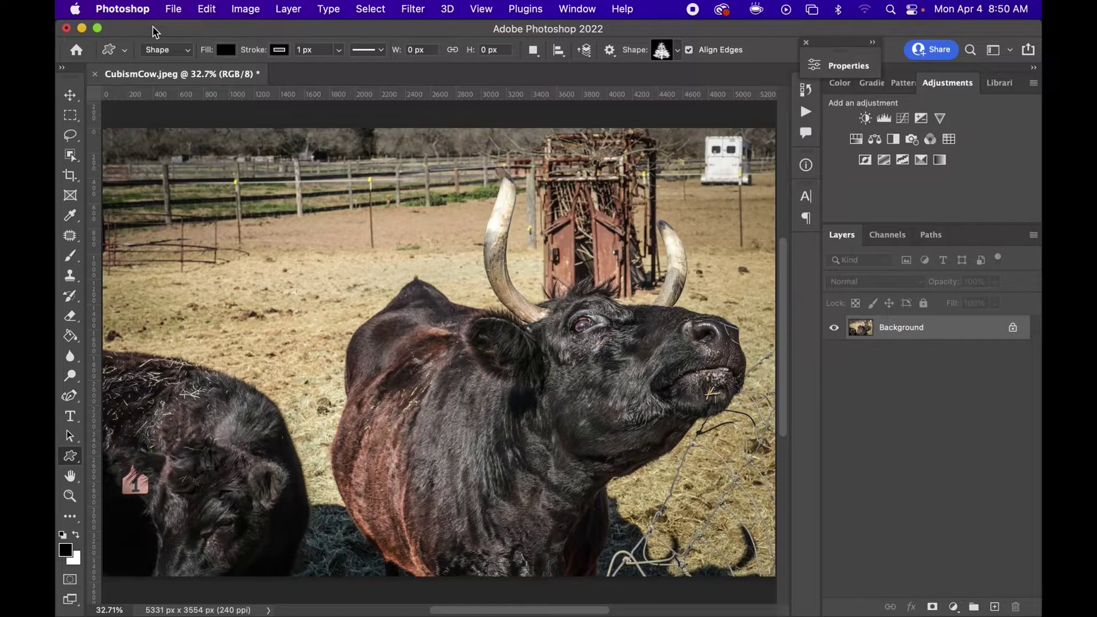
Zoom out to 25% so the whole CubismCow photo fits in the window
scroll(244, 192, "down", 3)
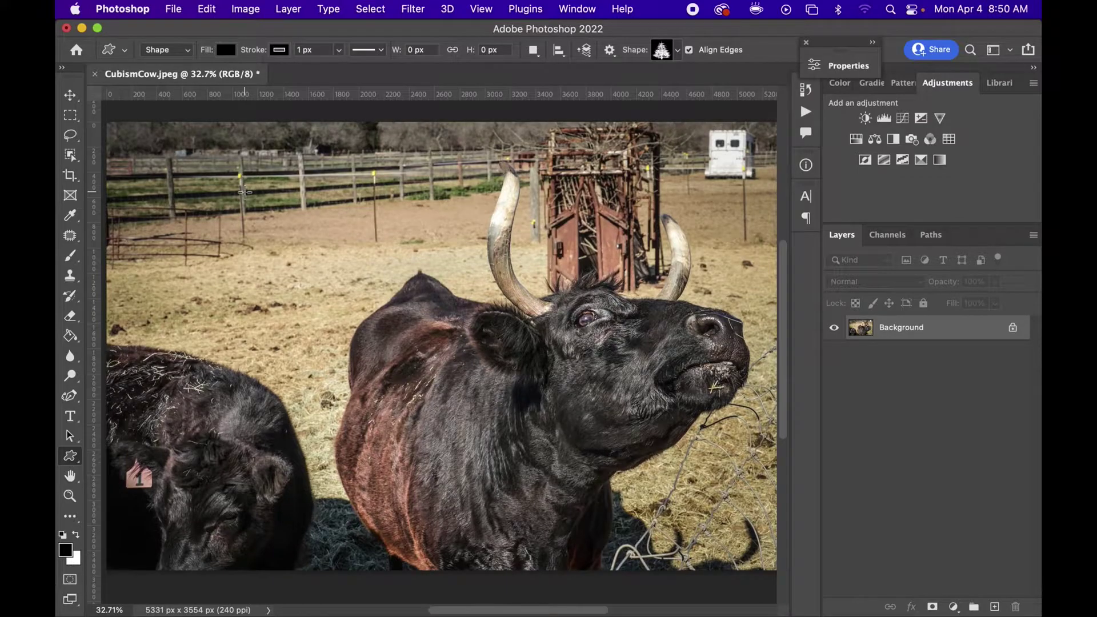
key("super+minus")
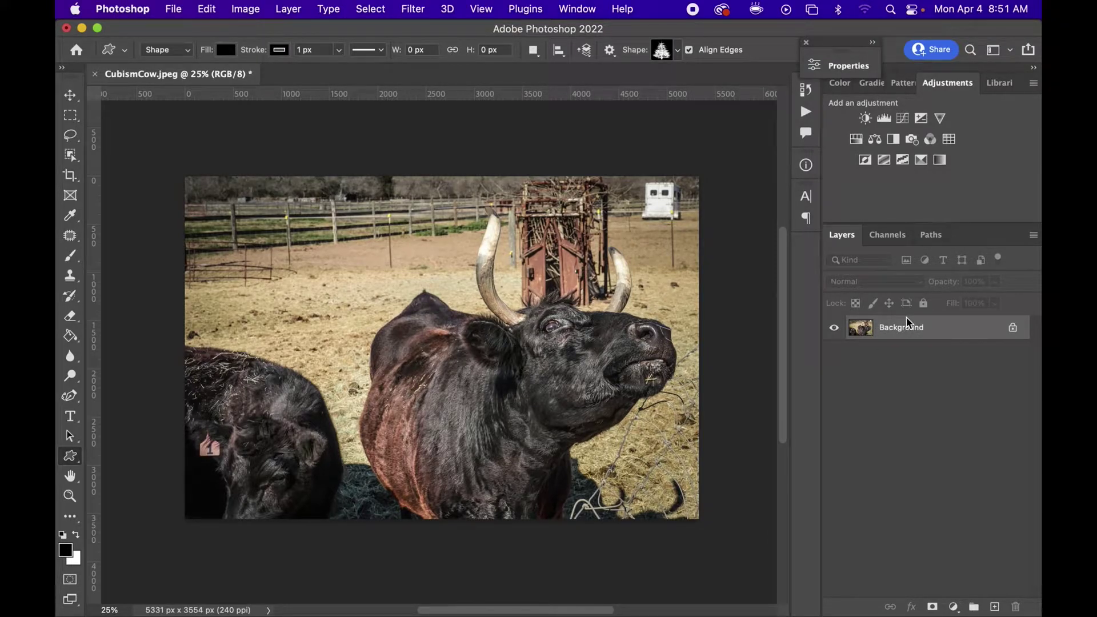
Duplicate the Background onto Layer 1 and marquee a tall rectangle around the left horn
key("super+j")
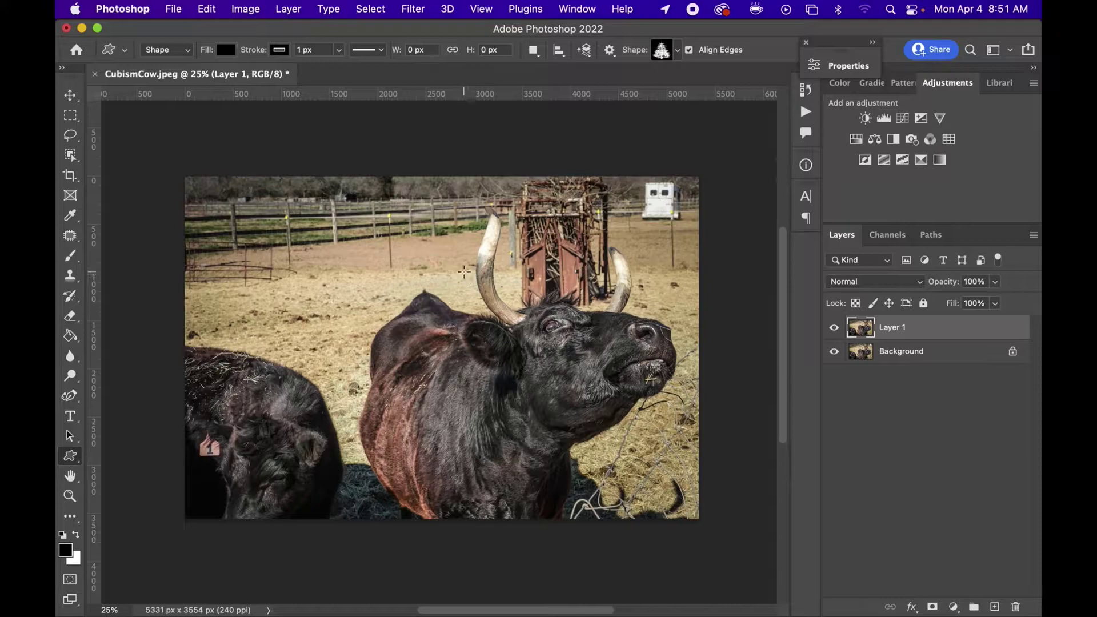
key("m")
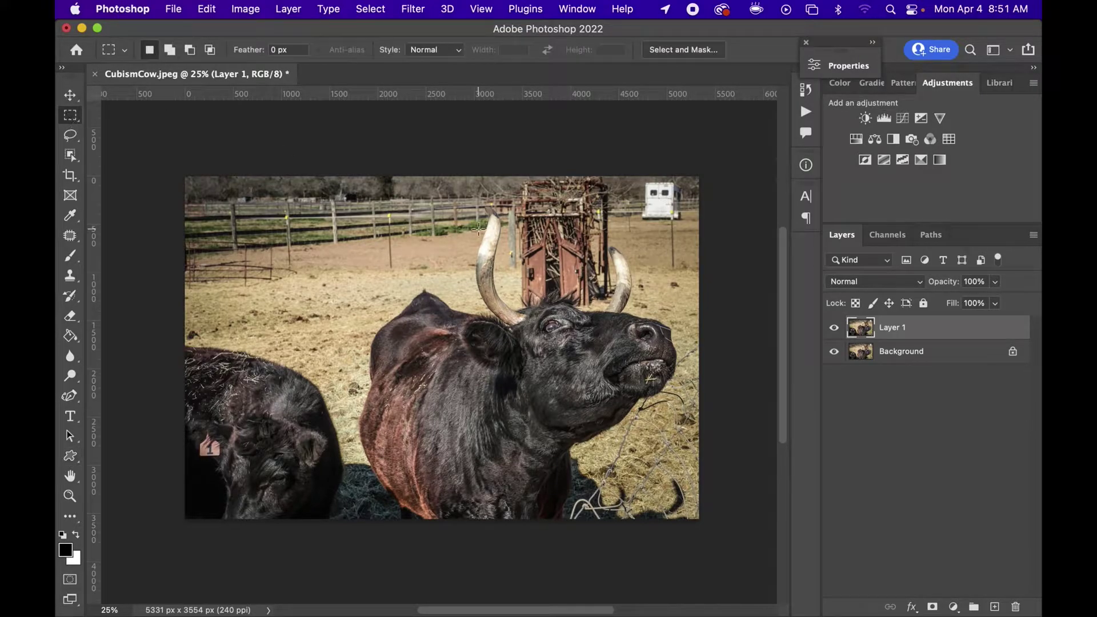
left_click_drag(475, 200, 507, 278)
Copy the horn selection to Layer 2, then enlarge, stretch taller and skew it into a slant
key("super+j")
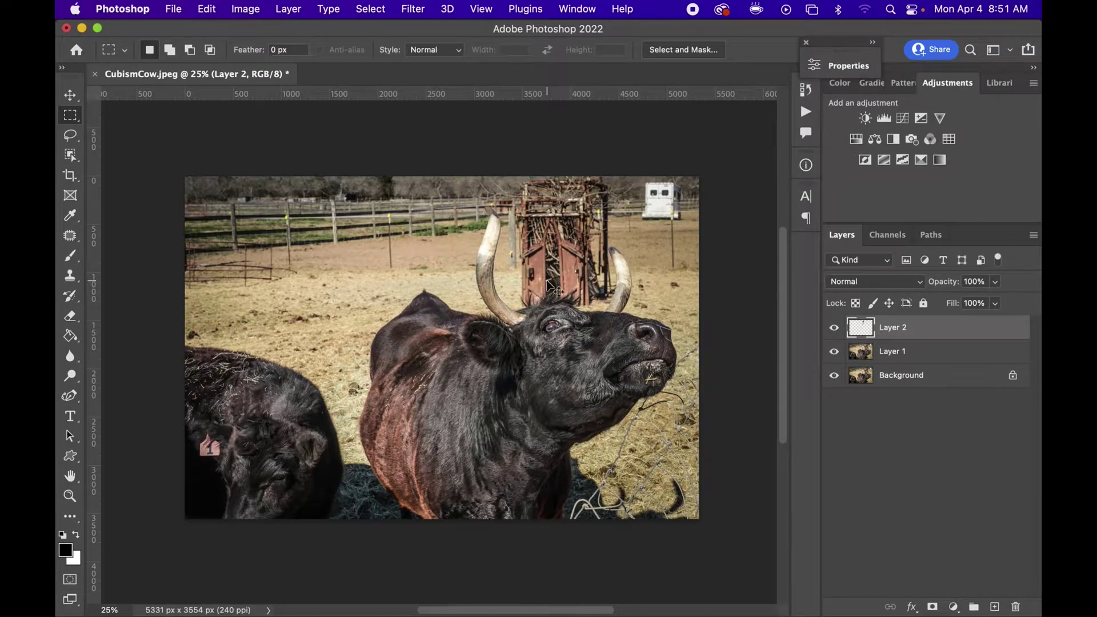
key("super+t")
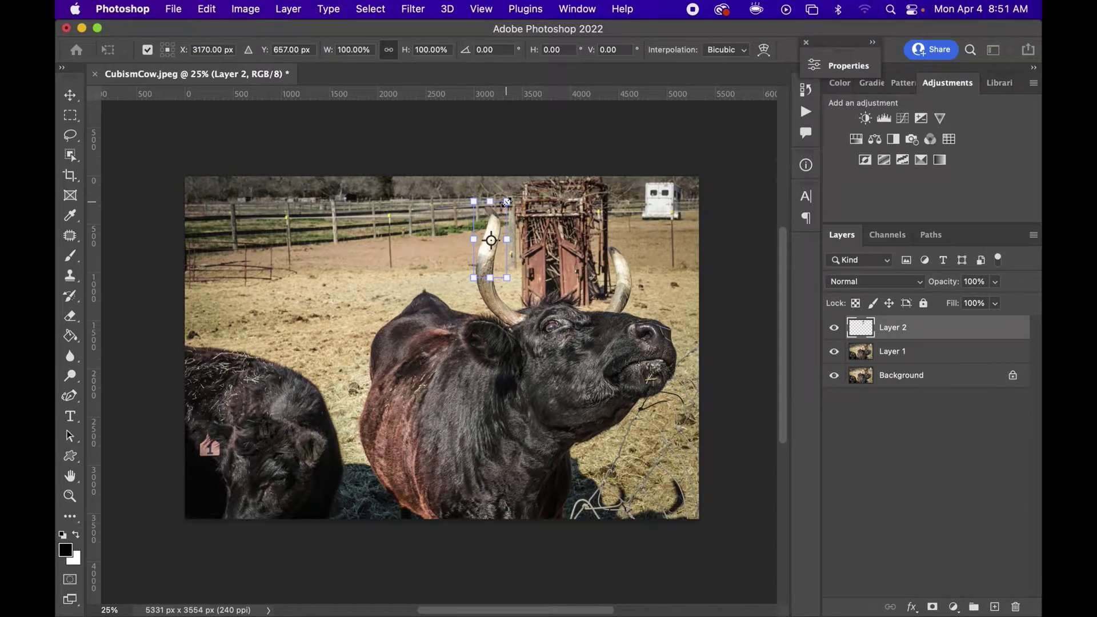
left_click_drag(507, 202, 487, 189)
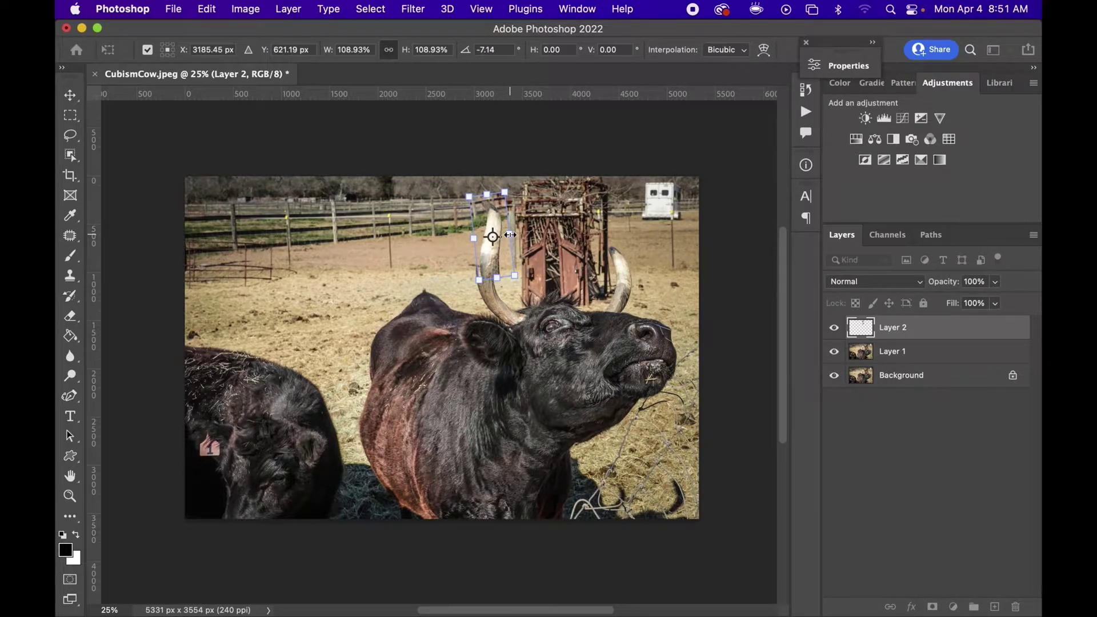
mouse_move(511, 234)
left_mouse_down()
mouse_move(500, 233)
mouse_move(509, 234)
left_mouse_up()
left_click_drag(487, 194, 486, 183)
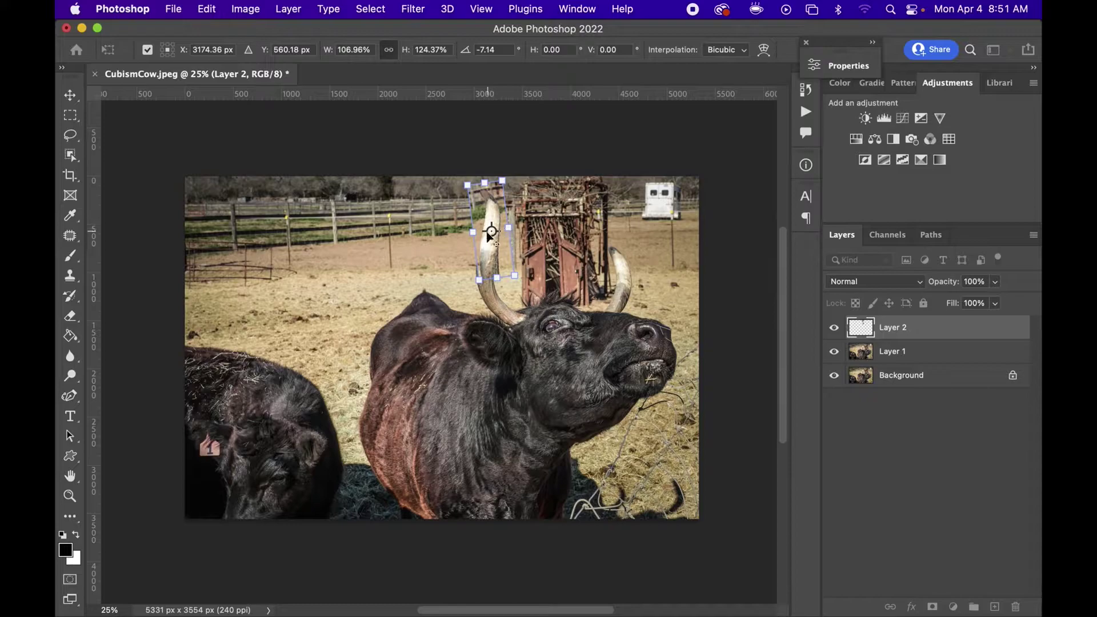
mouse_move(479, 281)
left_mouse_down()
mouse_move(400, 286)
mouse_move(470, 283)
left_mouse_up()
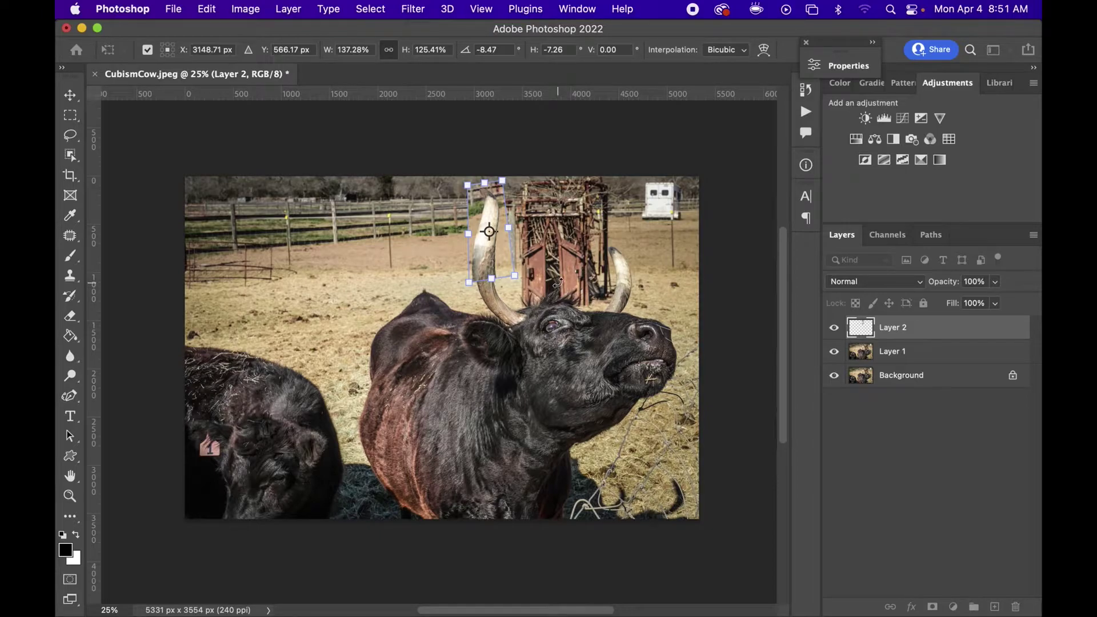
key("Return")
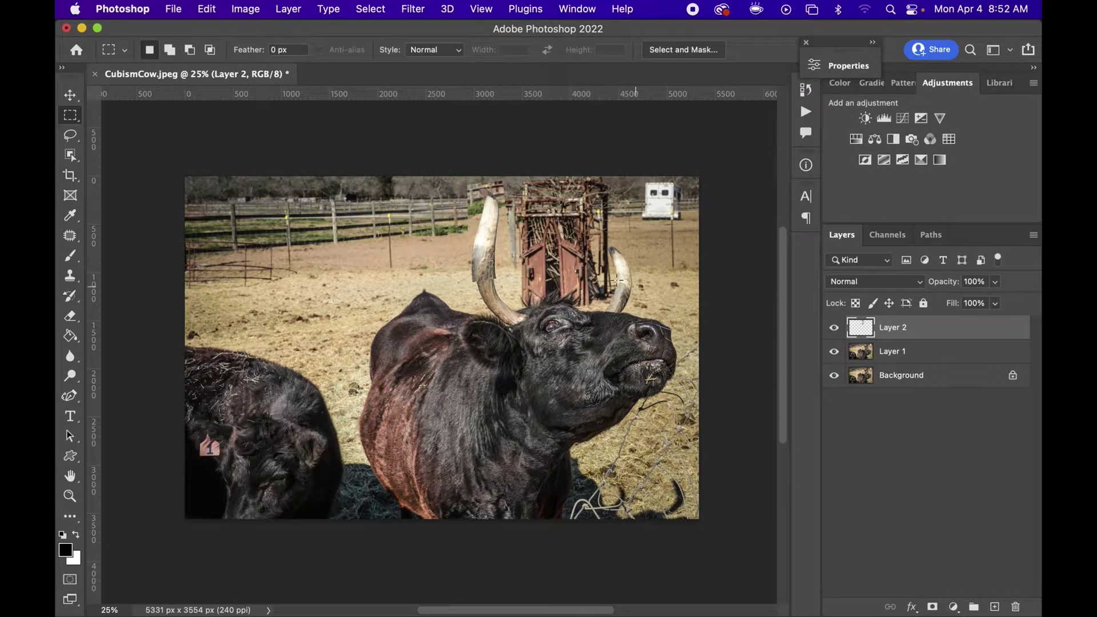
Give Layer 2 an Inner Bevel, Chisel Hard: depth 199%, size 13 px, highlight opacity 86%
double_click(922, 333)
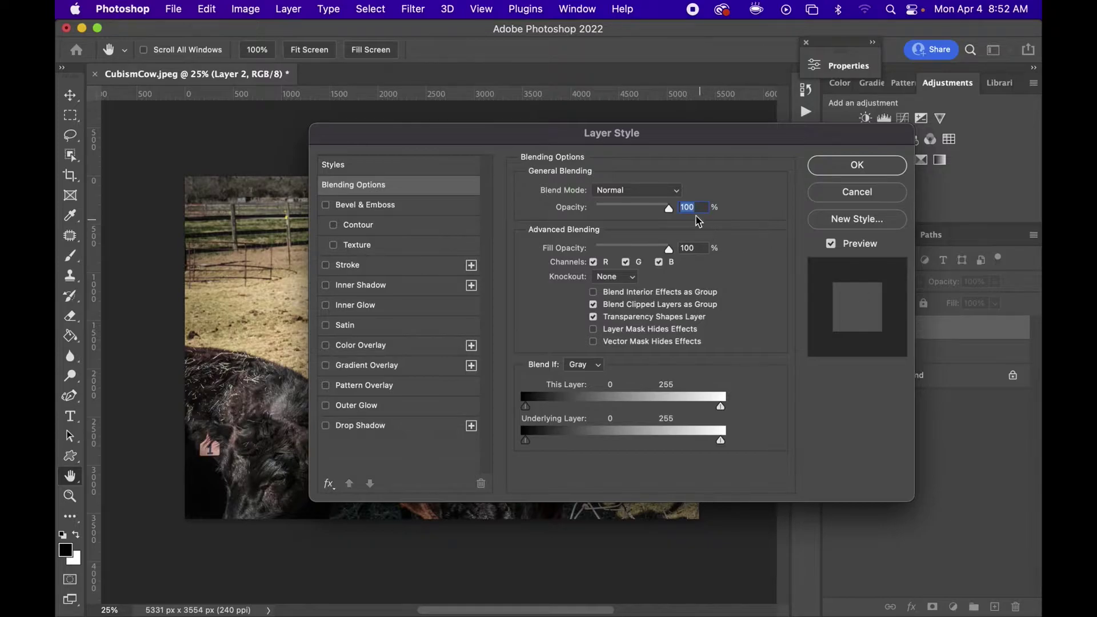
left_click_drag(671, 139, 798, 53)
scroll(393, 321, "right", 10)
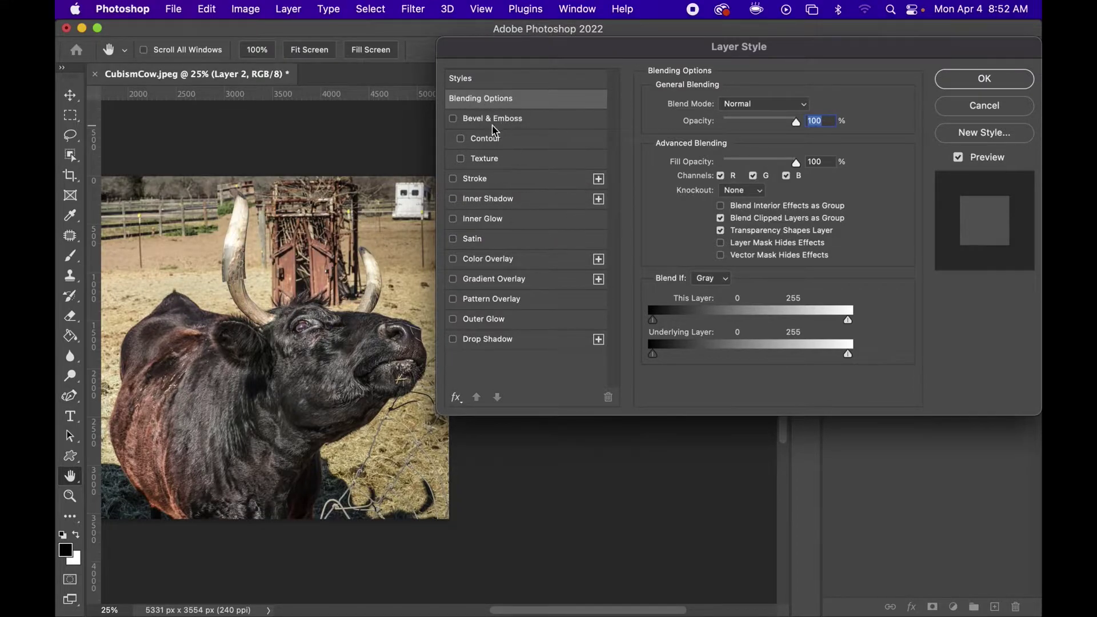
left_click(453, 119)
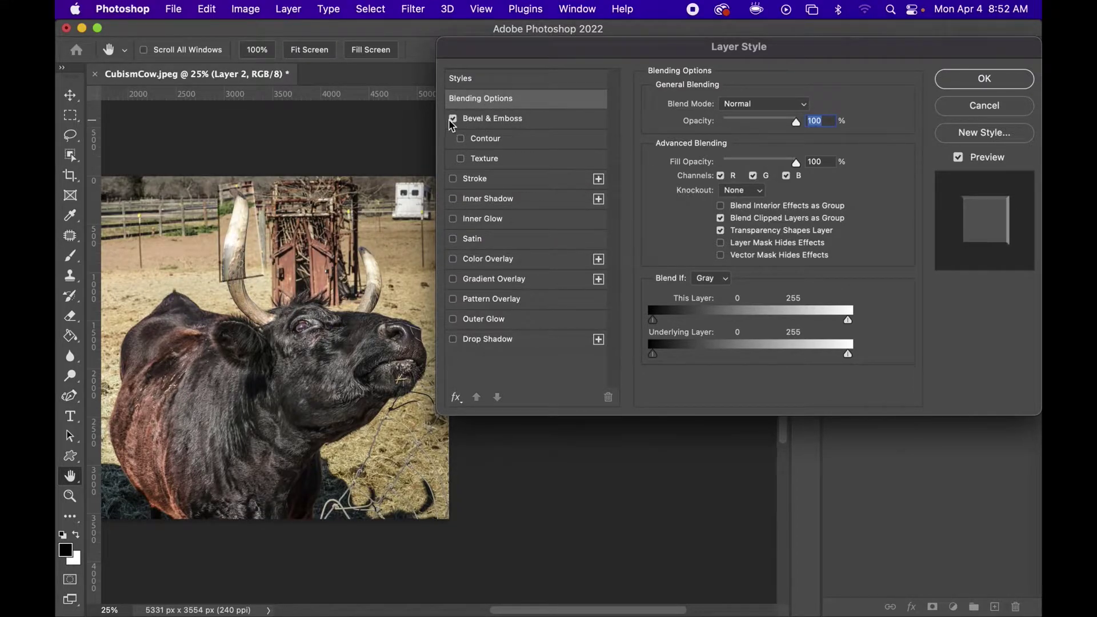
left_click(480, 125)
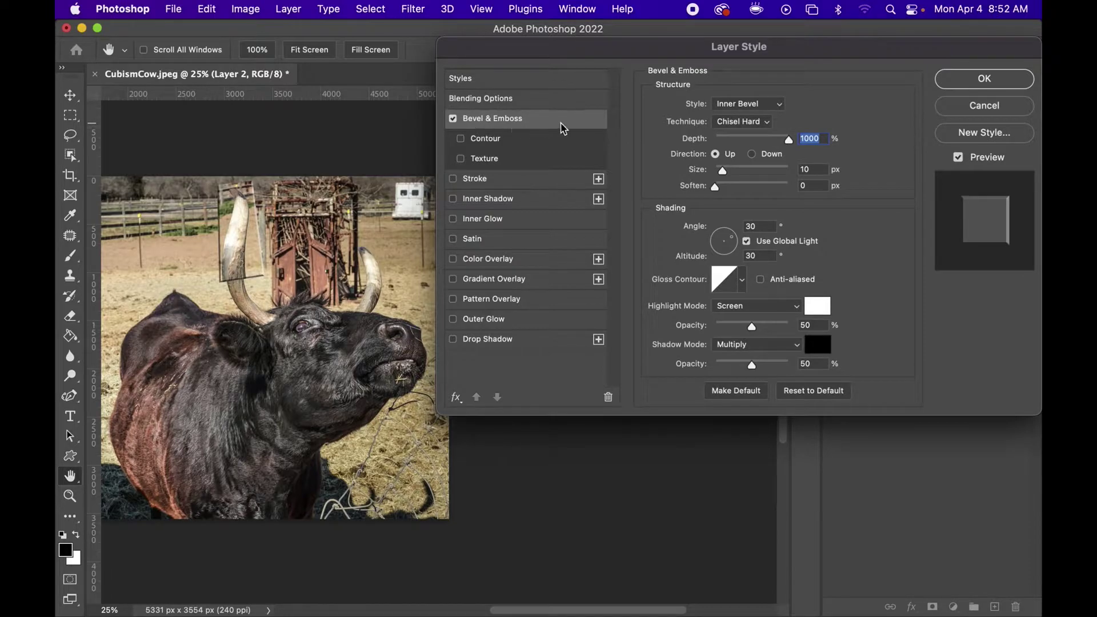
left_click_drag(787, 140, 730, 142)
left_click_drag(752, 326, 774, 325)
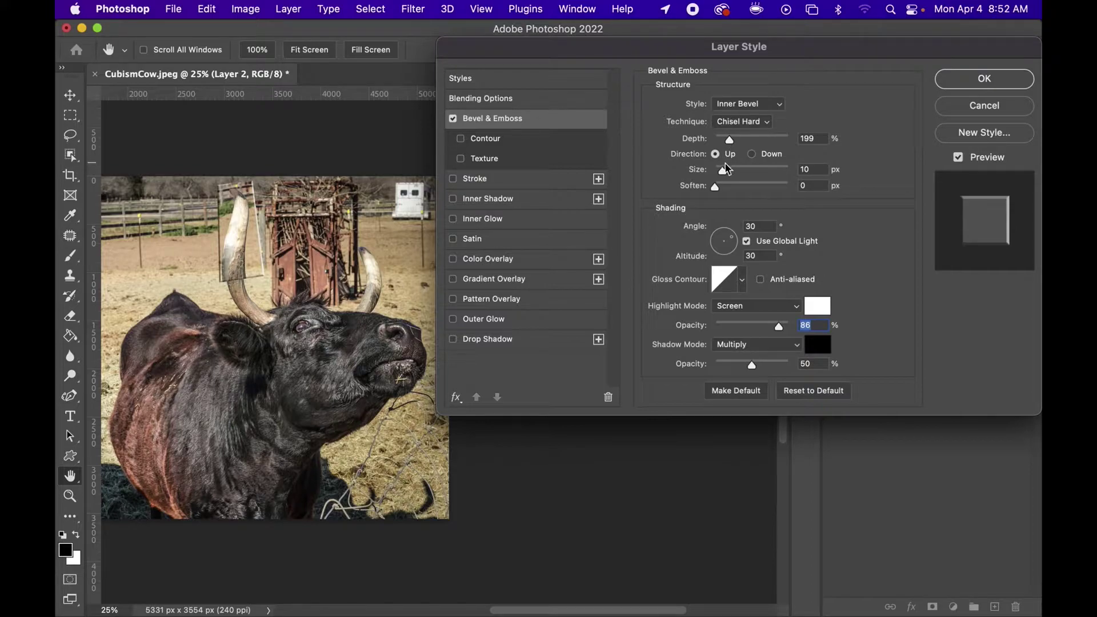
mouse_move(726, 170)
left_mouse_down()
mouse_move(772, 176)
mouse_move(724, 179)
left_mouse_up()
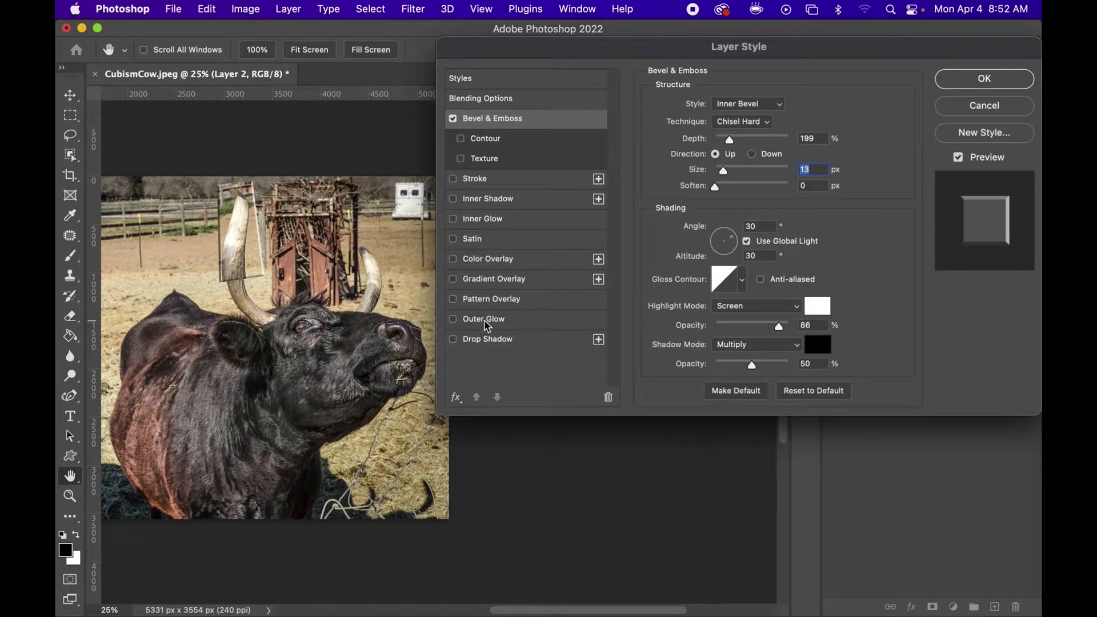
Add a black Inner Shadow at 32% opacity to Layer 2 and enable Drop Shadow
left_click(480, 204)
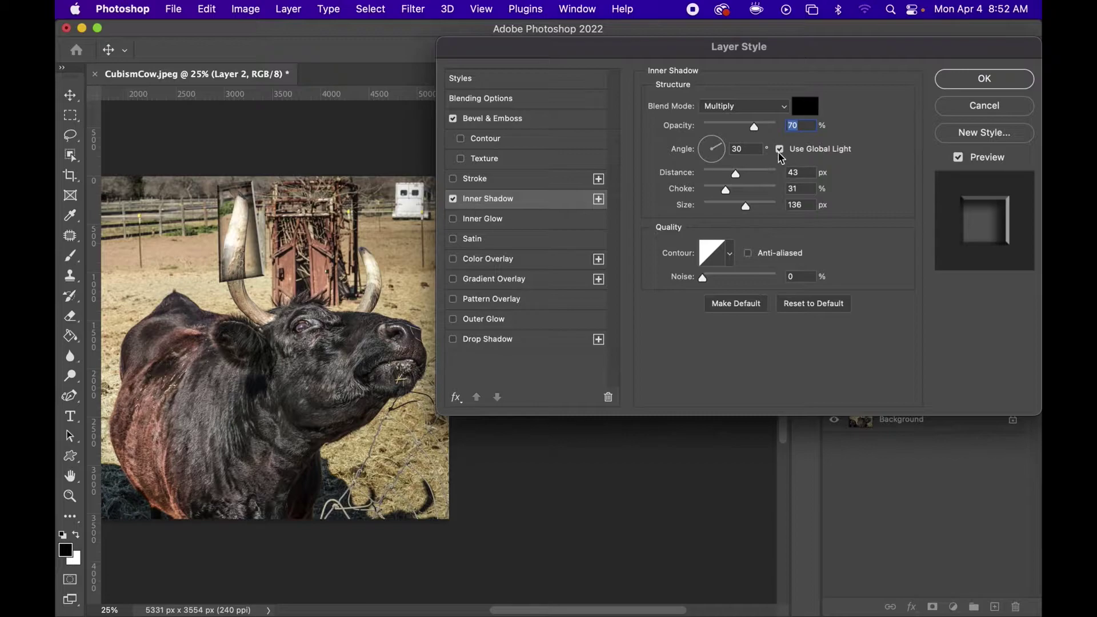
left_click_drag(755, 127, 777, 127)
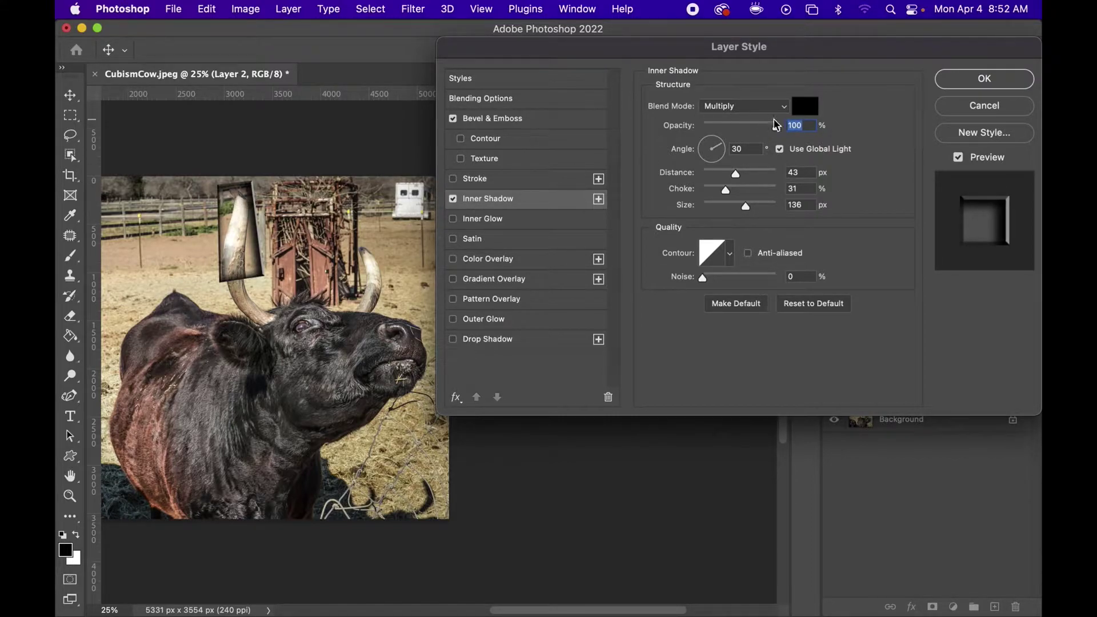
left_click(811, 111)
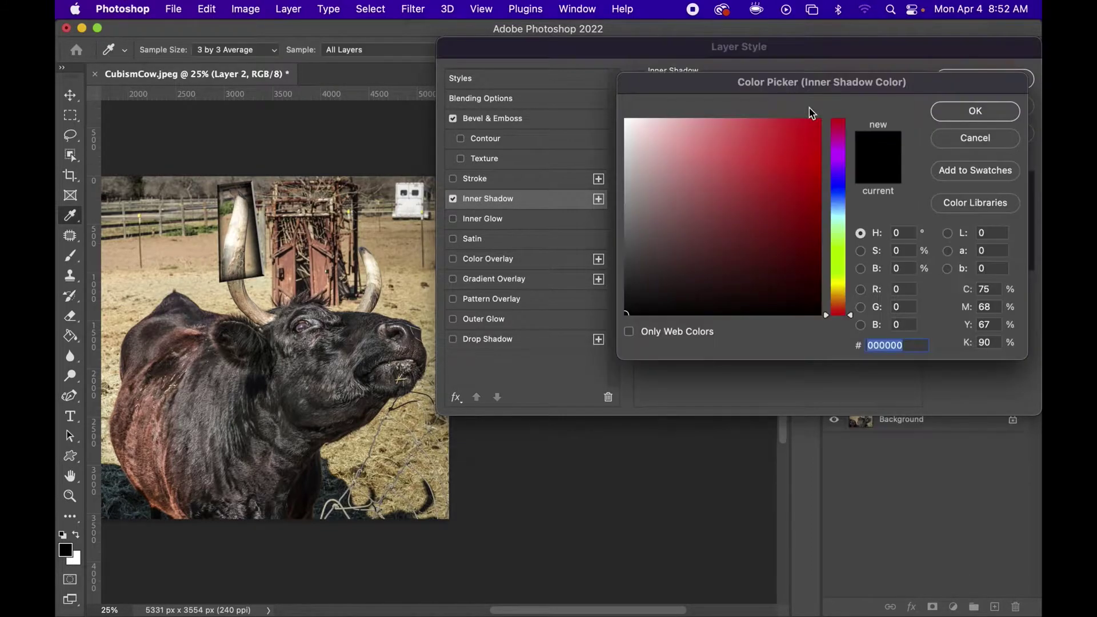
left_click(975, 110)
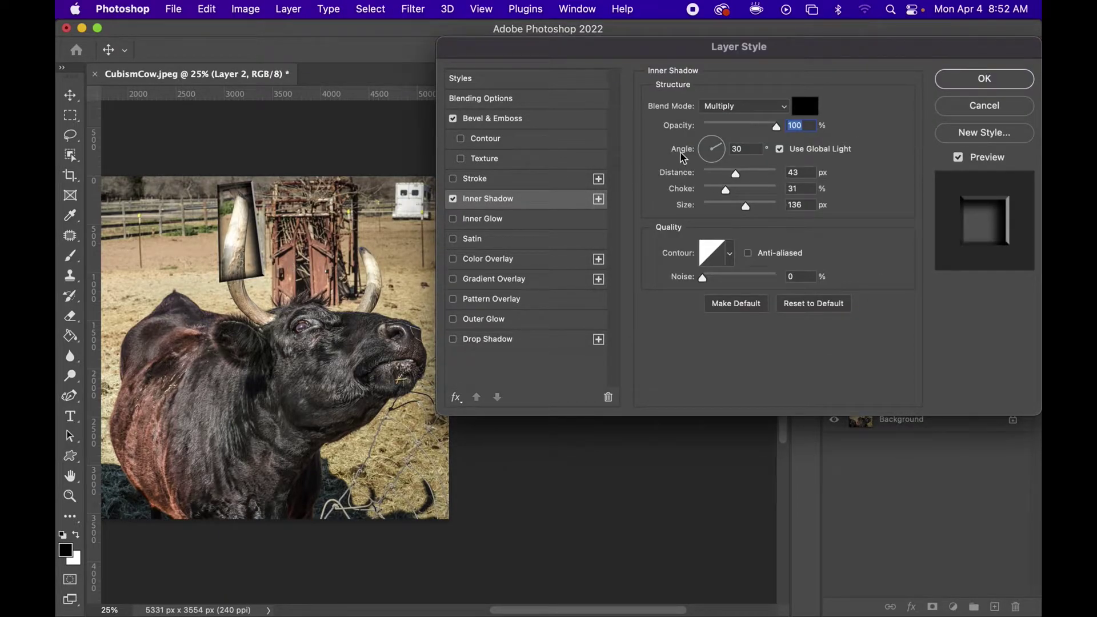
left_click_drag(776, 127, 728, 127)
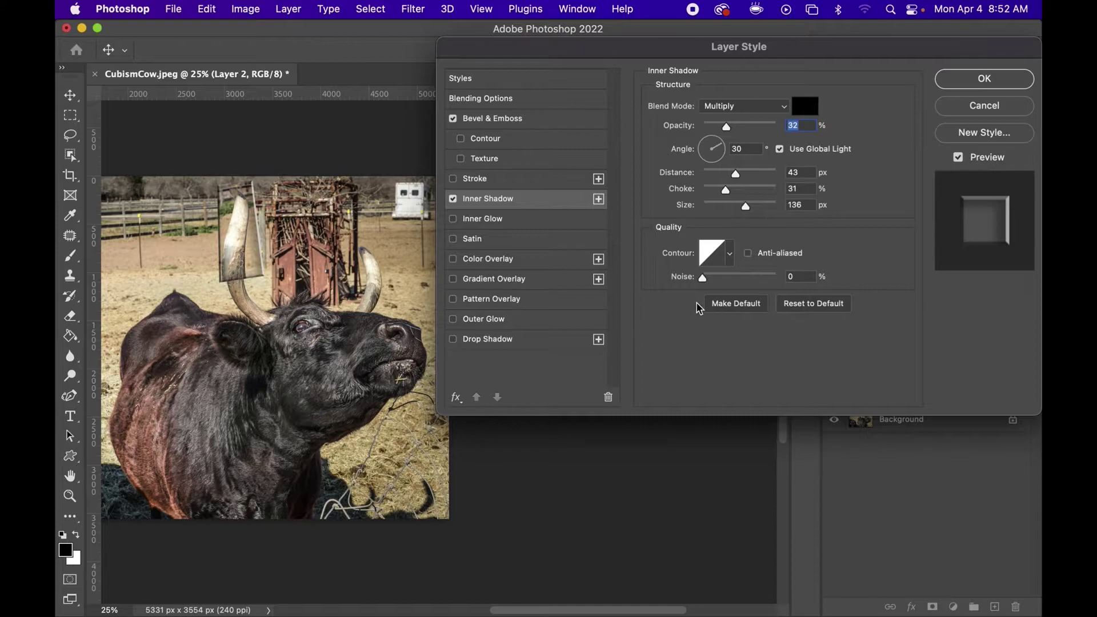
left_click(529, 341)
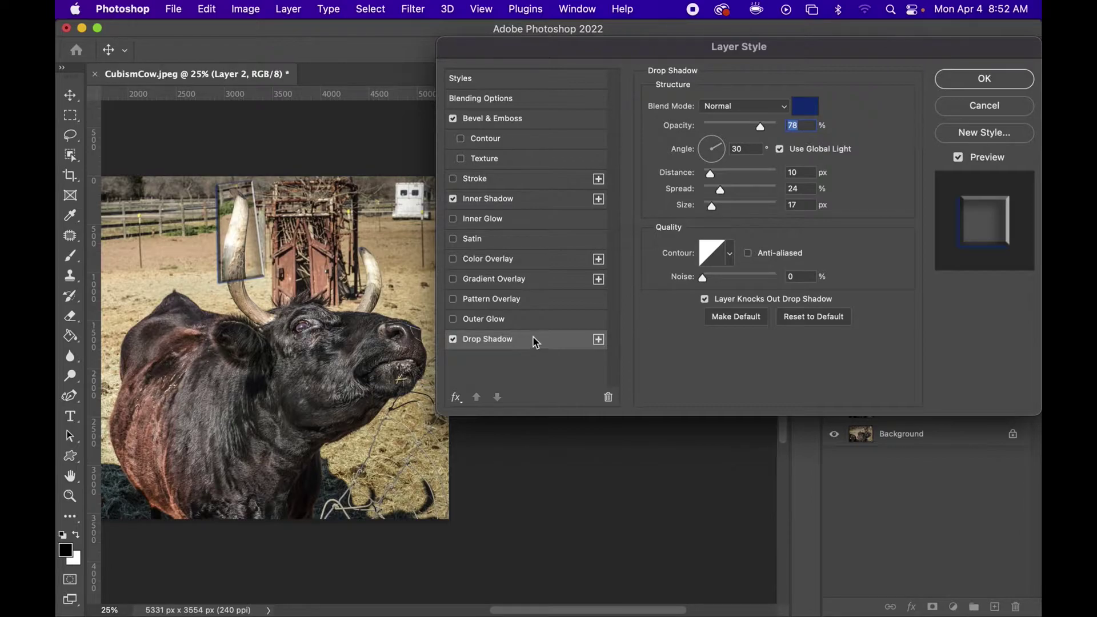
Change the Drop Shadow colour to light blue (849ccf)
left_click(804, 109)
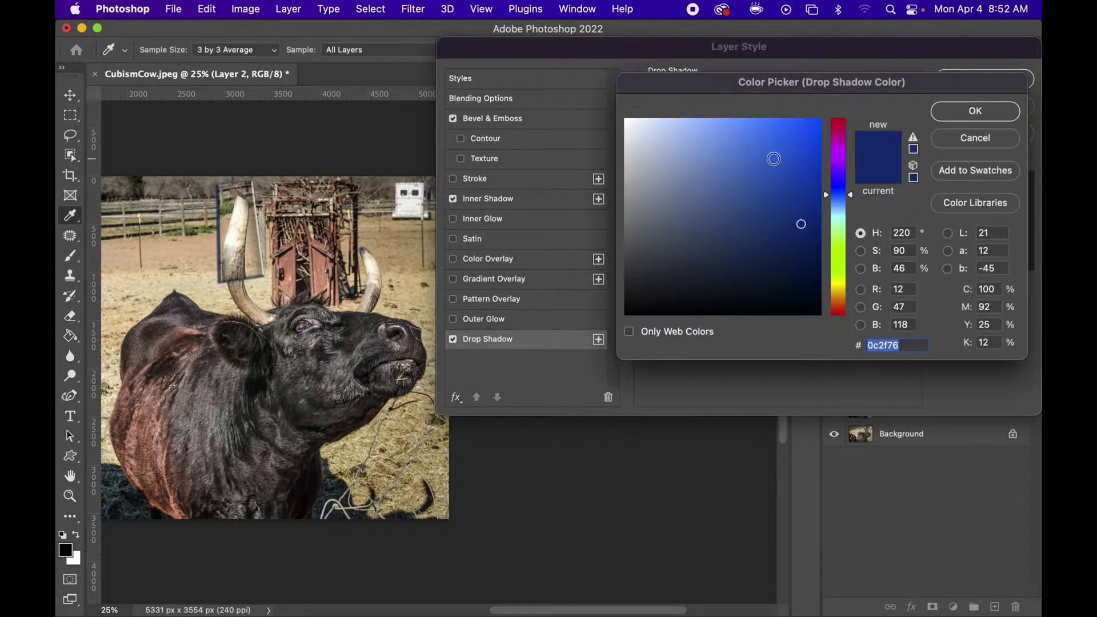
mouse_move(734, 171)
left_mouse_down()
mouse_move(642, 164)
mouse_move(642, 149)
mouse_move(696, 156)
left_mouse_up()
left_click(975, 112)
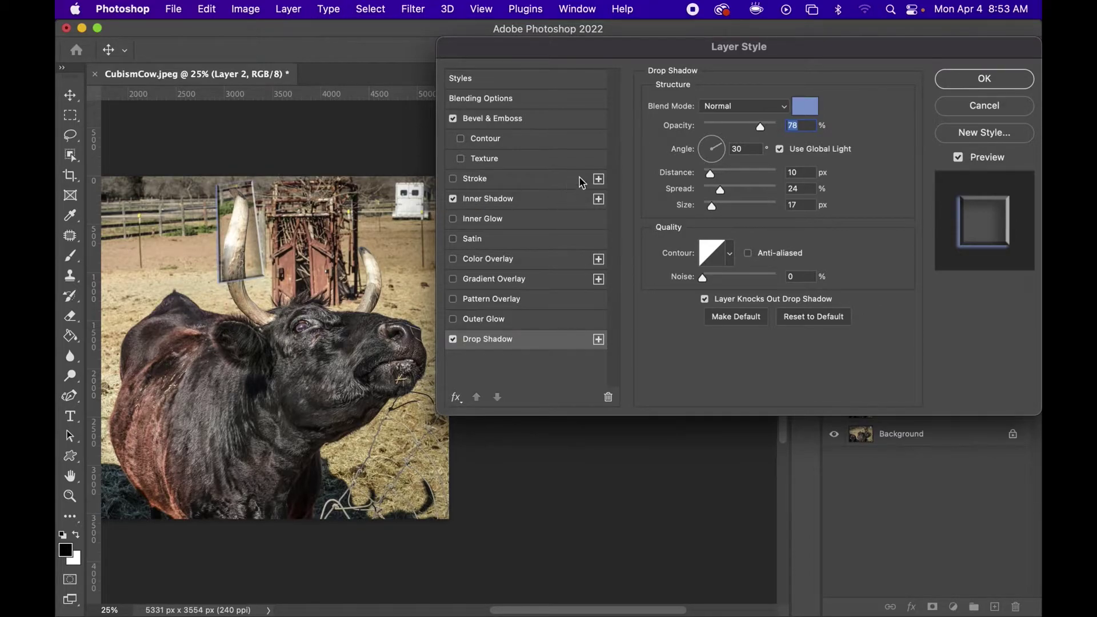
Apply the three layer effects and marquee a rectangle of horn below the first tile
left_click(983, 80)
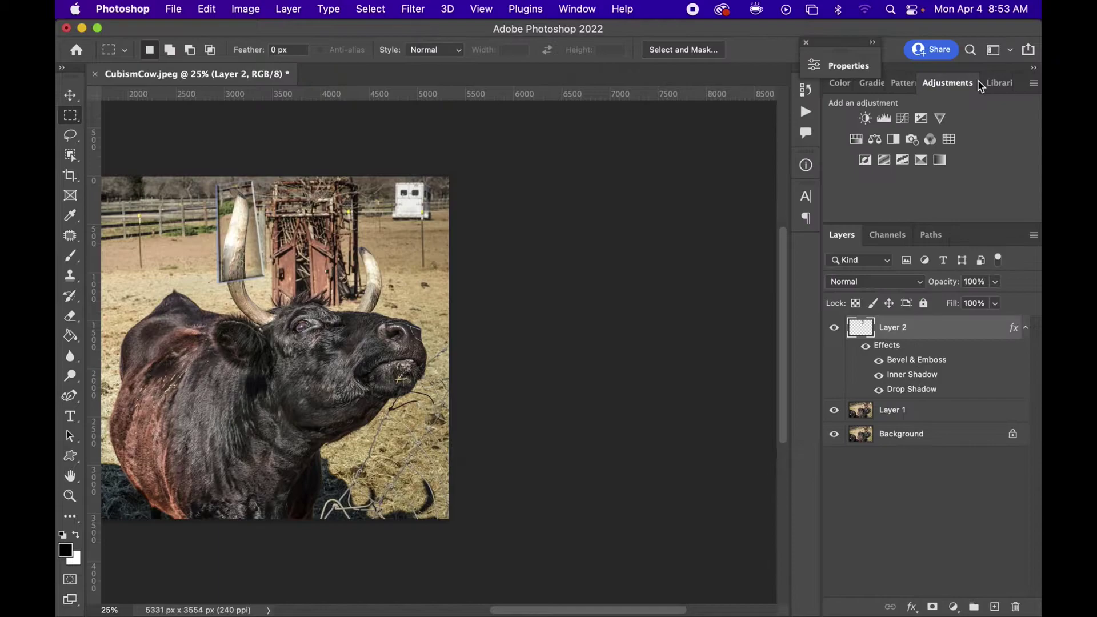
scroll(332, 210, "left", 10)
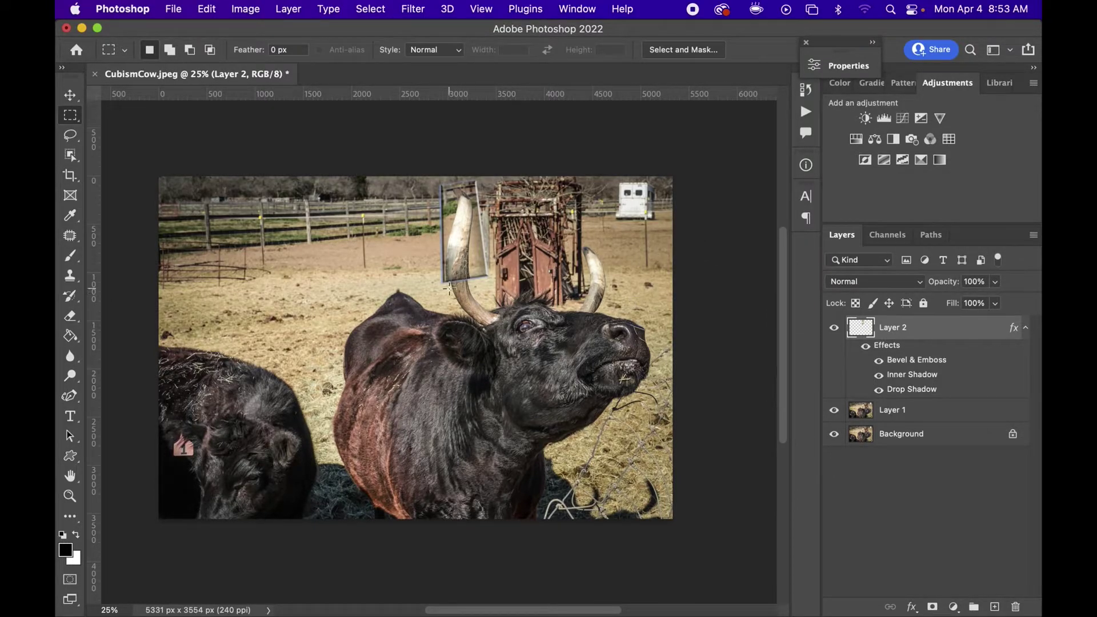
left_click_drag(436, 275, 503, 331)
Hide the Background layer and make Layer 1 the active layer
left_click(834, 435)
left_click(834, 410)
left_click(835, 410)
left_click(834, 410)
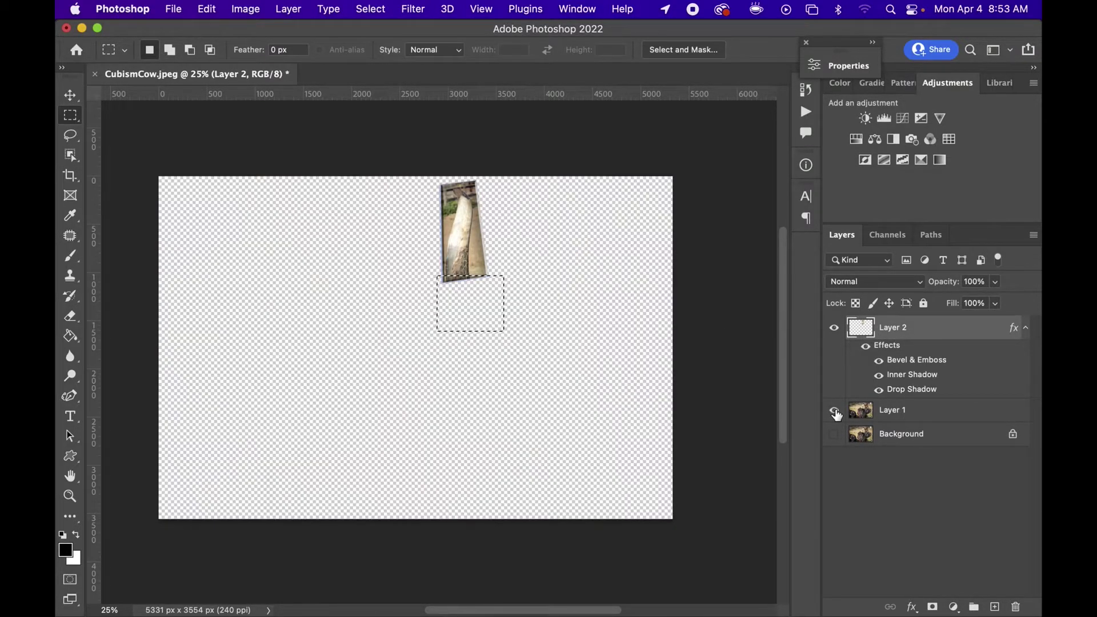
left_click(835, 410)
left_click(911, 412)
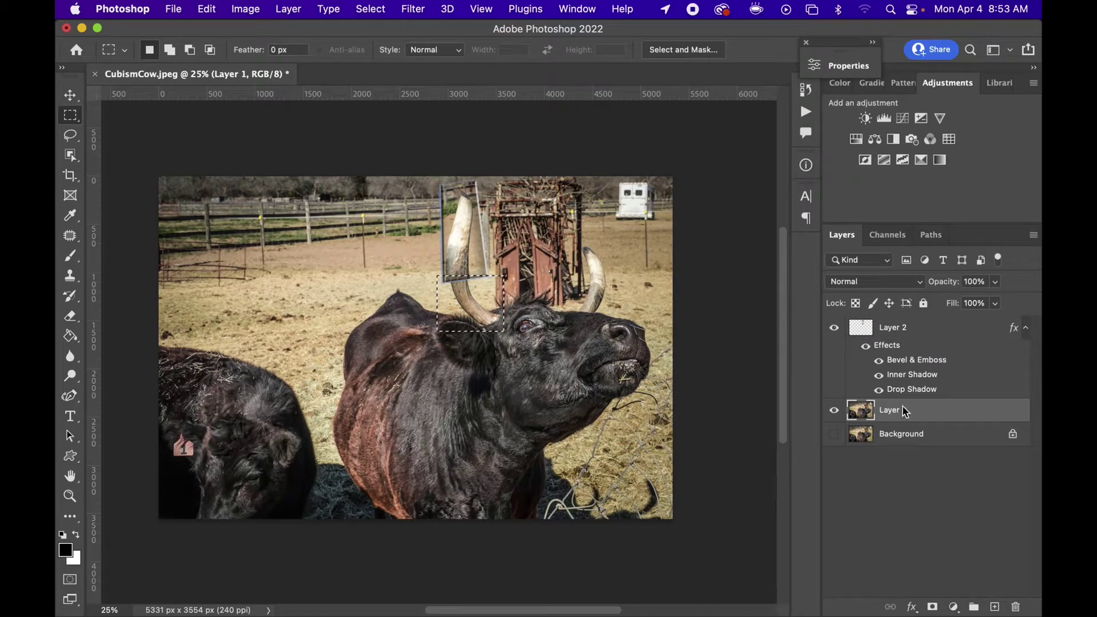
Copy the horn-base patch to Layer 3, then narrow and skew it about -9.75°
key("super+j")
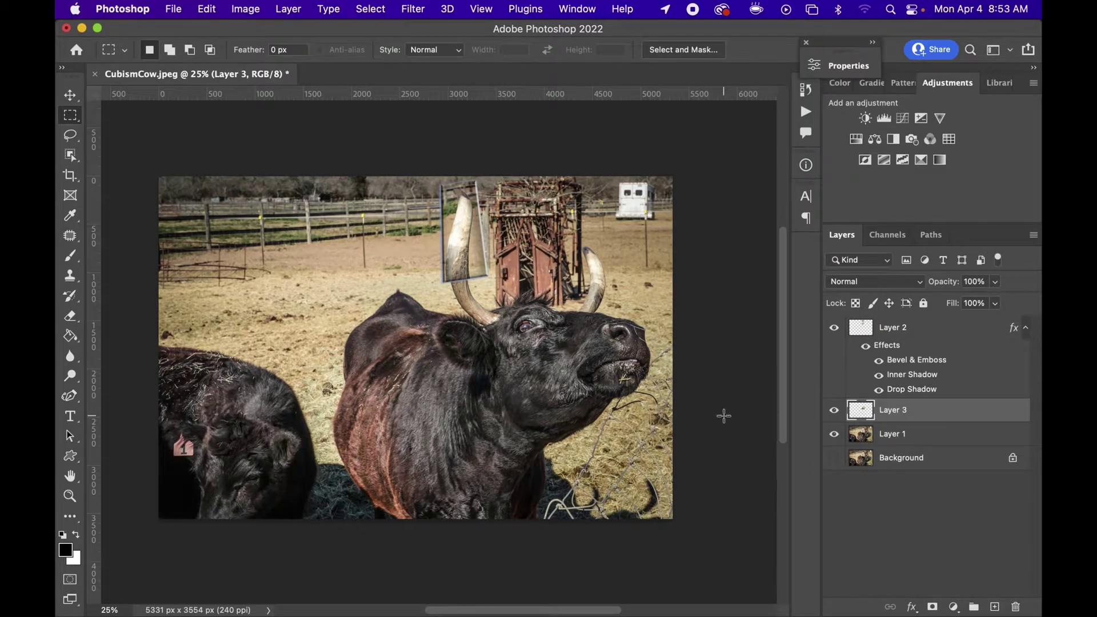
key("super+t")
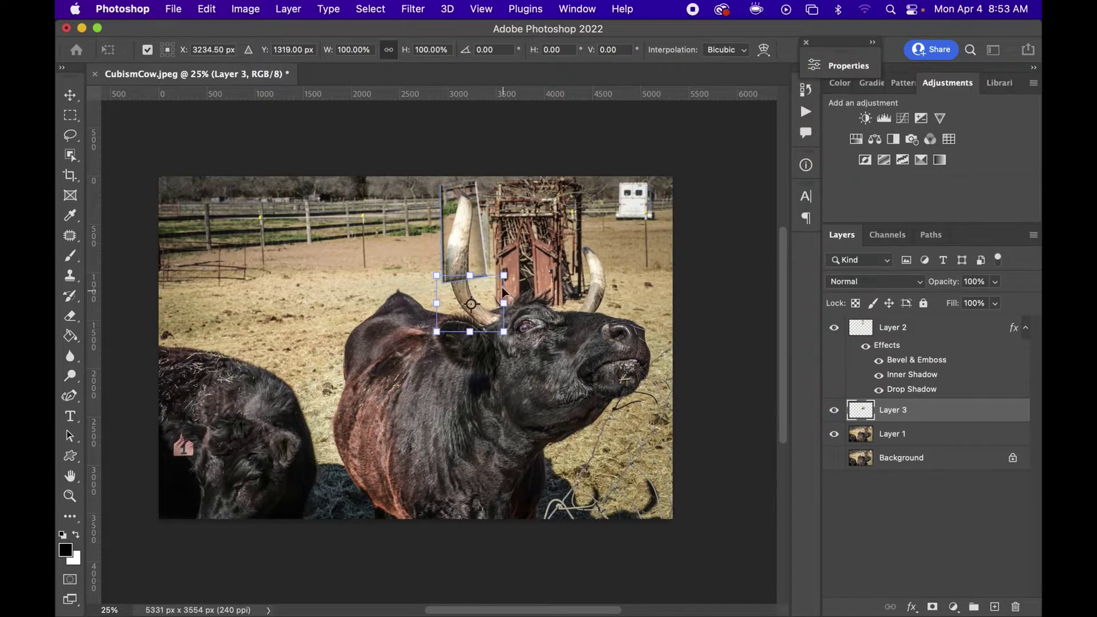
left_click_drag(504, 303, 524, 279)
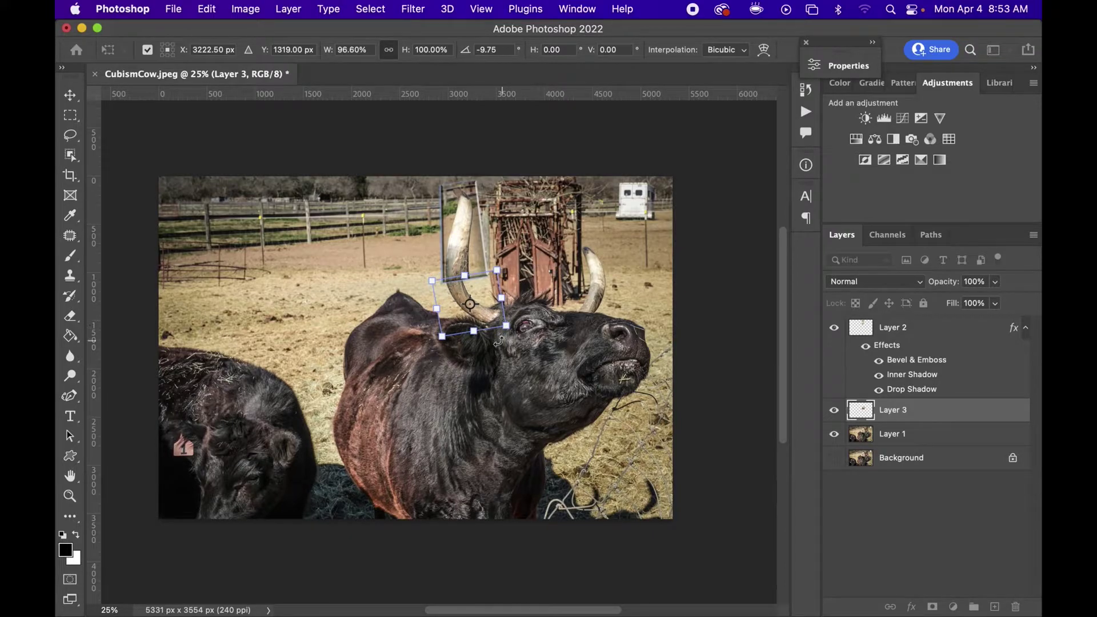
left_click_drag(442, 337, 461, 354)
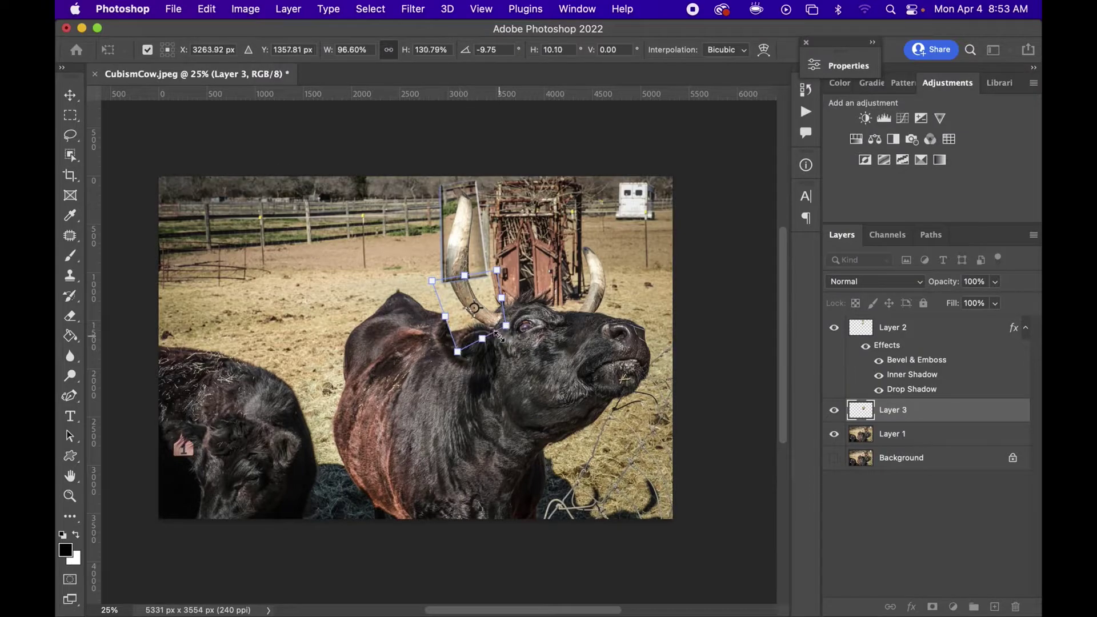
key("Return")
key("m")
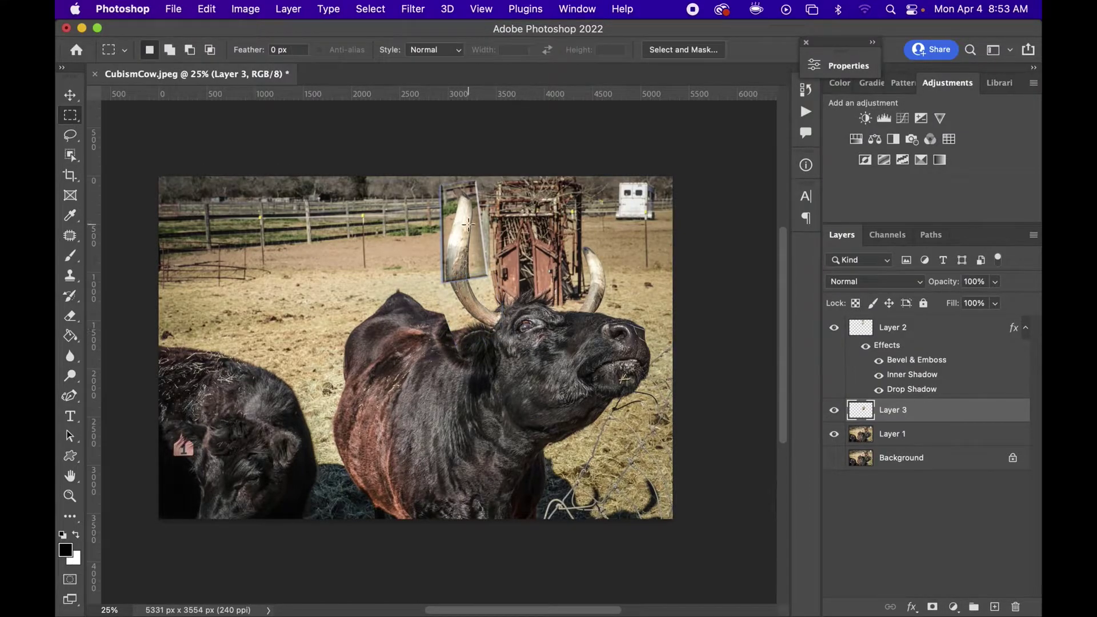
scroll(446, 218, "right", 2)
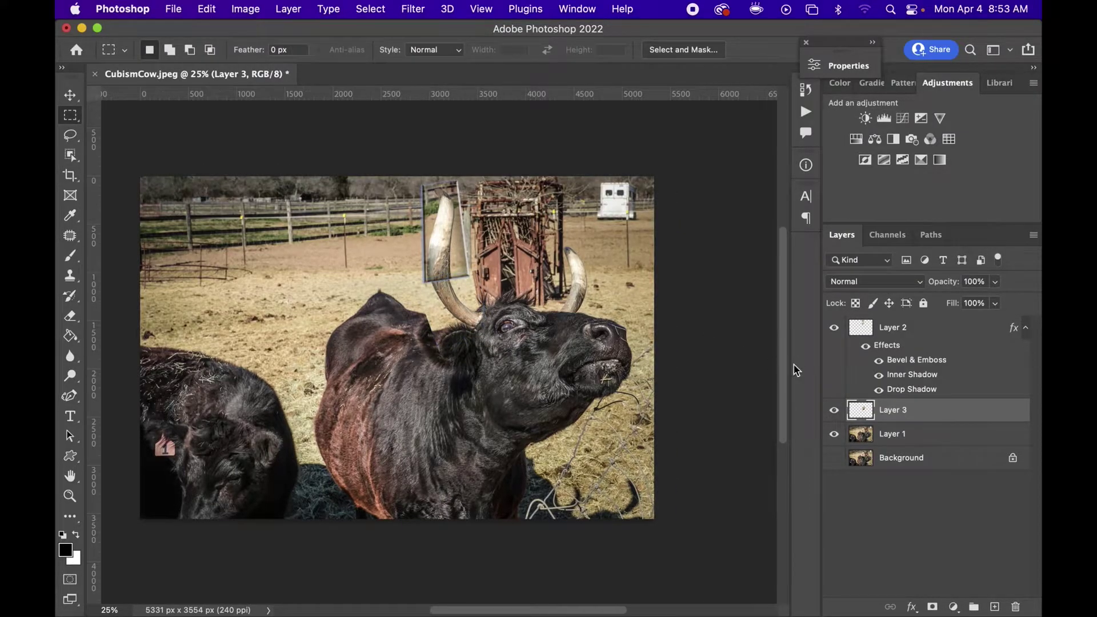
Copy Layer 2's layer style and paste it onto Layer 3
left_click(920, 327)
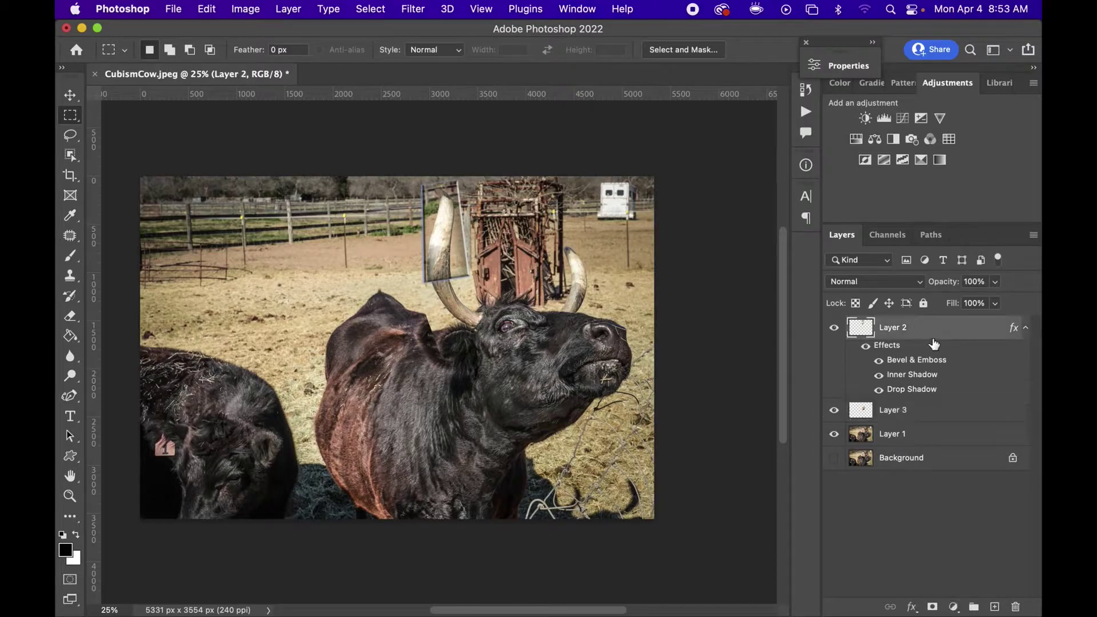
right_click(922, 337)
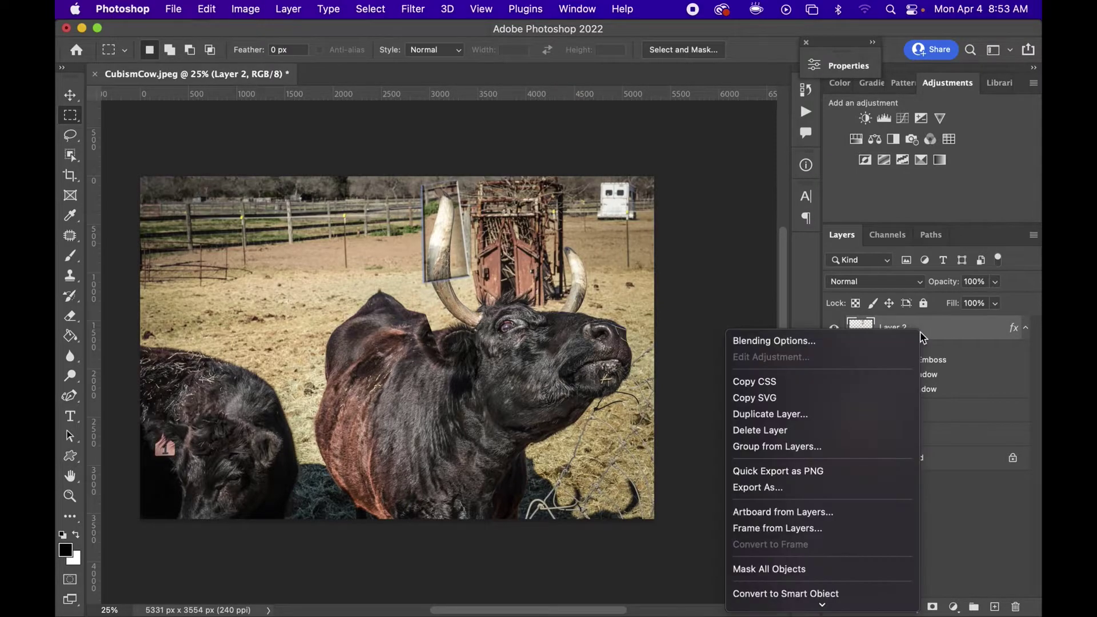
mouse_move(863, 607)
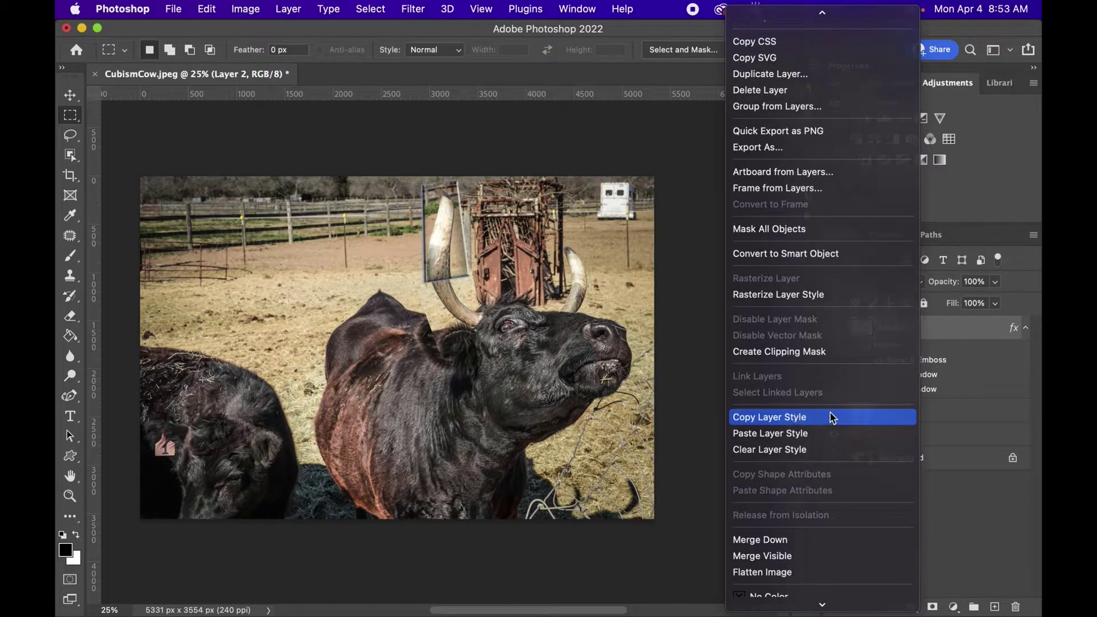
left_click(798, 419)
left_click(920, 413)
right_click(920, 413)
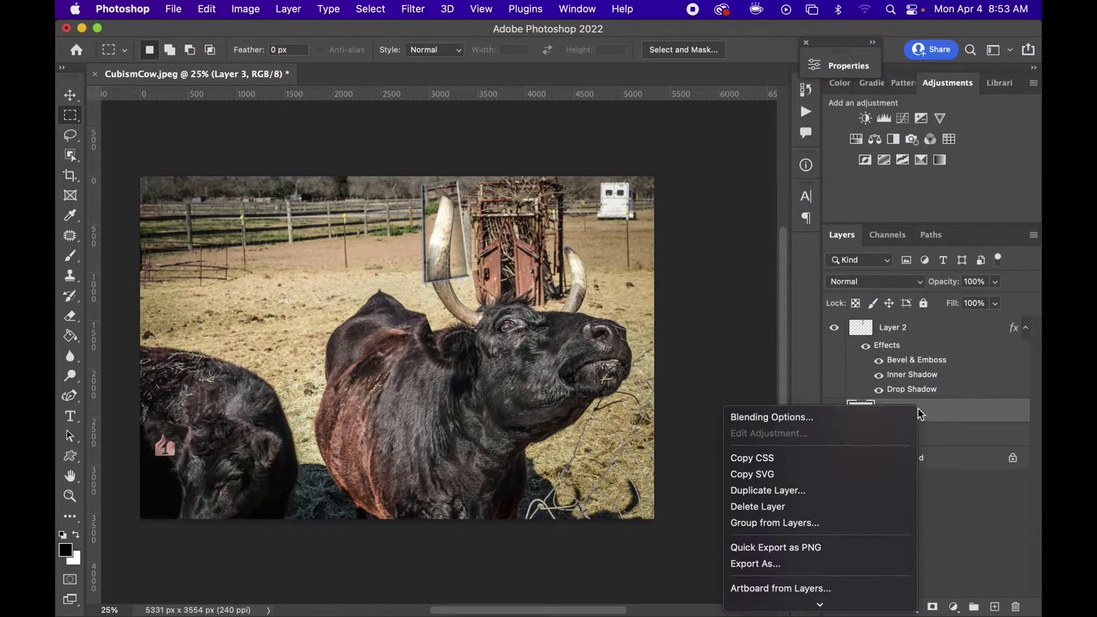
mouse_move(873, 608)
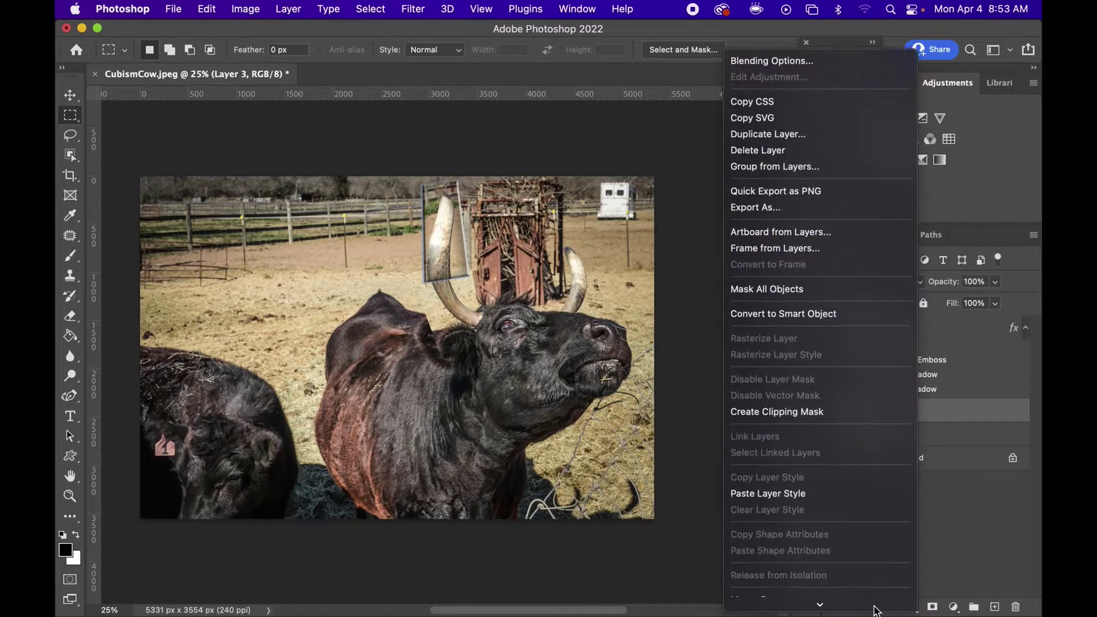
left_click(794, 429)
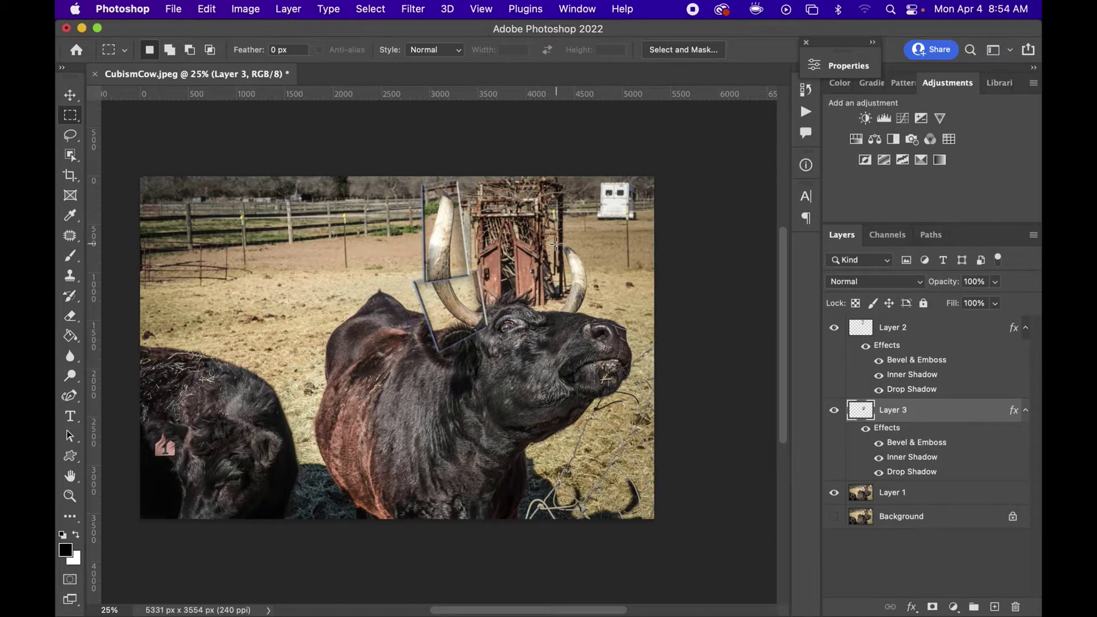
Copy a rectangle beside the right horn from Layer 1 to Layer 4, enlarged taller over the horn
left_click_drag(556, 243, 603, 274)
left_click(928, 497)
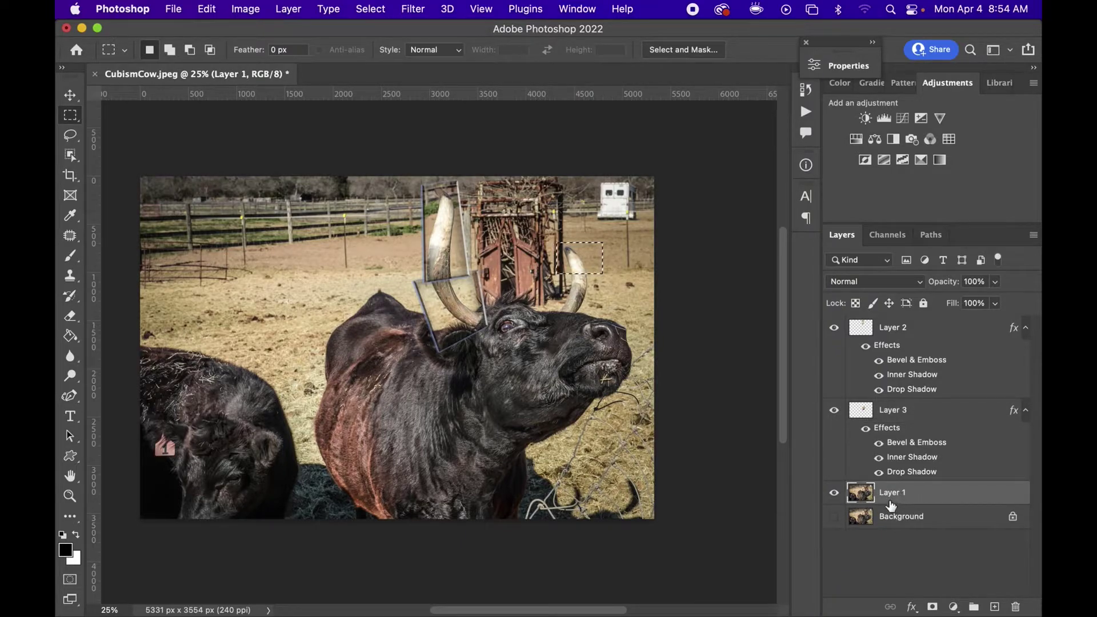
key("super+j")
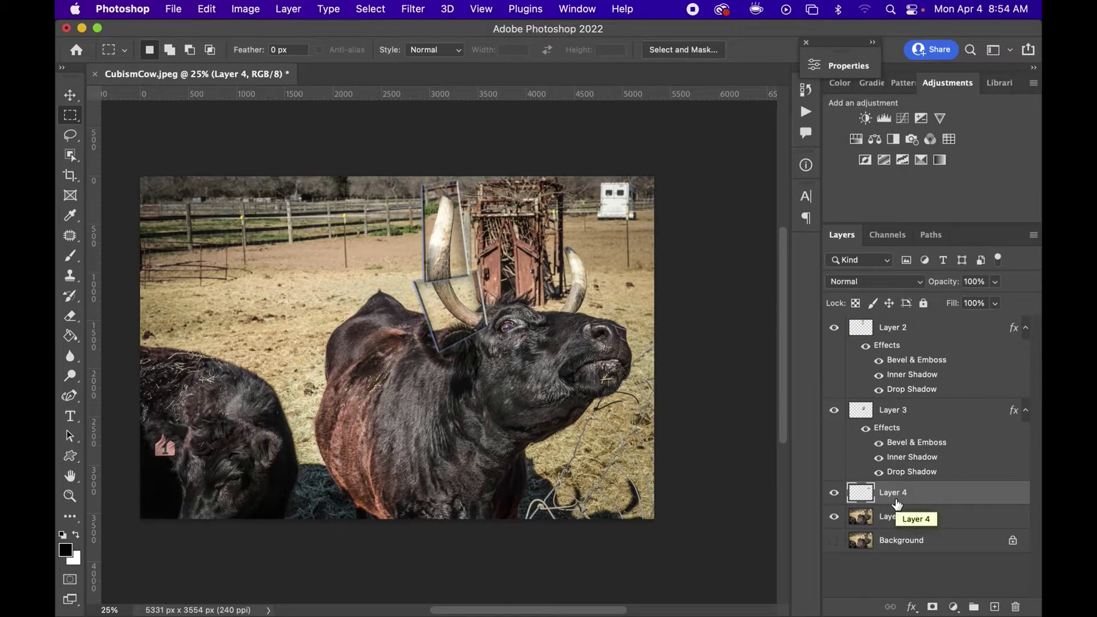
key("super+t")
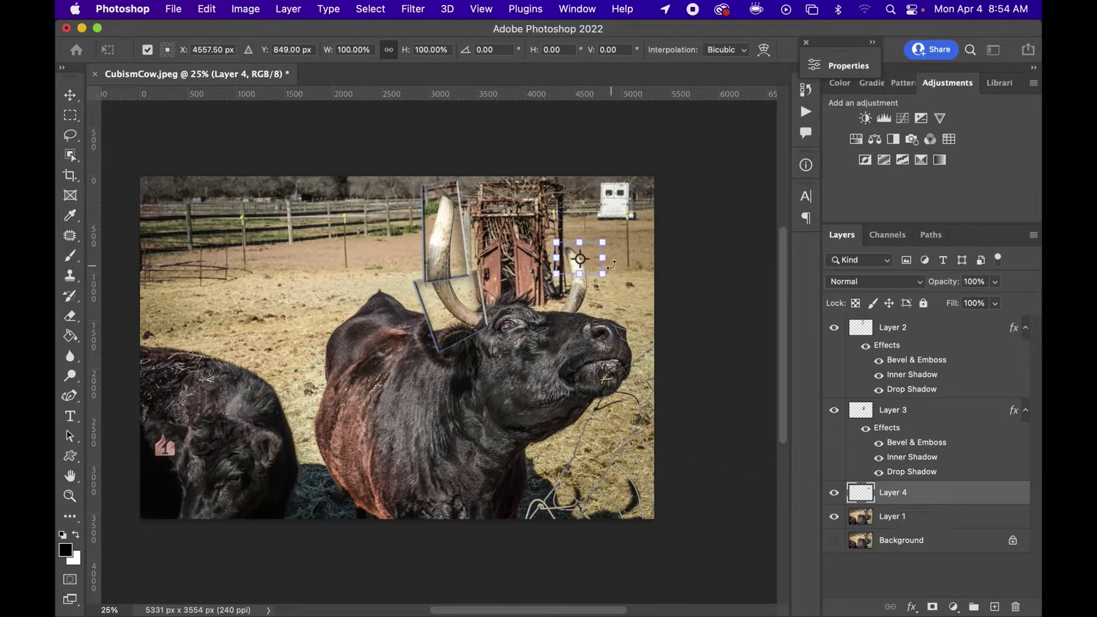
left_click_drag(603, 243, 588, 207)
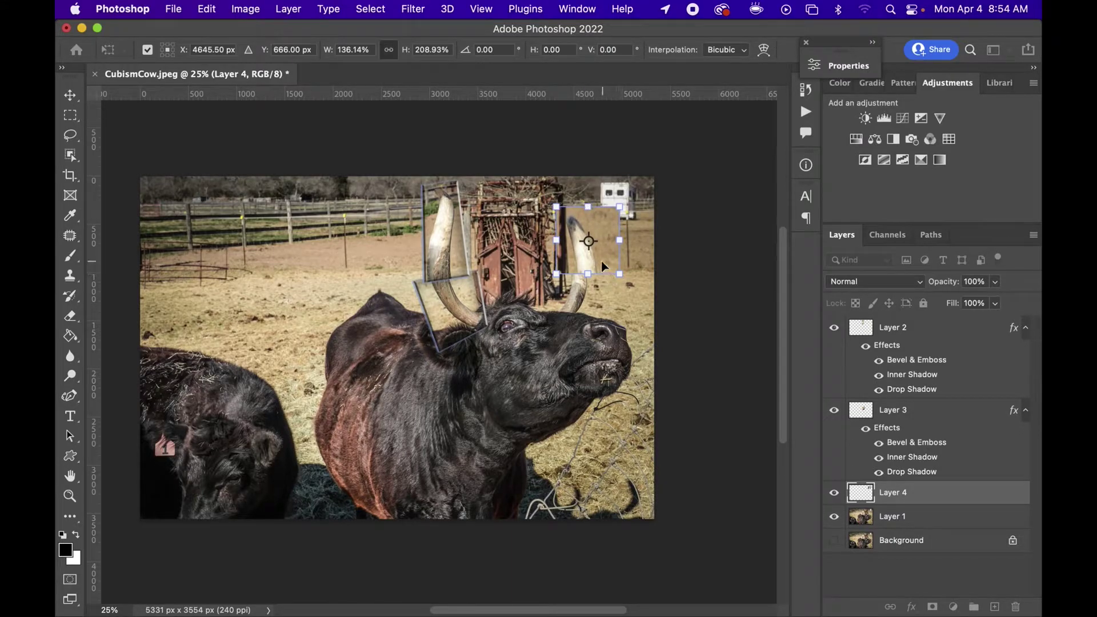
left_click_drag(602, 265, 590, 274)
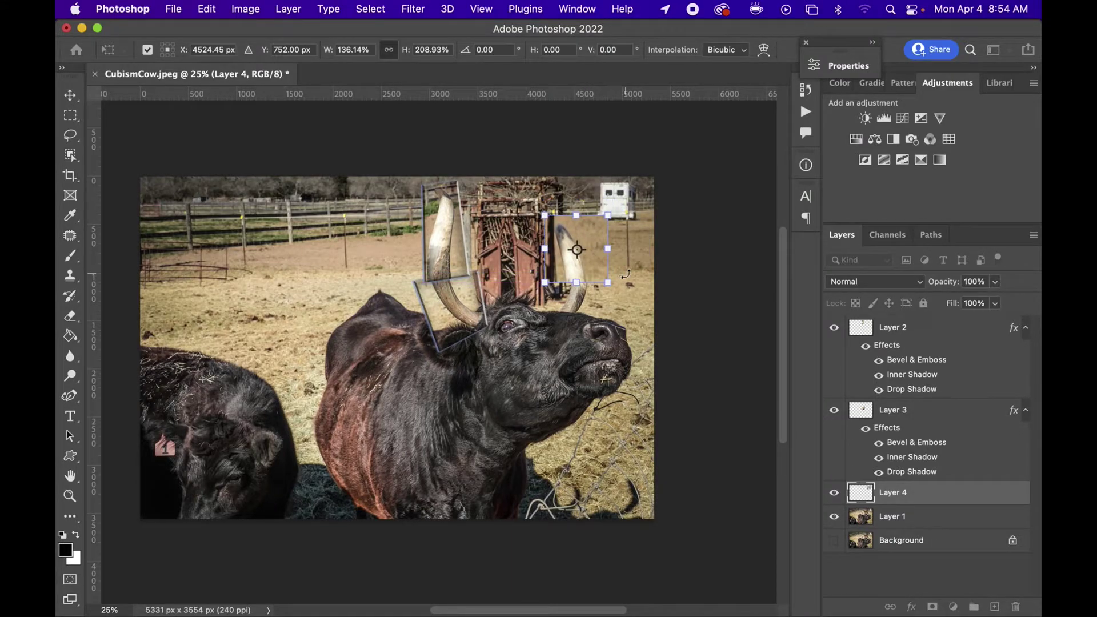
key("Return")
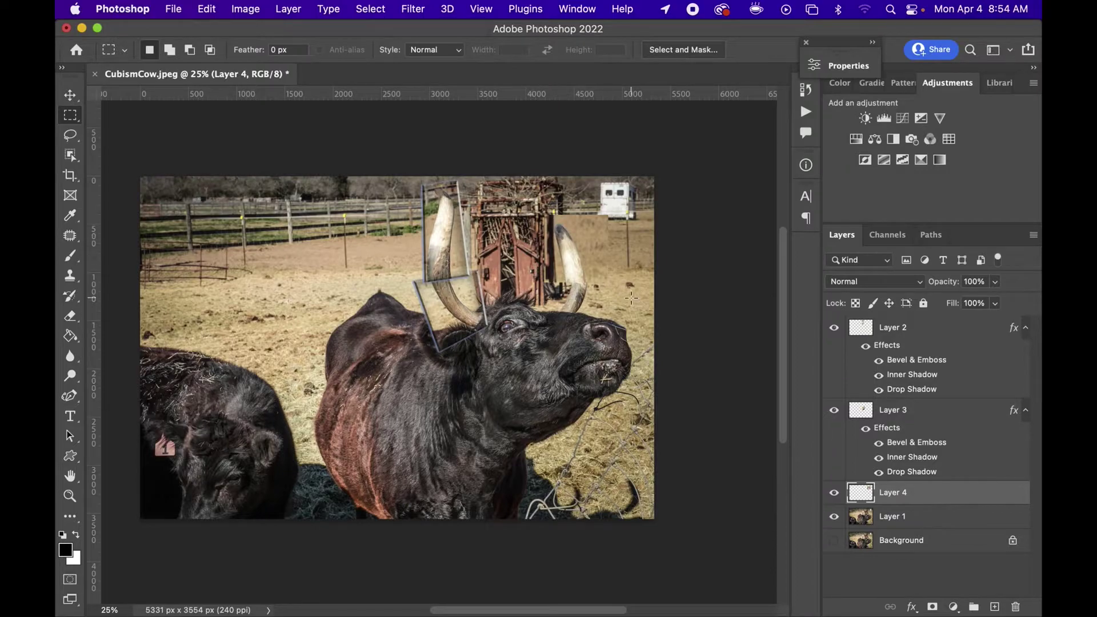
Paste the bevel and shadow layer style onto Layer 4
right_click(919, 495)
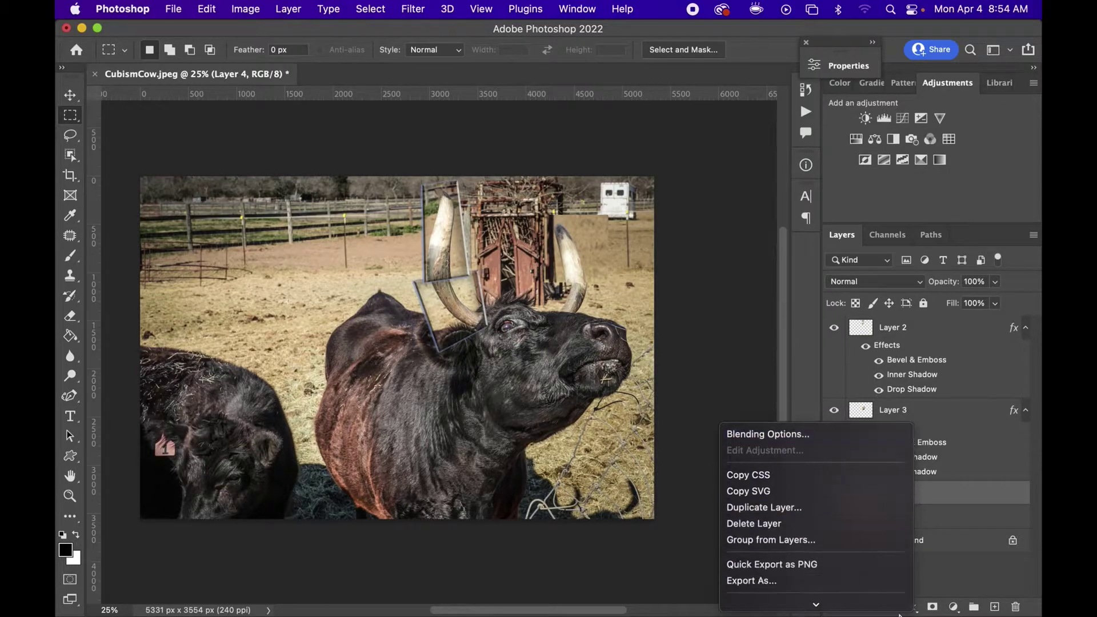
mouse_move(898, 614)
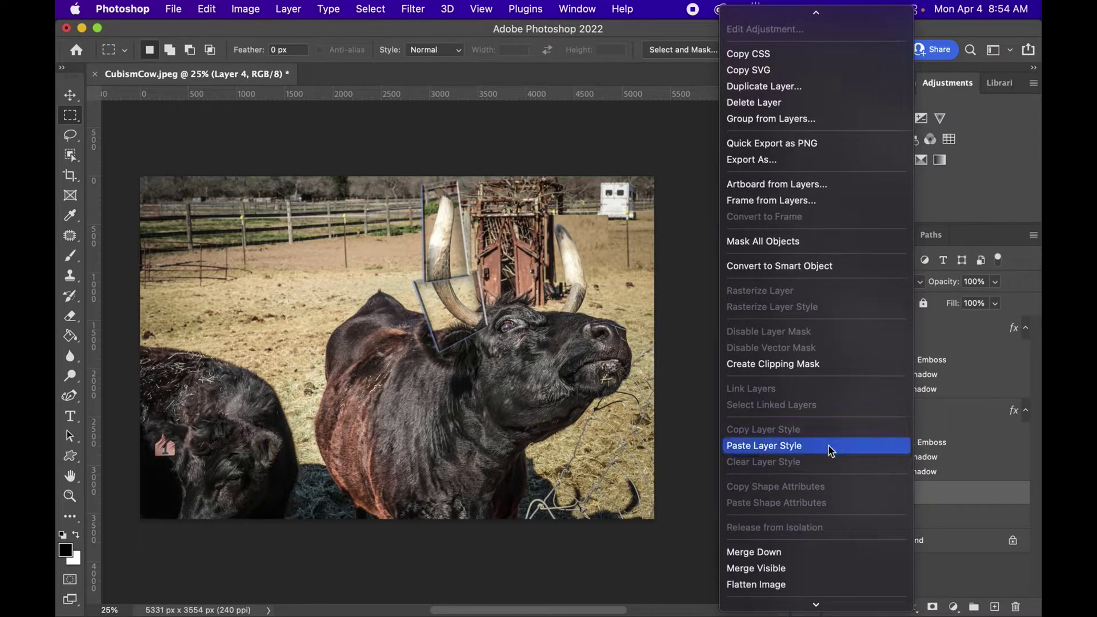
left_click(781, 451)
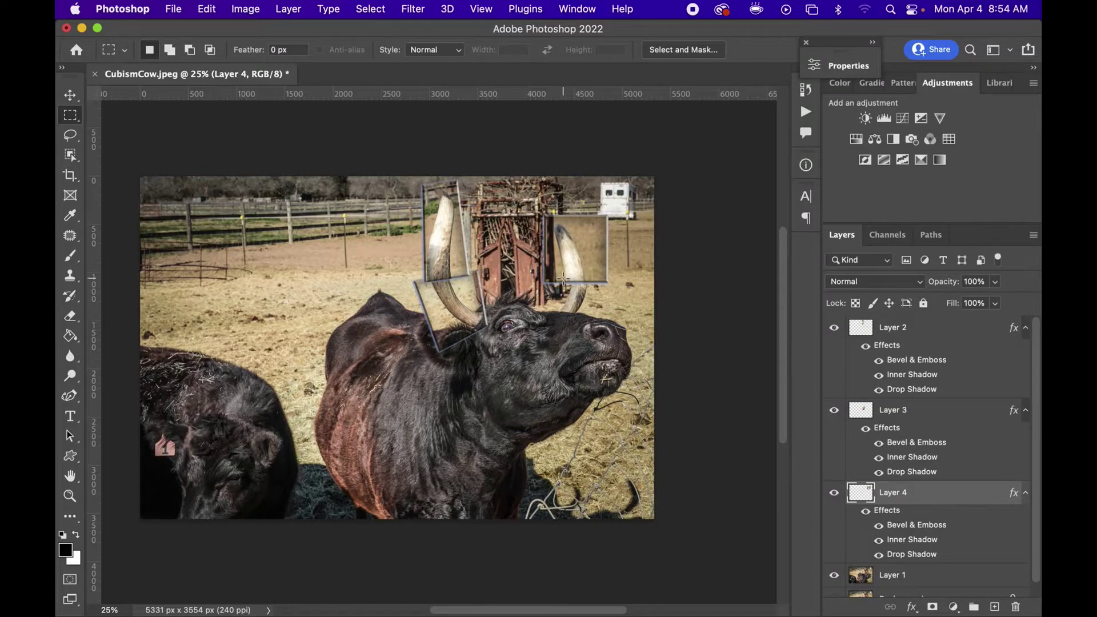
Copy the area below the right horn to Layer 5, narrow it, and paste the bevel and shadow style
left_click_drag(550, 280, 639, 318)
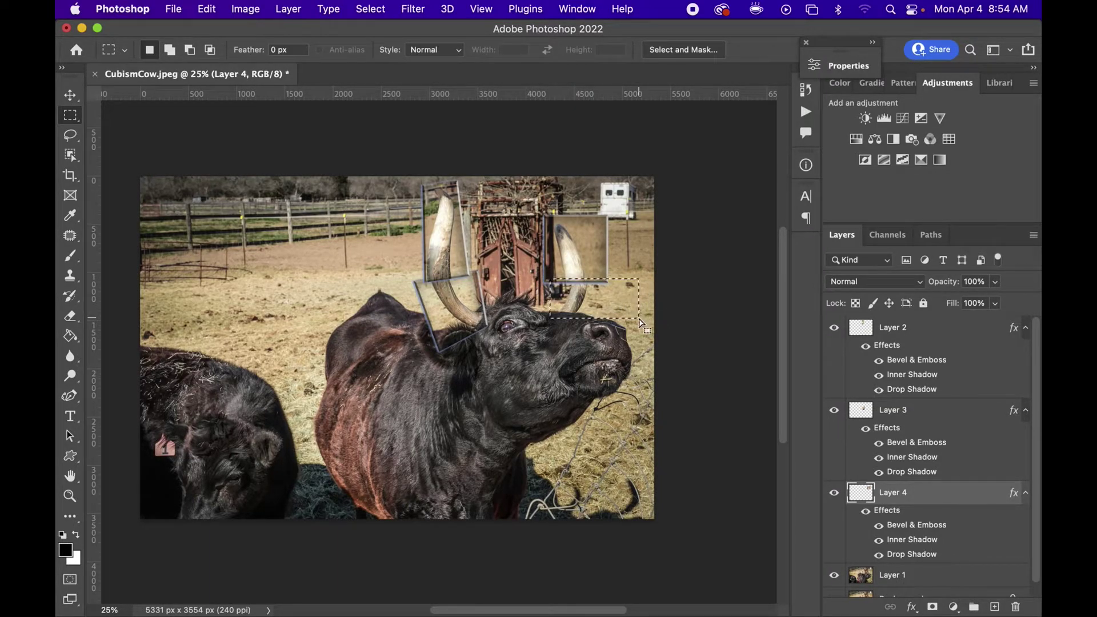
left_click(943, 575)
key("cmd+j")
key("super+t")
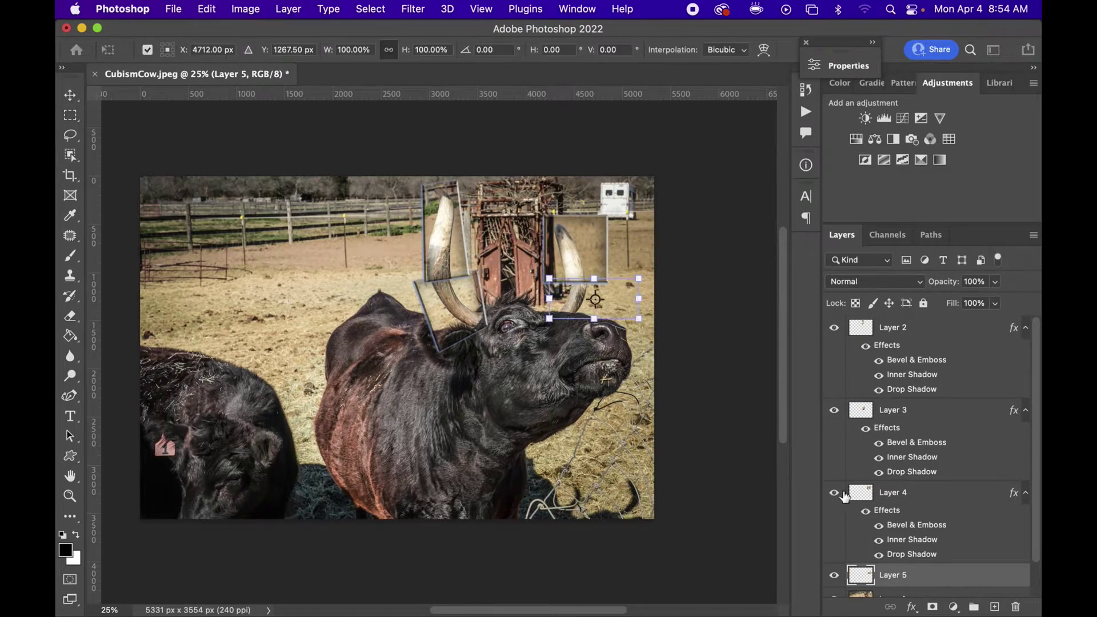
left_click_drag(639, 297, 629, 273)
key("Return")
key("m")
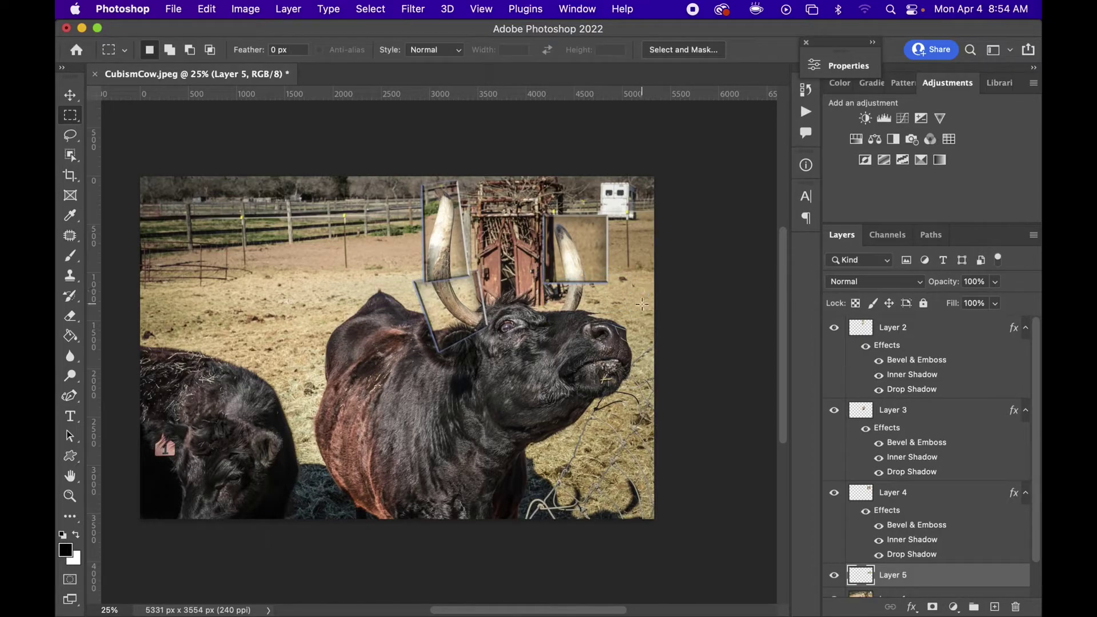
right_click(918, 573)
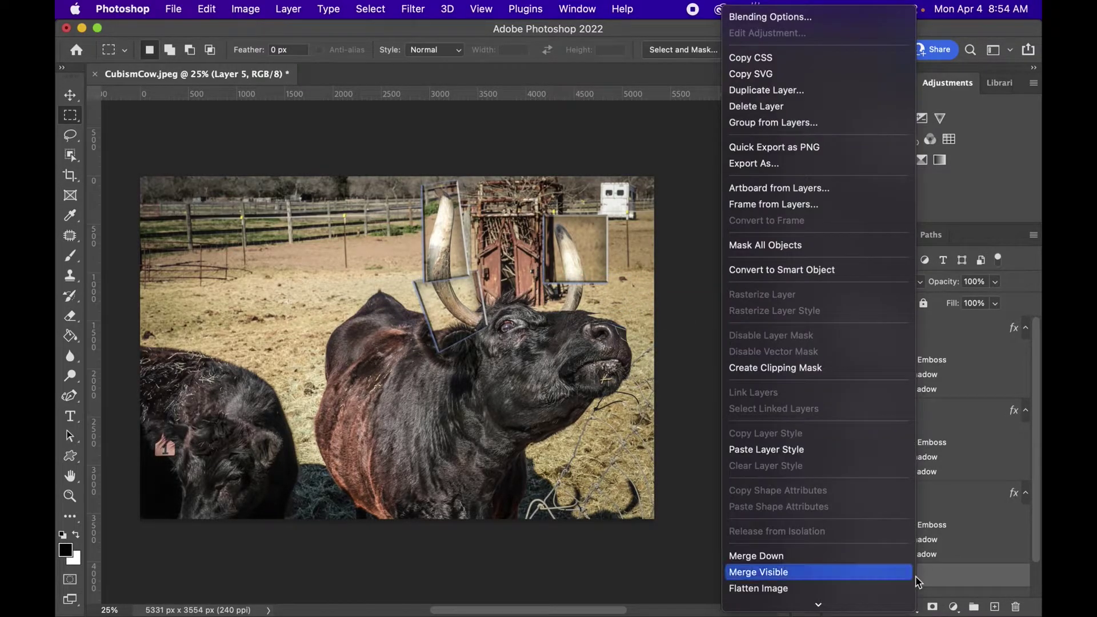
left_click(814, 451)
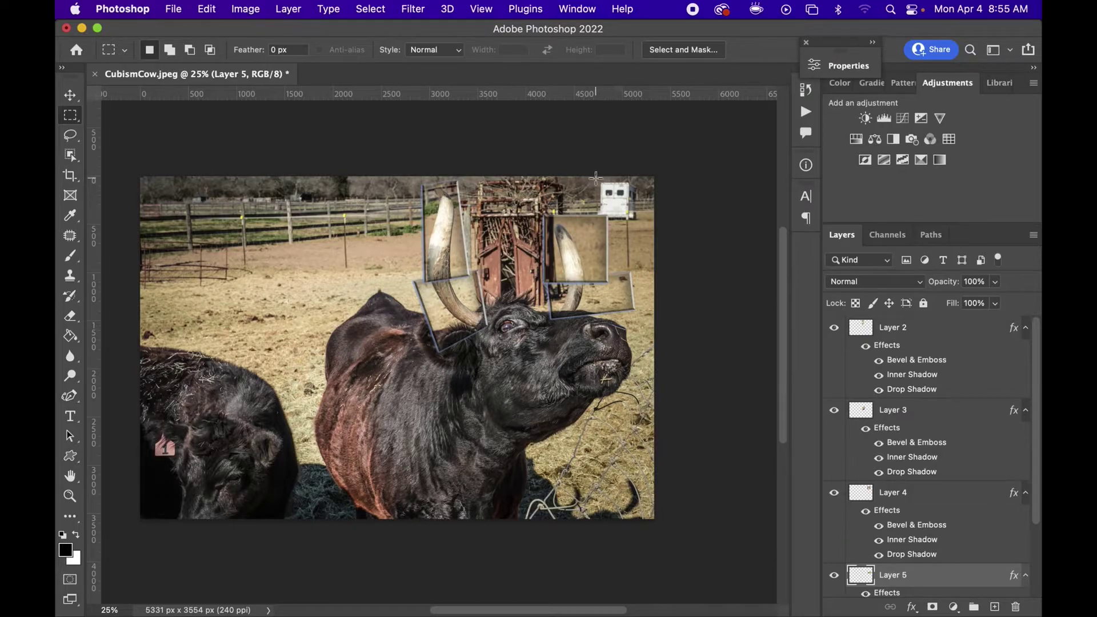
Copy the white trailer from Layer 1 onto Layer 6 and scale it up to about 127%
left_click_drag(597, 179, 650, 226)
scroll(930, 477, "down", 3)
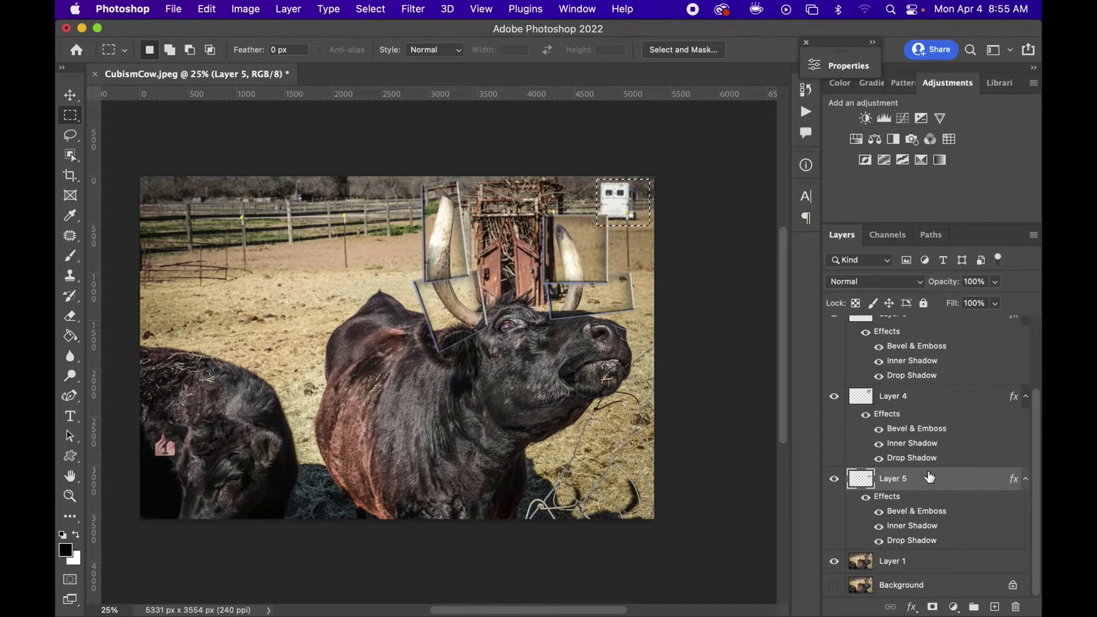
left_click(930, 566)
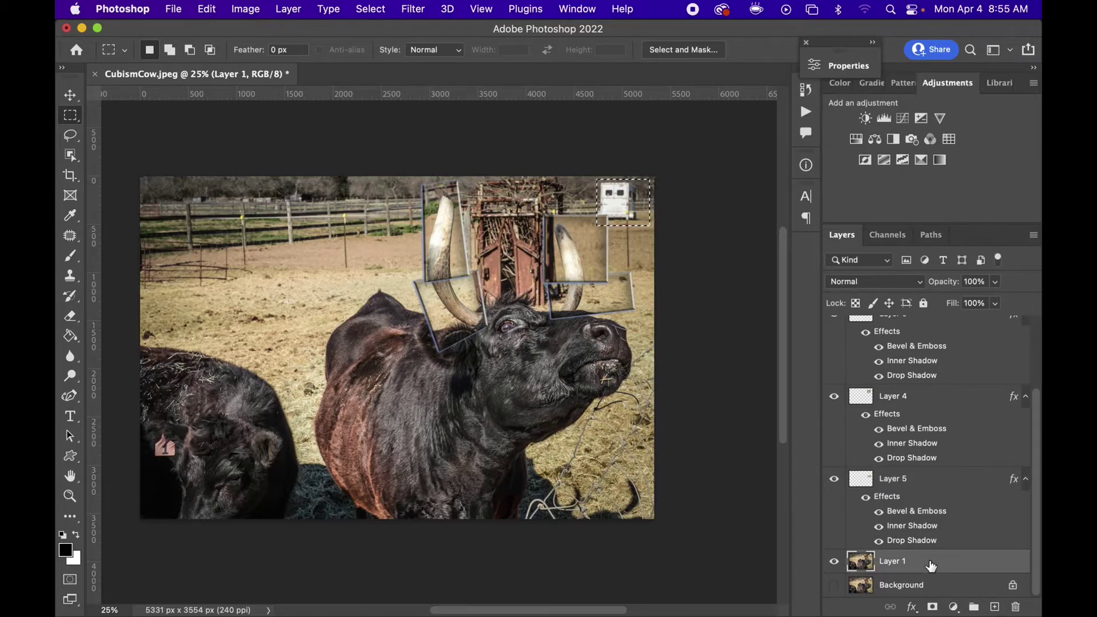
key("super+j")
key("super+t")
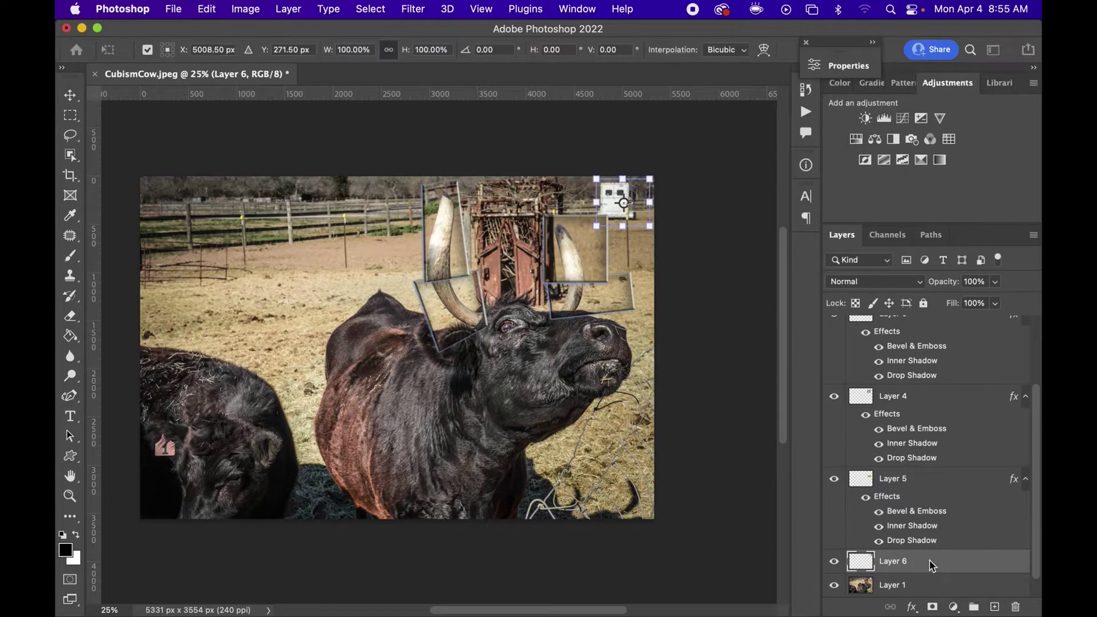
left_click_drag(651, 181, 583, 244)
key("Return")
key("m")
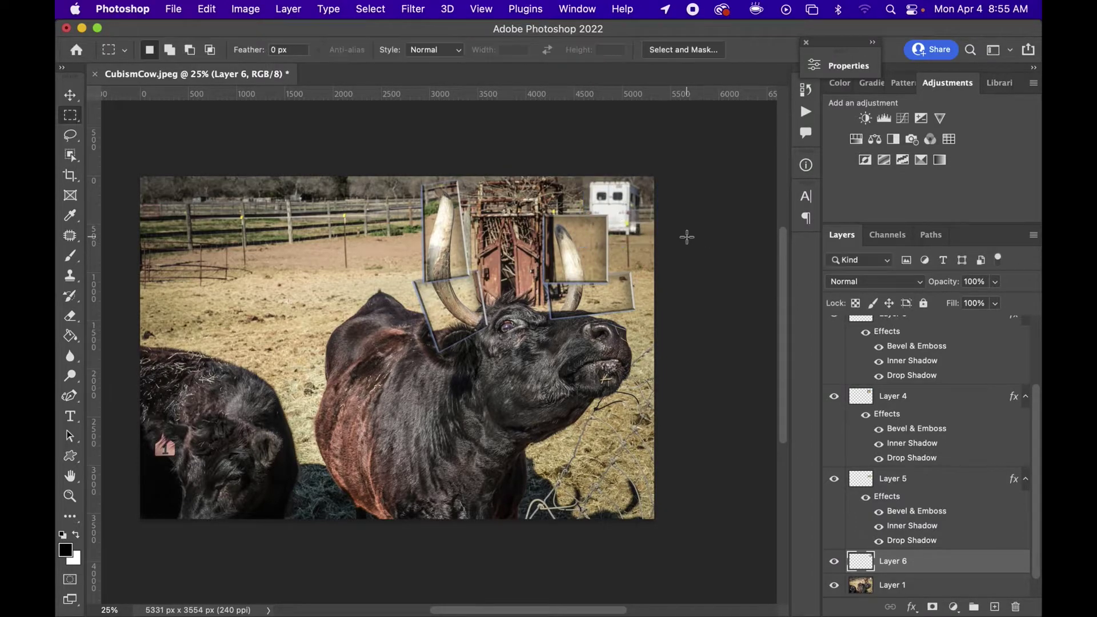
Open Layer 6's layer style and enable a 7 px inside Stroke
double_click(914, 566)
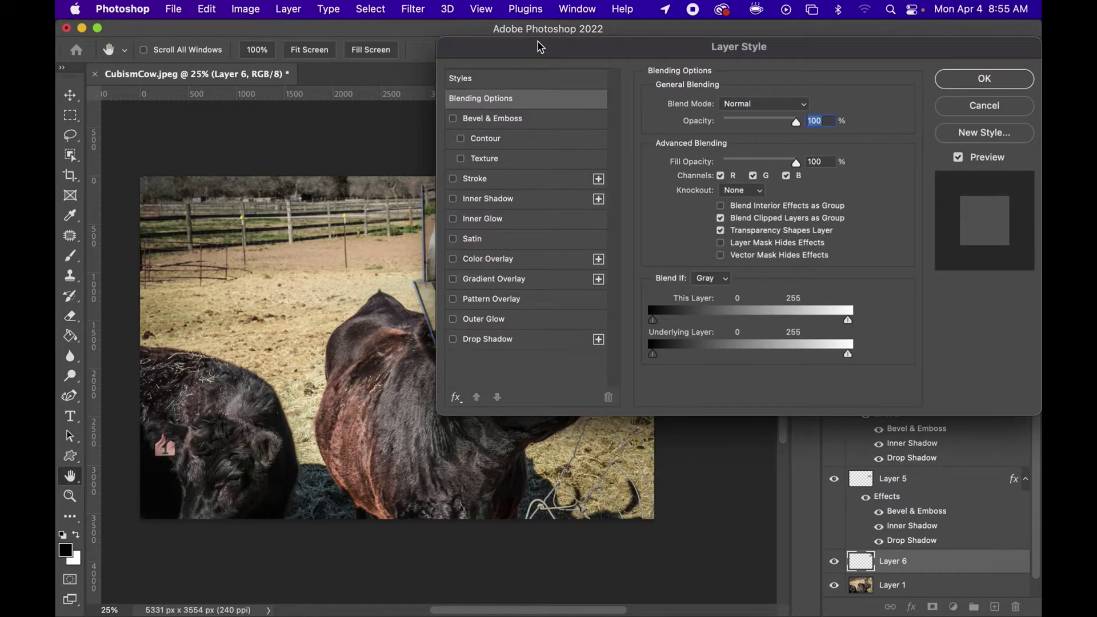
scroll(392, 135, "right", 10)
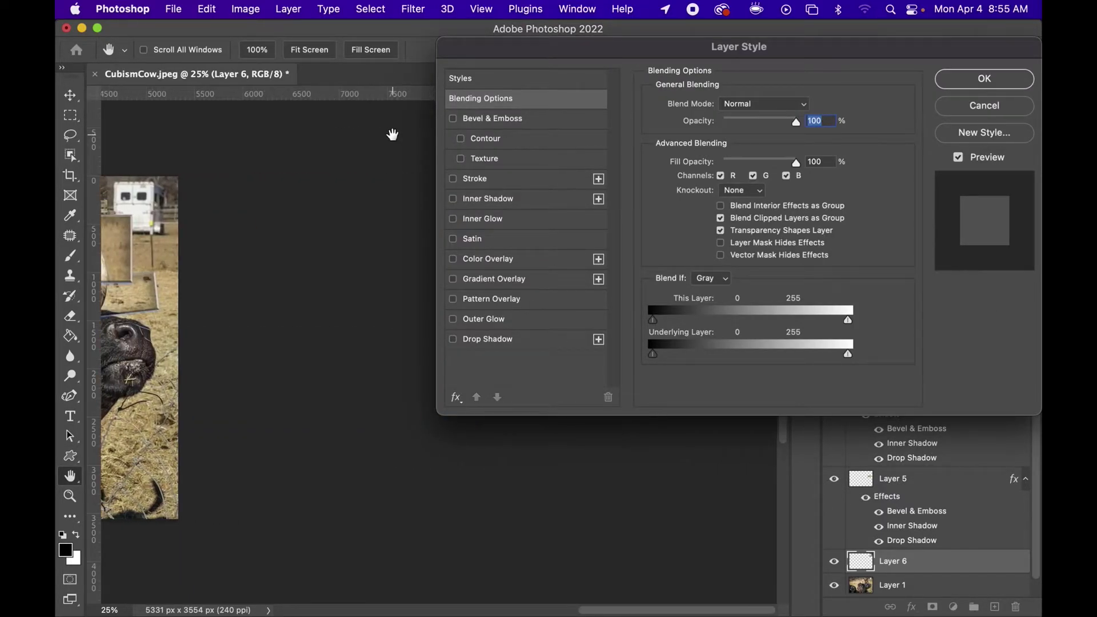
scroll(393, 135, "left", 2)
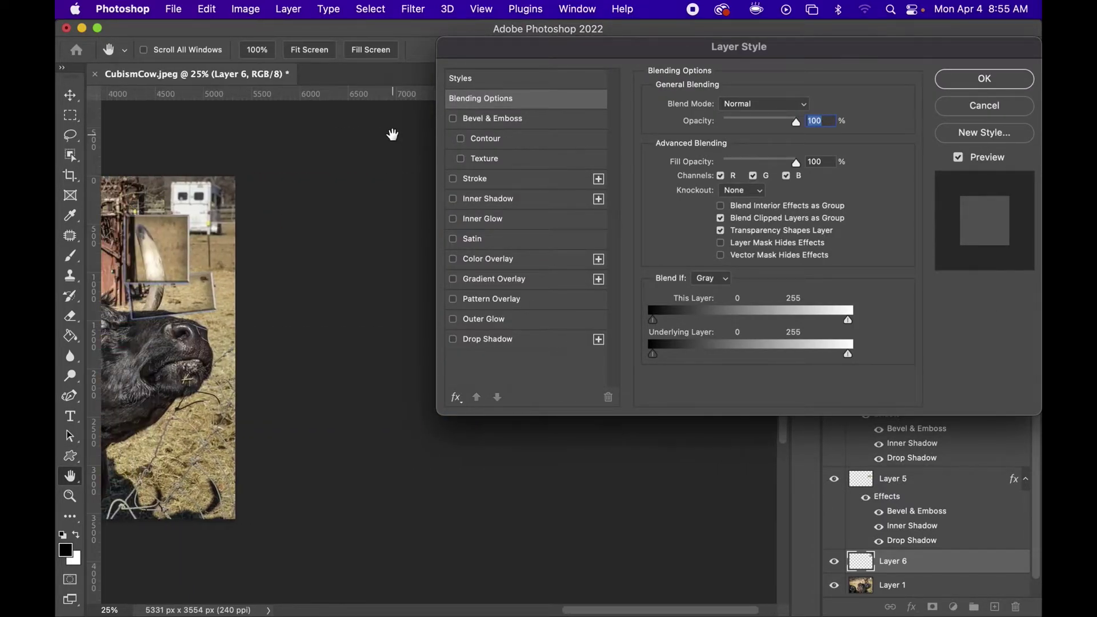
left_click(453, 179)
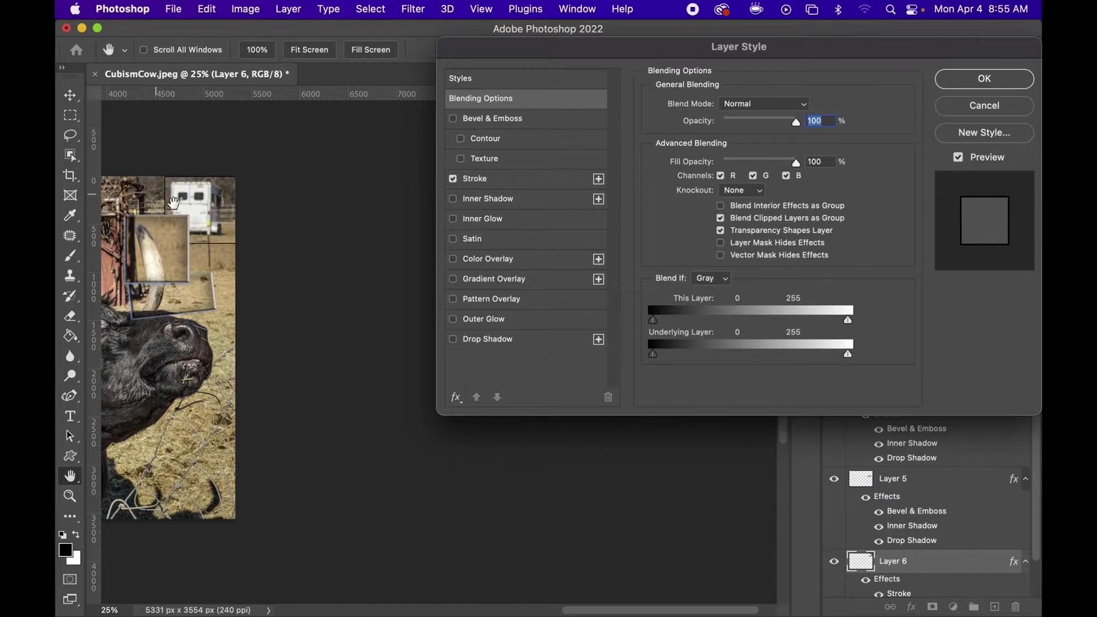
left_click(529, 184)
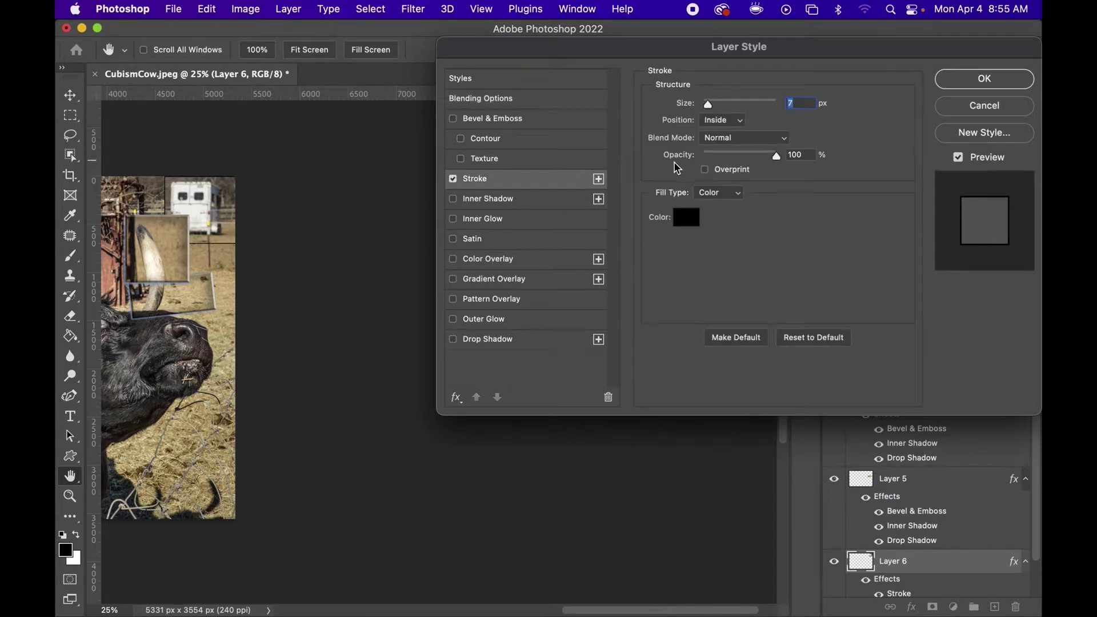
Try green stroke colours, then settle on light grey #cacaca
left_click(681, 228)
left_click(838, 249)
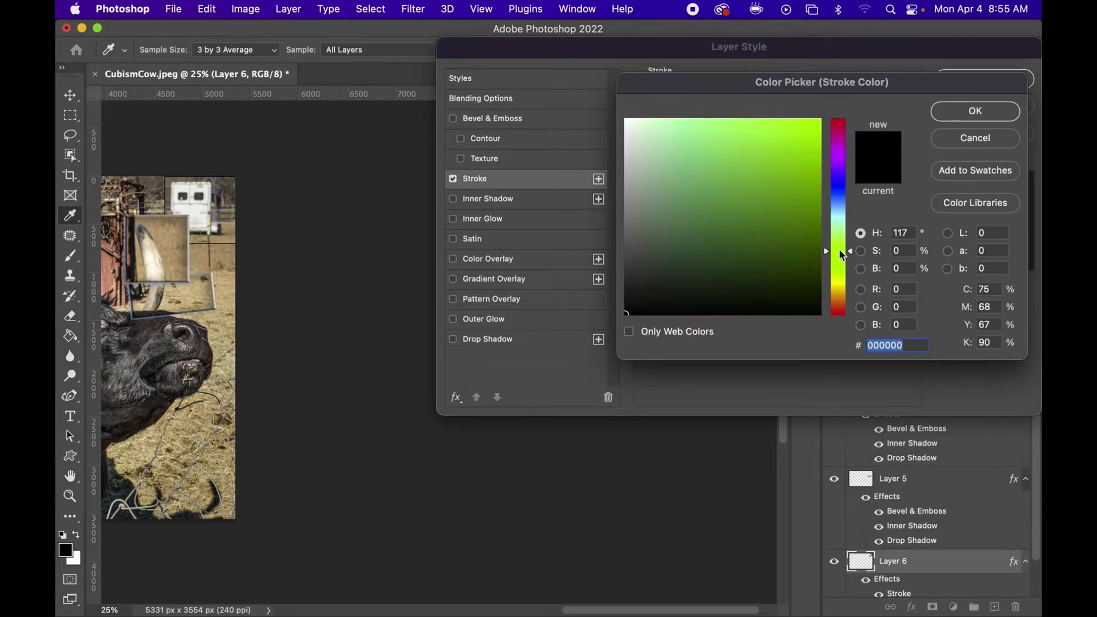
left_click(970, 116)
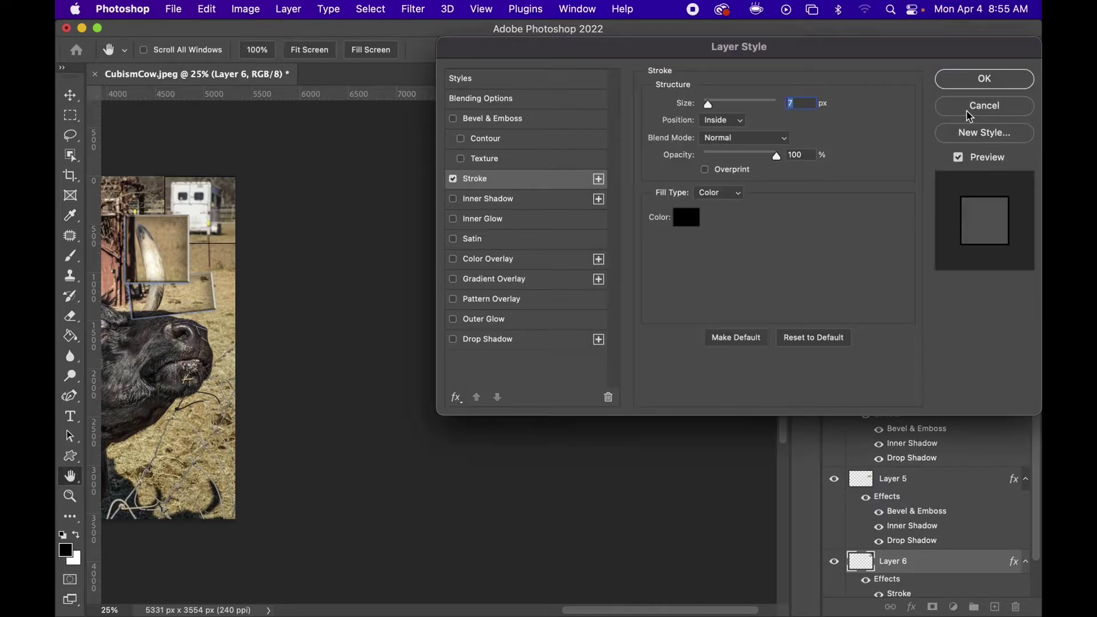
left_click(686, 223)
left_click(681, 236)
left_click(780, 183)
left_click(971, 114)
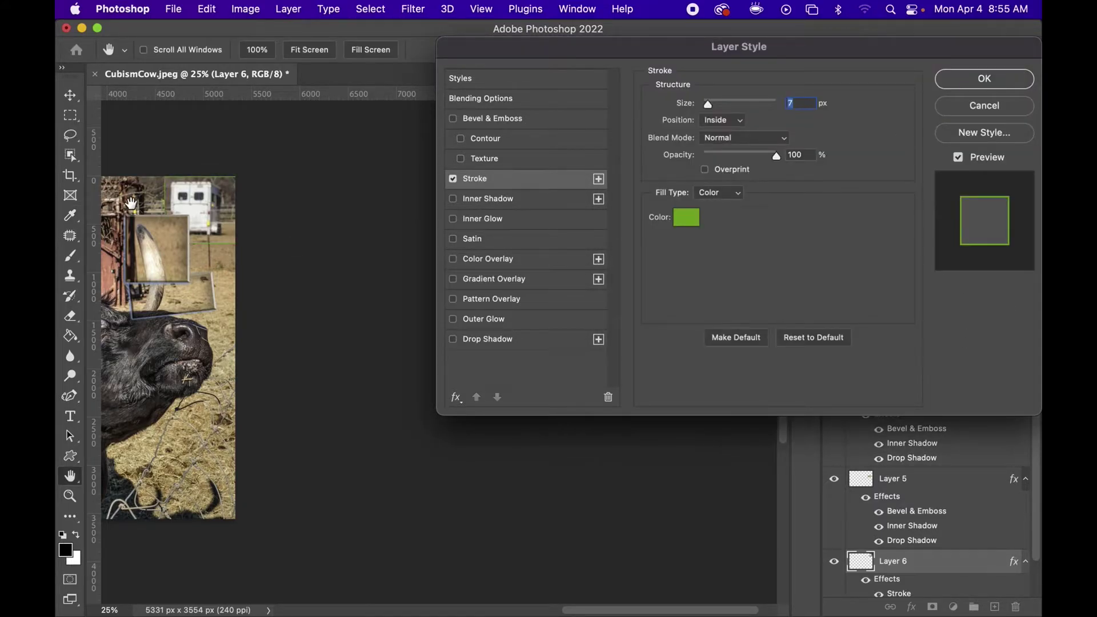
left_click(687, 217)
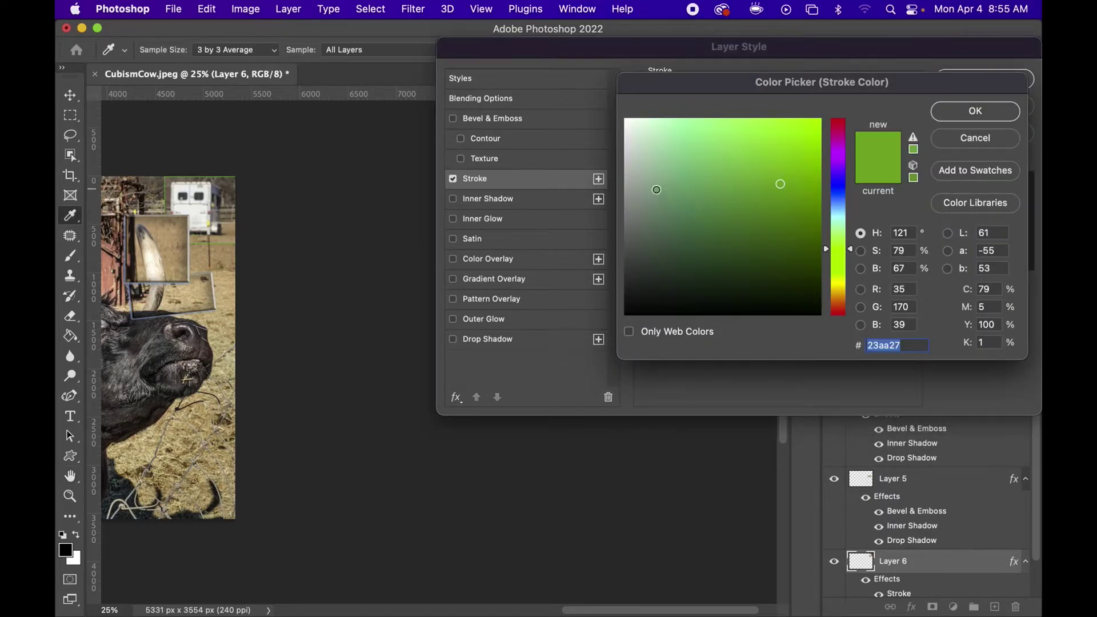
left_click_drag(646, 194, 625, 160)
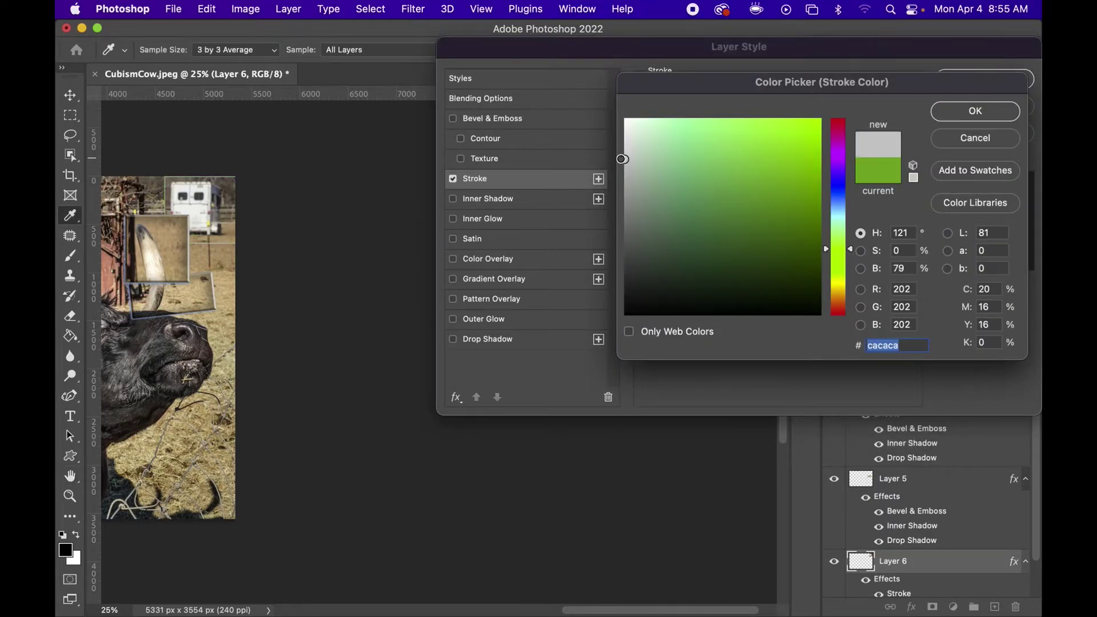
left_click(994, 117)
scroll(284, 312, "left", 2)
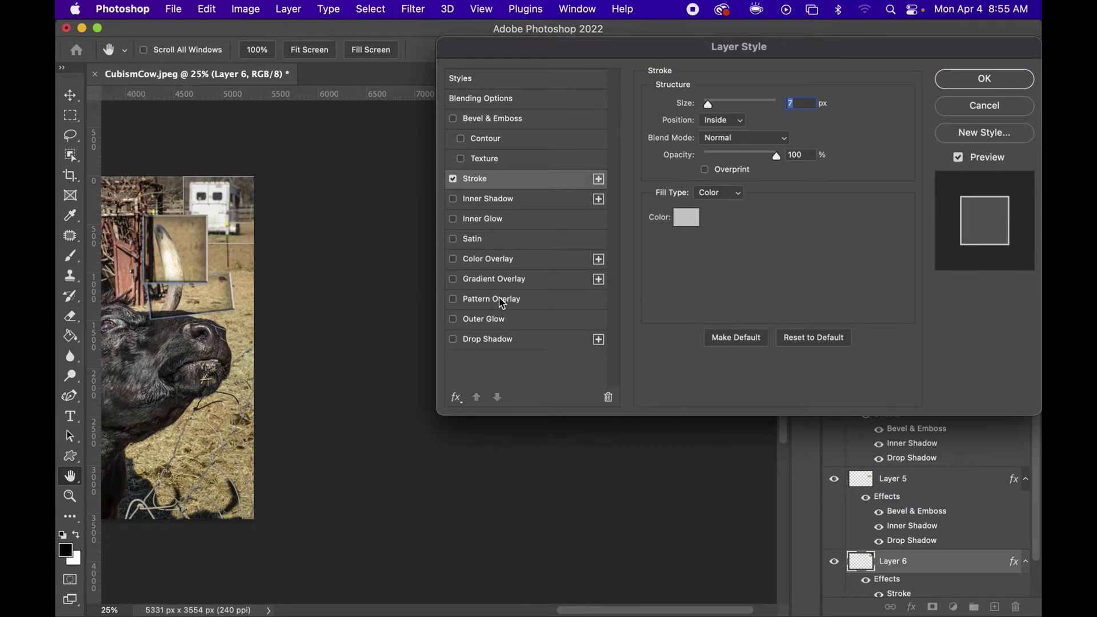
Add a black drop shadow at 22 px distance to Layer 6 and apply the style
left_click(470, 342)
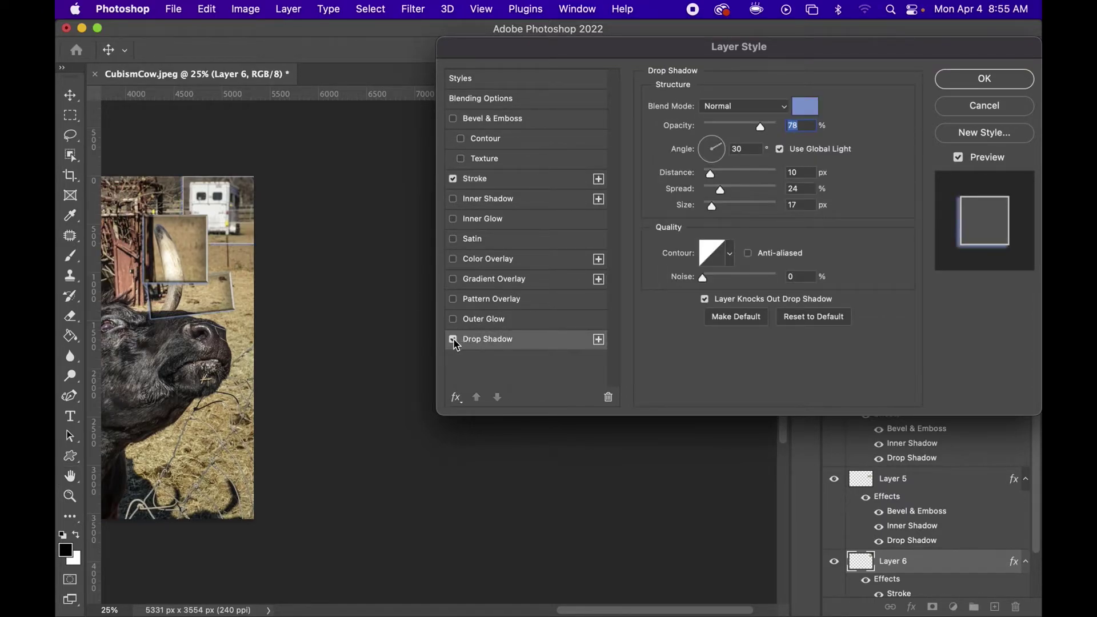
left_click(805, 106)
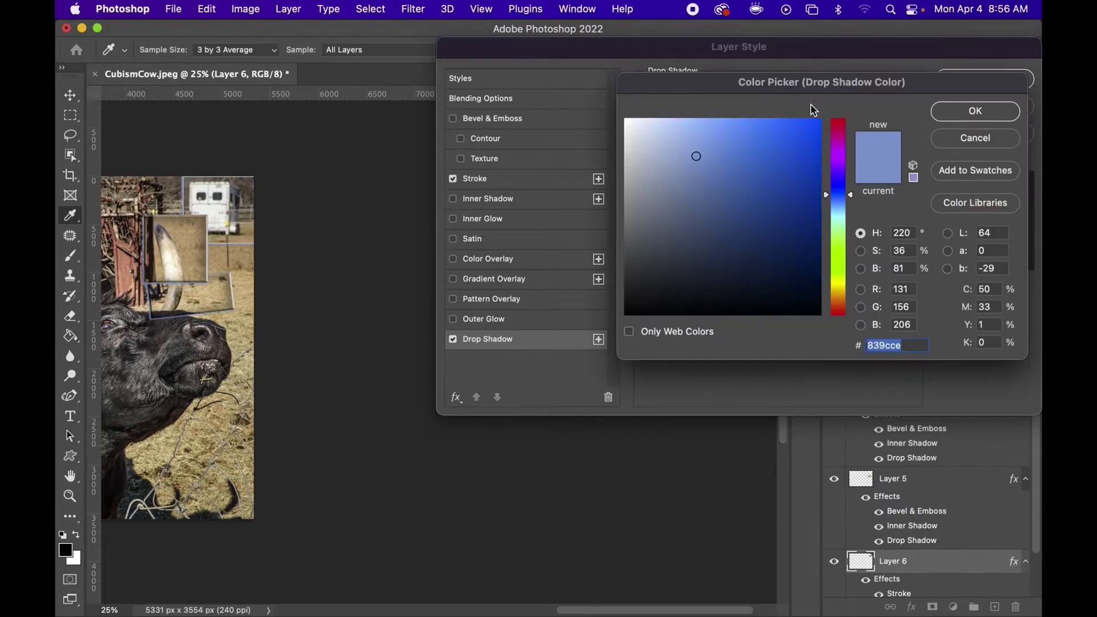
left_click_drag(735, 184, 624, 335)
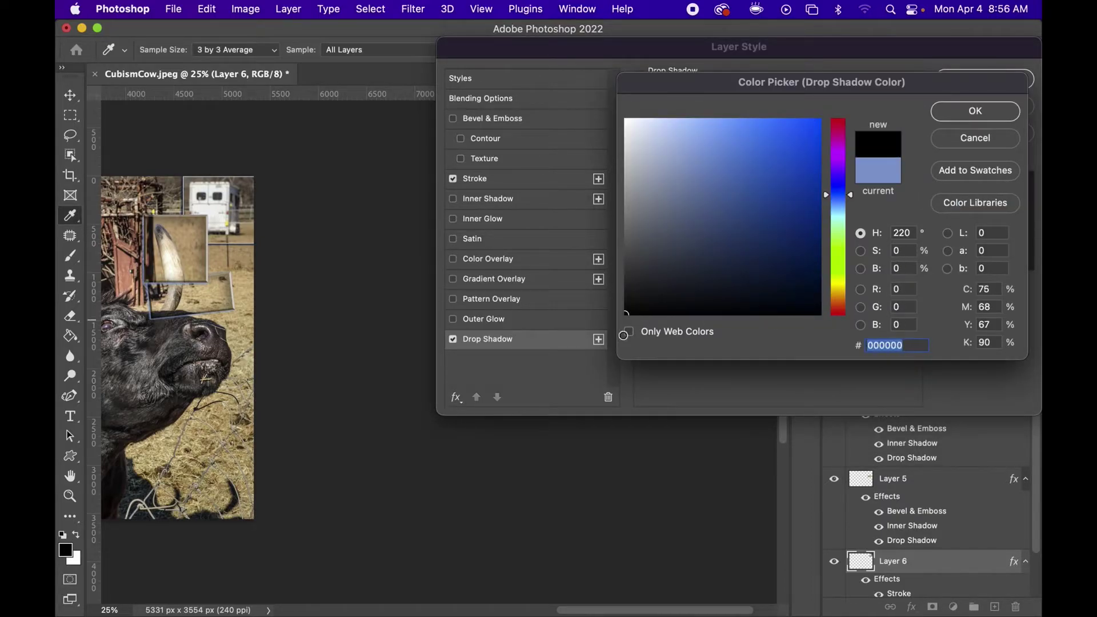
left_click(997, 113)
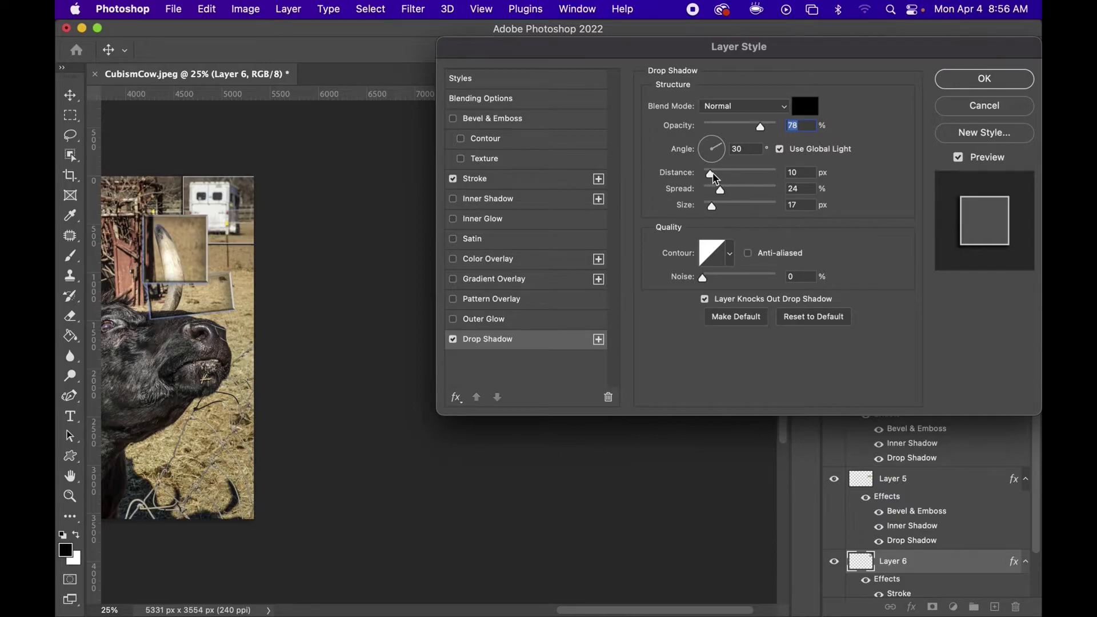
left_click_drag(716, 178, 722, 178)
scroll(264, 219, "left", 5)
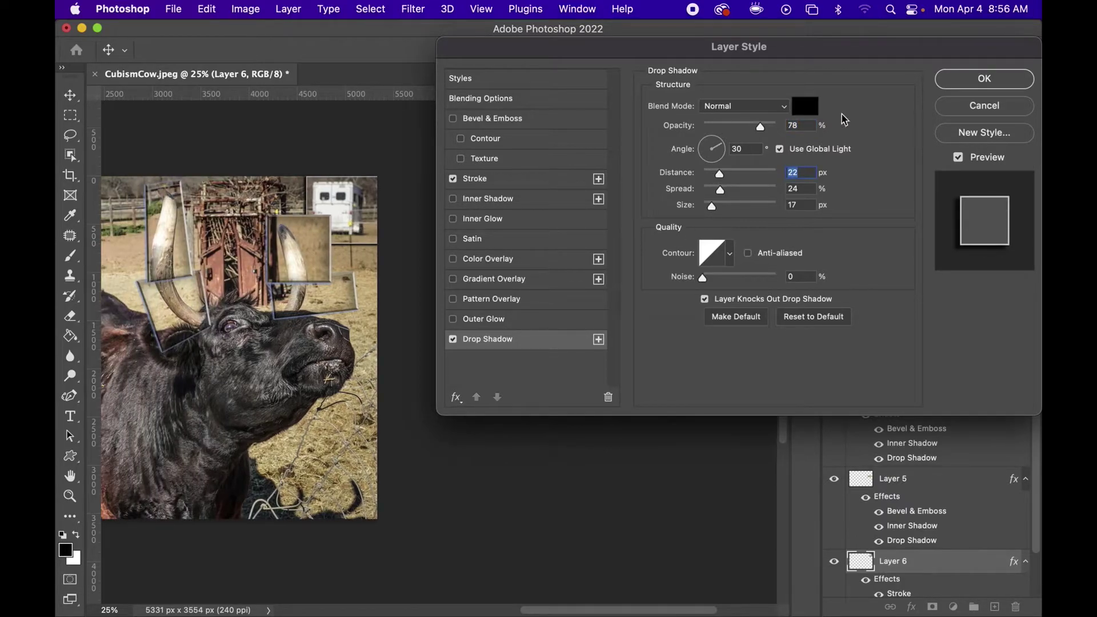
left_click(984, 78)
scroll(497, 215, "left", 8)
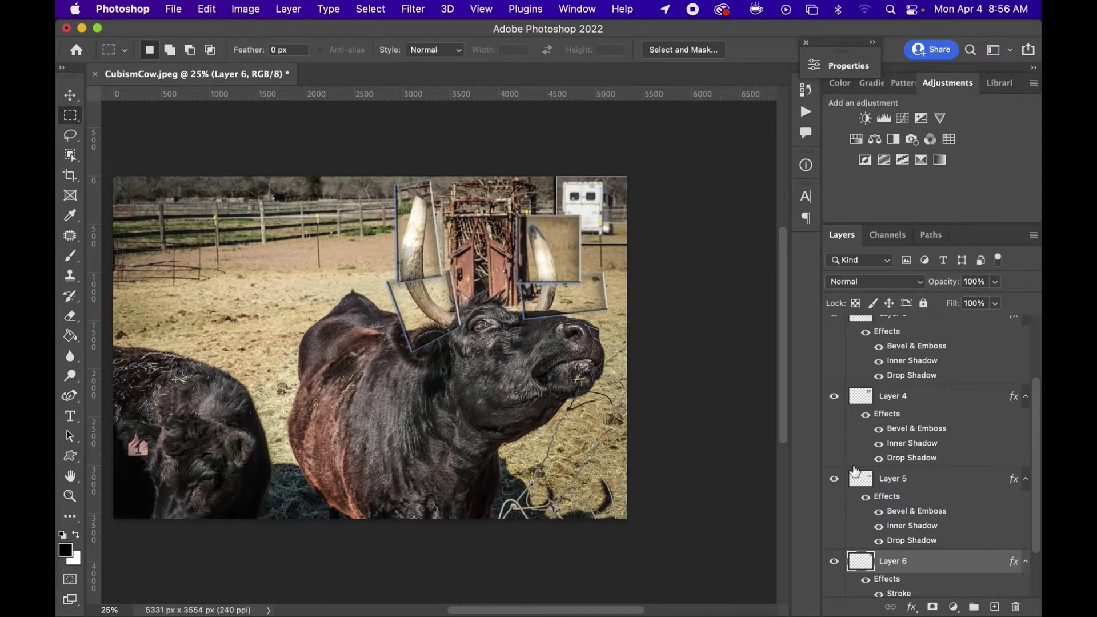
Move Layer 6 above Layer 4 and marquee a rectangle around the cow's eye
left_click_drag(932, 562, 926, 397)
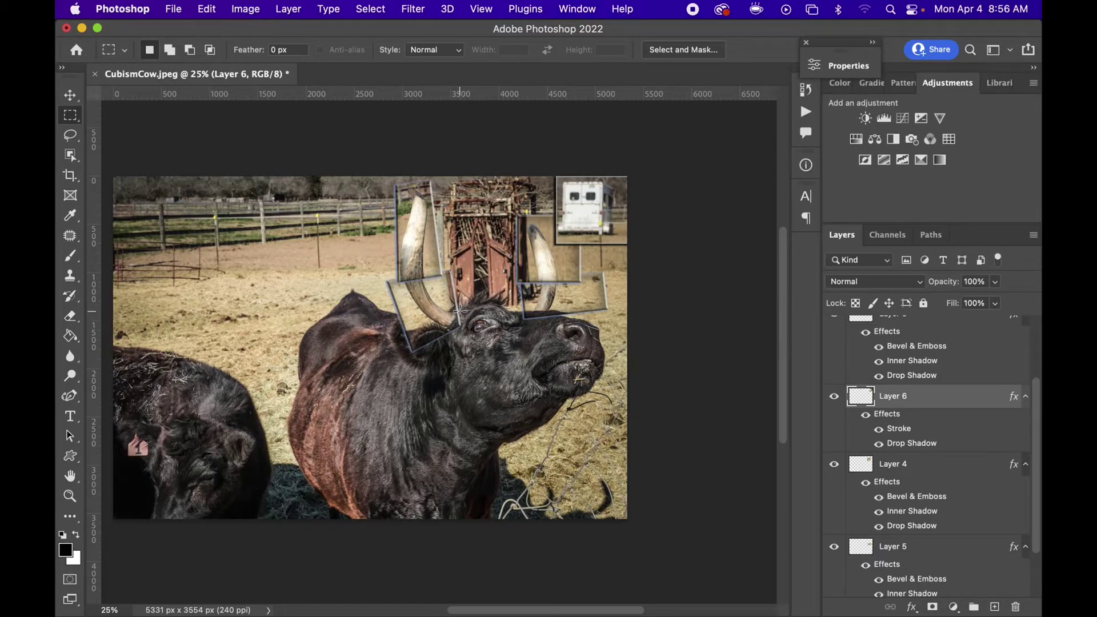
left_click_drag(460, 310, 517, 347)
scroll(931, 493, "down", 3)
Copy the eye area to Layer 7, scale it to 157.93%, tilt it 18.53°, and paste the bevel style
left_click(919, 563)
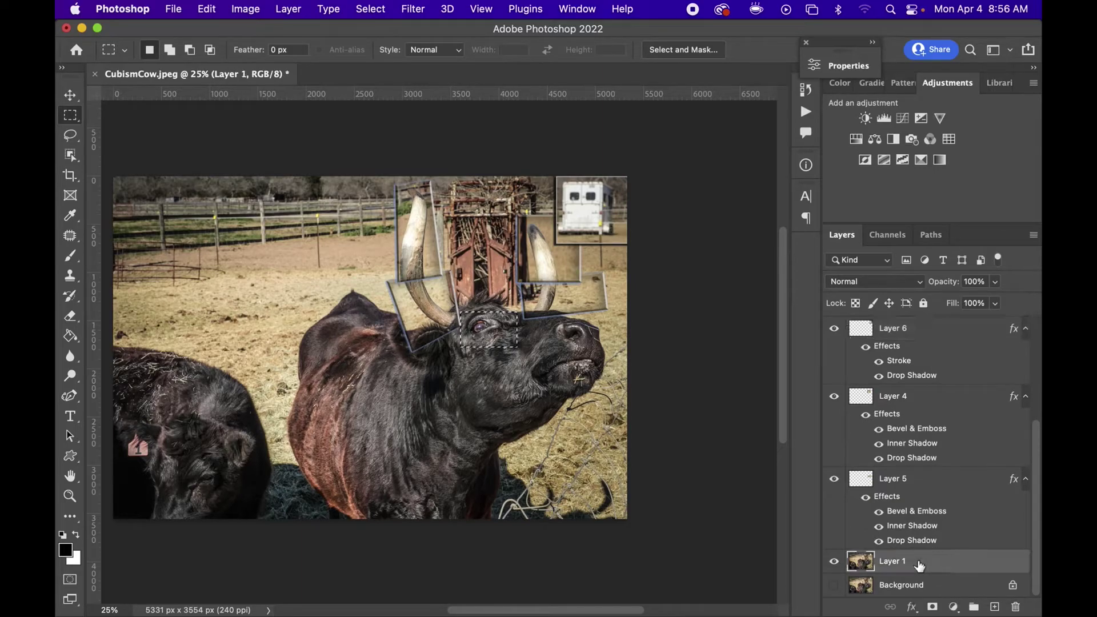
key("ctrl+j")
key("ctrl+t")
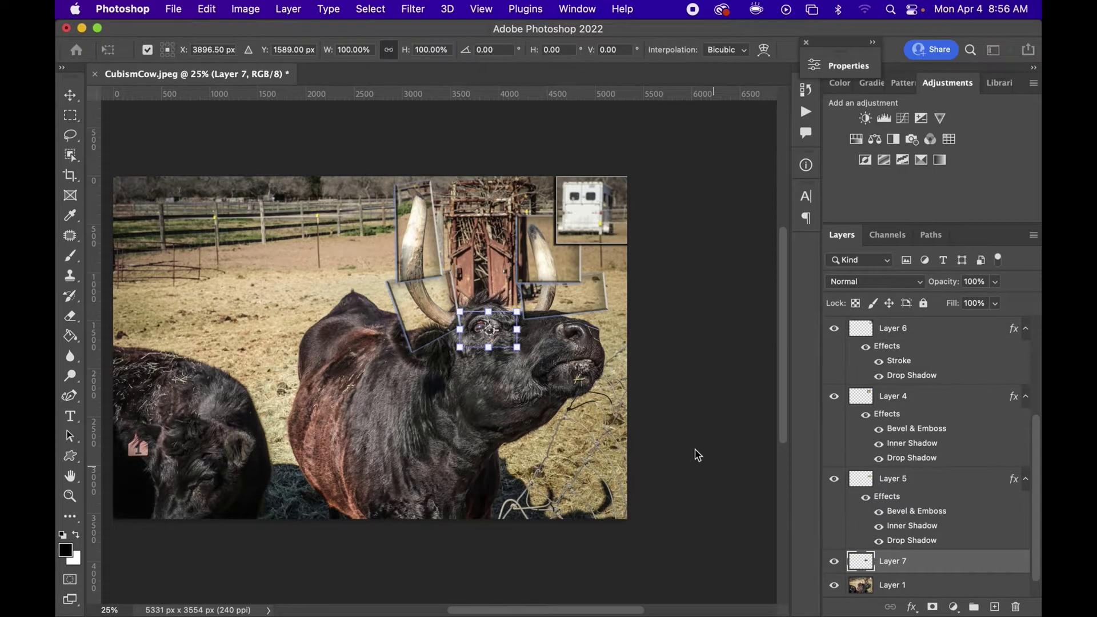
left_click_drag(517, 310, 551, 291)
left_click_drag(534, 343, 517, 354)
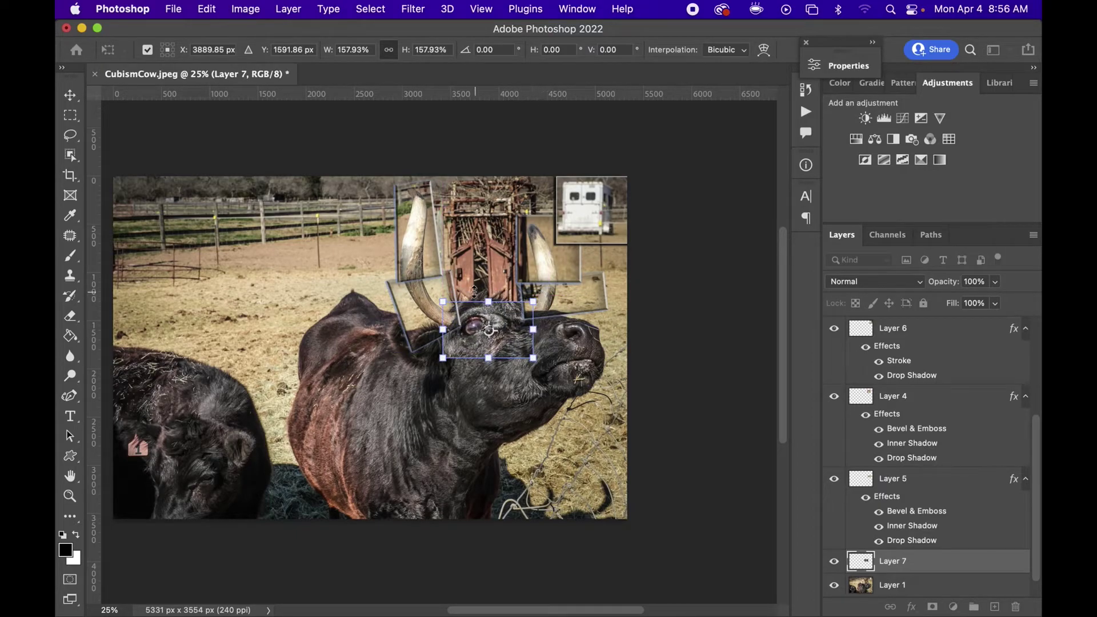
left_click_drag(467, 288, 483, 283)
left_click_drag(501, 328, 507, 333)
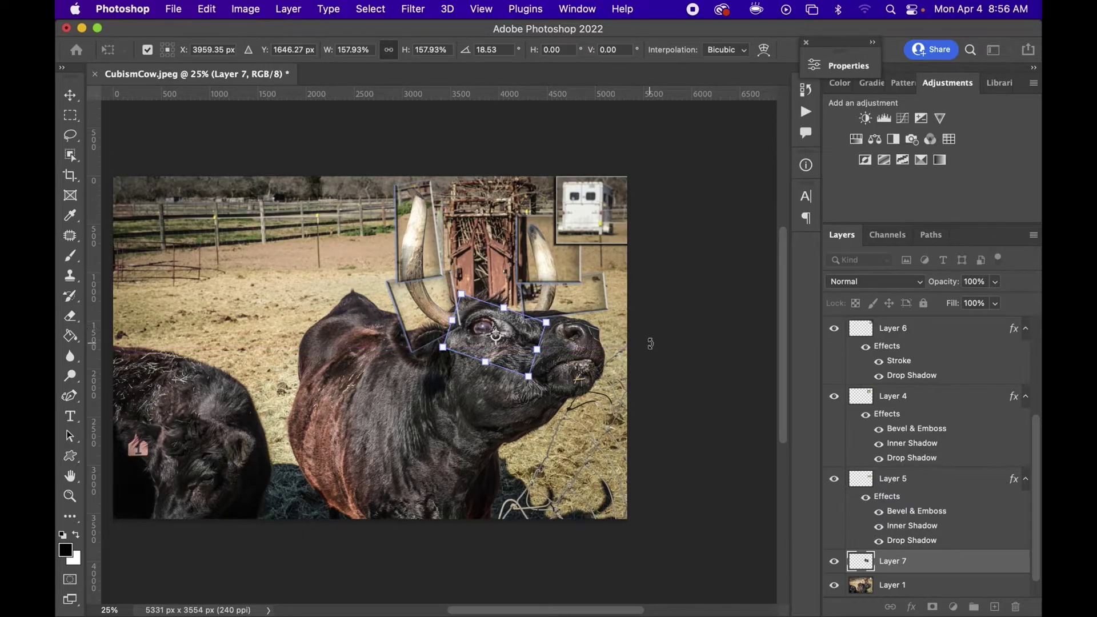
key("Return")
key("m")
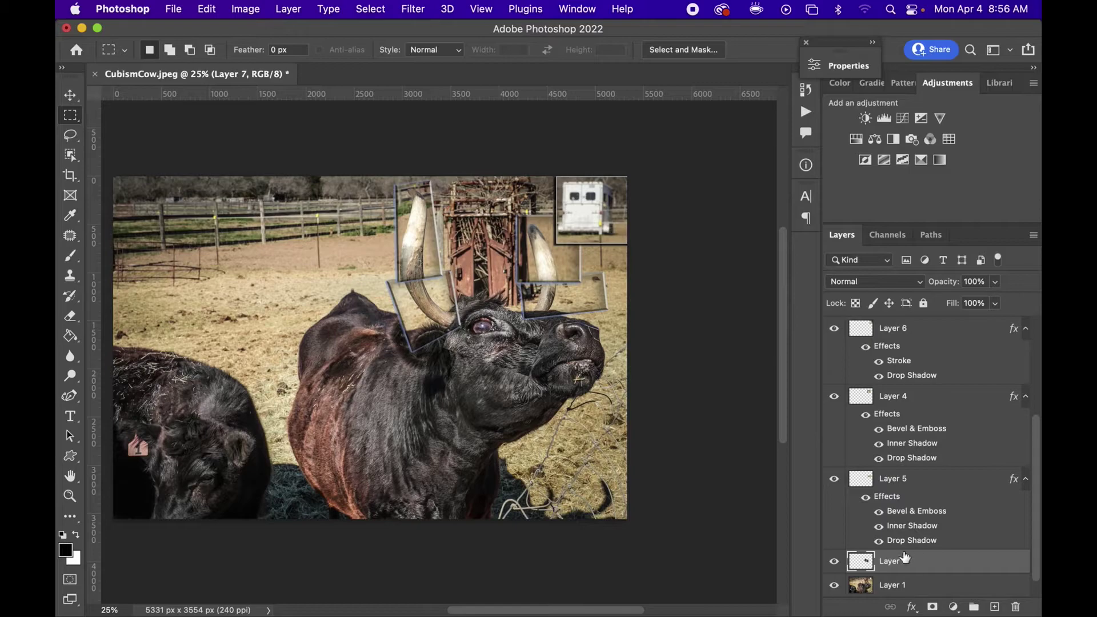
right_click(912, 565)
left_click(800, 451)
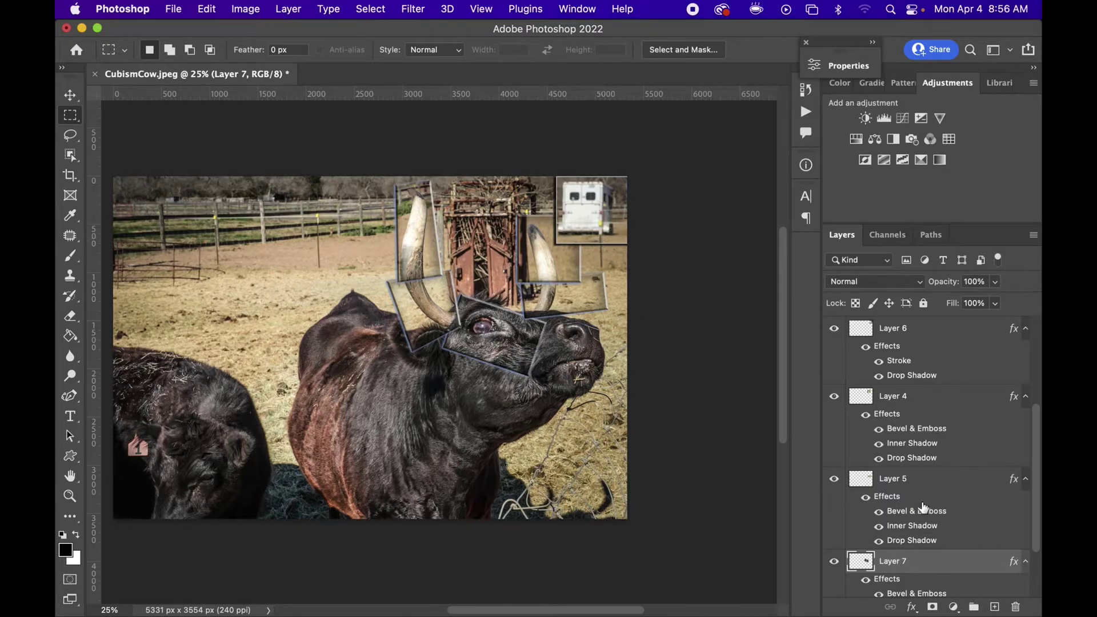
Copy Layer 6's stroke and drop shadow style and paste it onto Layer 7
scroll(937, 420, "up", 2)
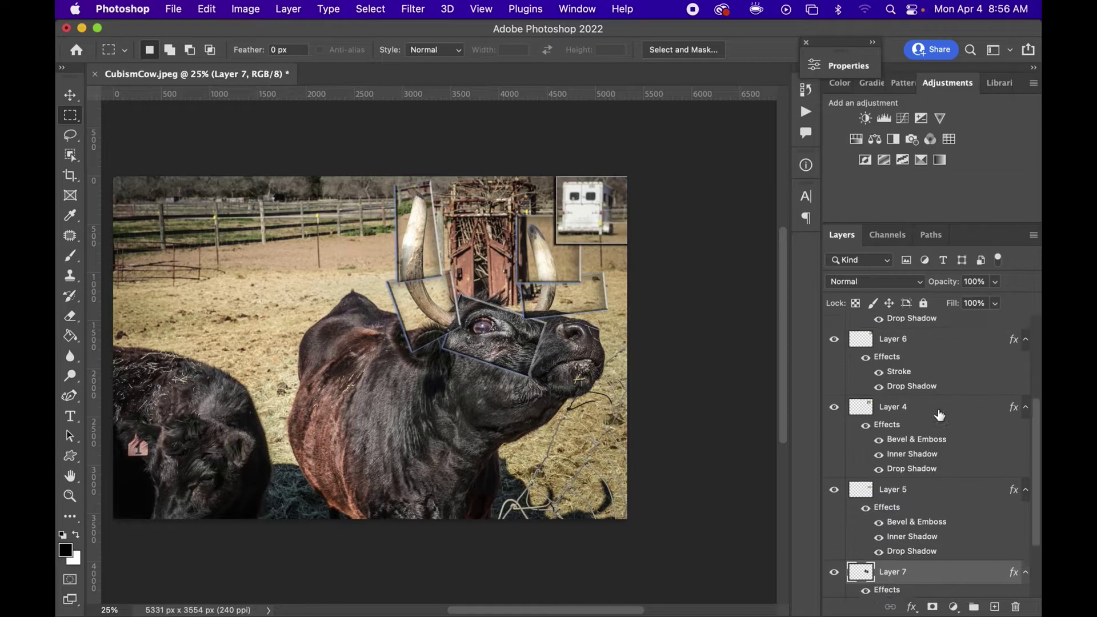
left_click(932, 382)
right_click(921, 363)
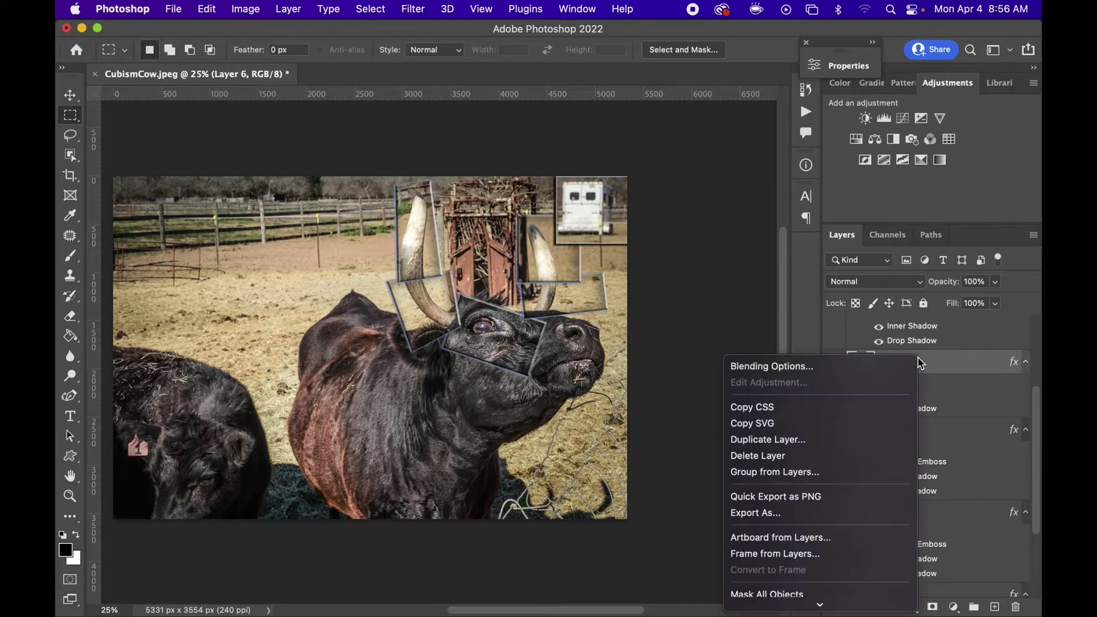
mouse_move(820, 605)
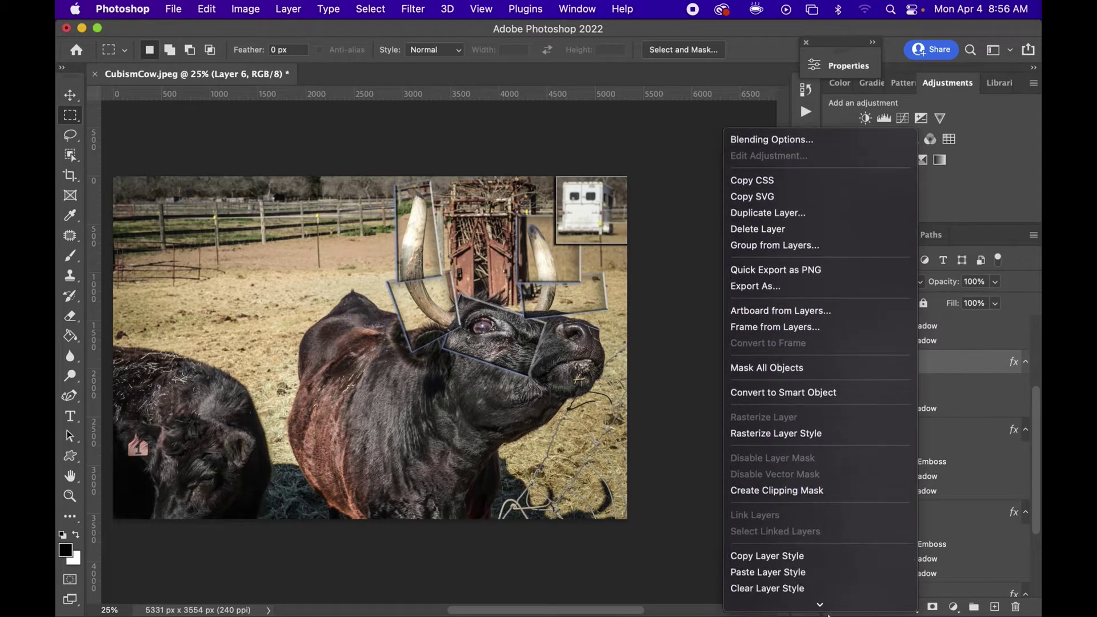
left_click(787, 492)
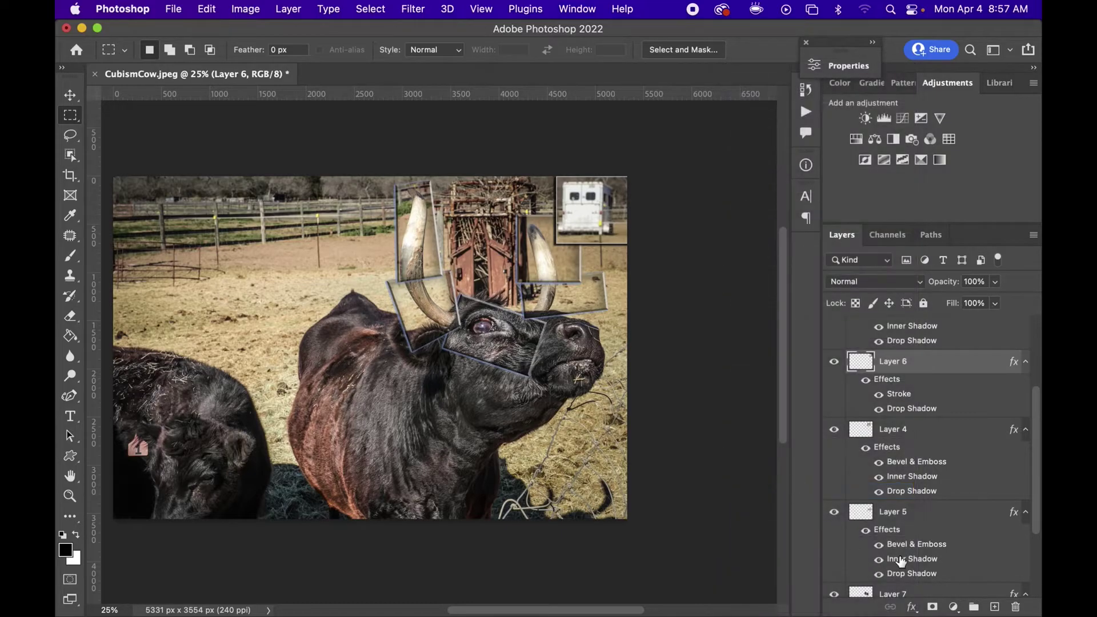
scroll(900, 555, "down", 2)
left_click(909, 485)
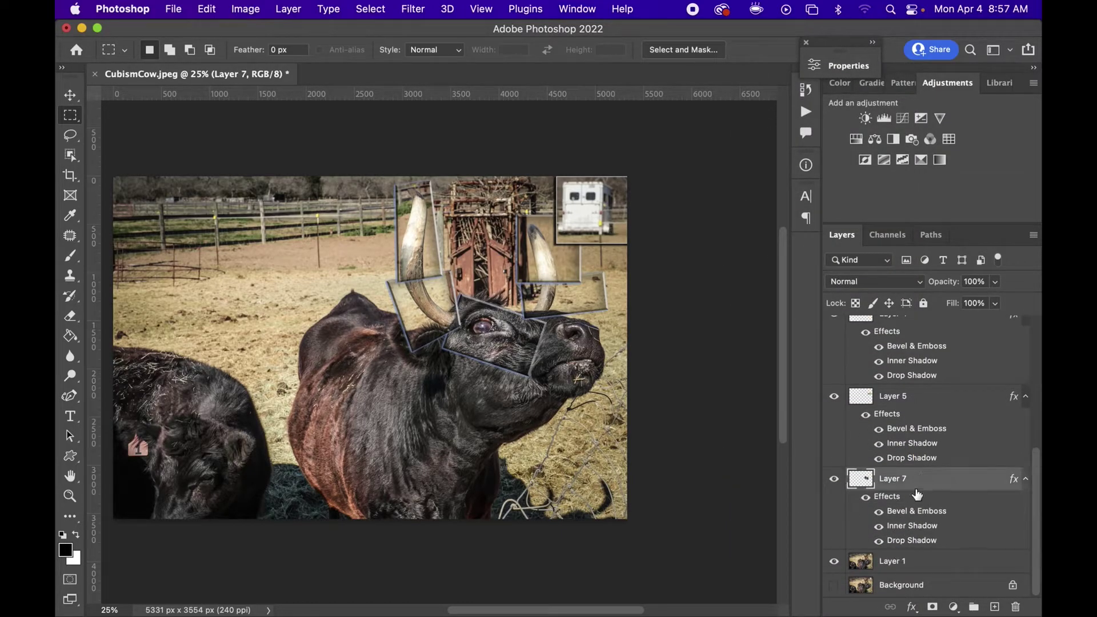
right_click(911, 483)
mouse_move(834, 615)
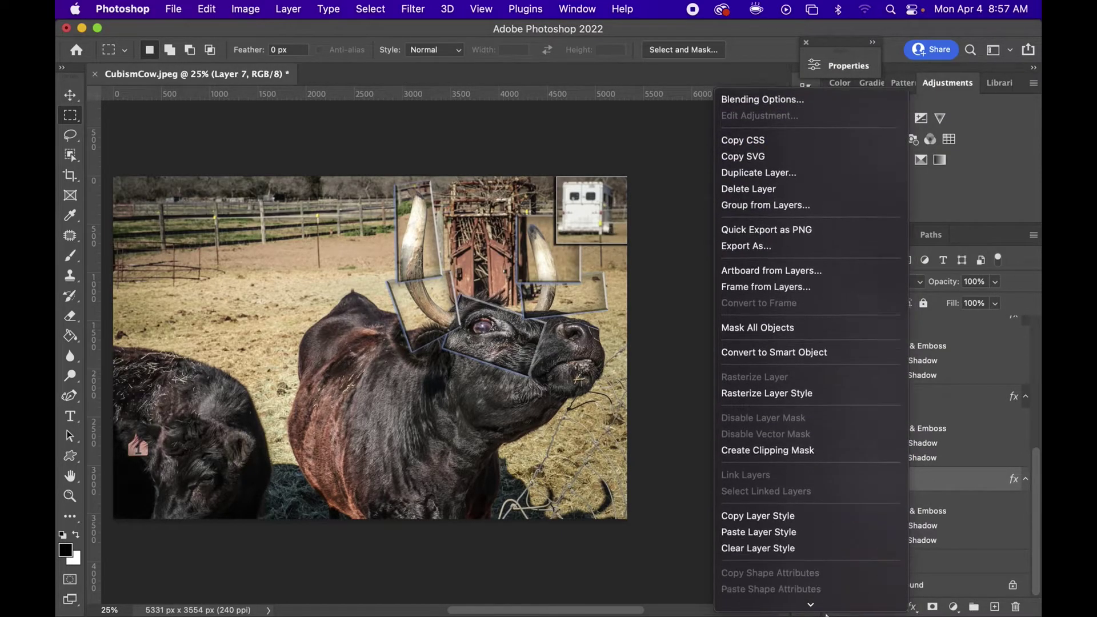
left_click(773, 451)
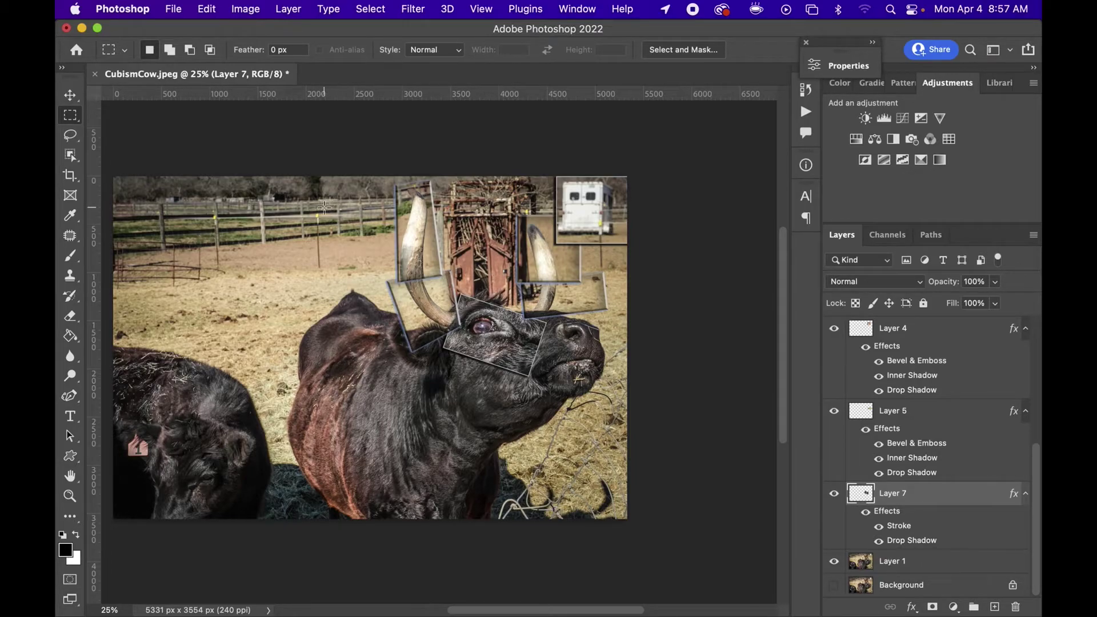
Copy a tall fence strip to Layer 8, stretch it to about 126%, tilt it, and paste the style
left_click_drag(306, 210, 330, 276)
left_click(918, 563)
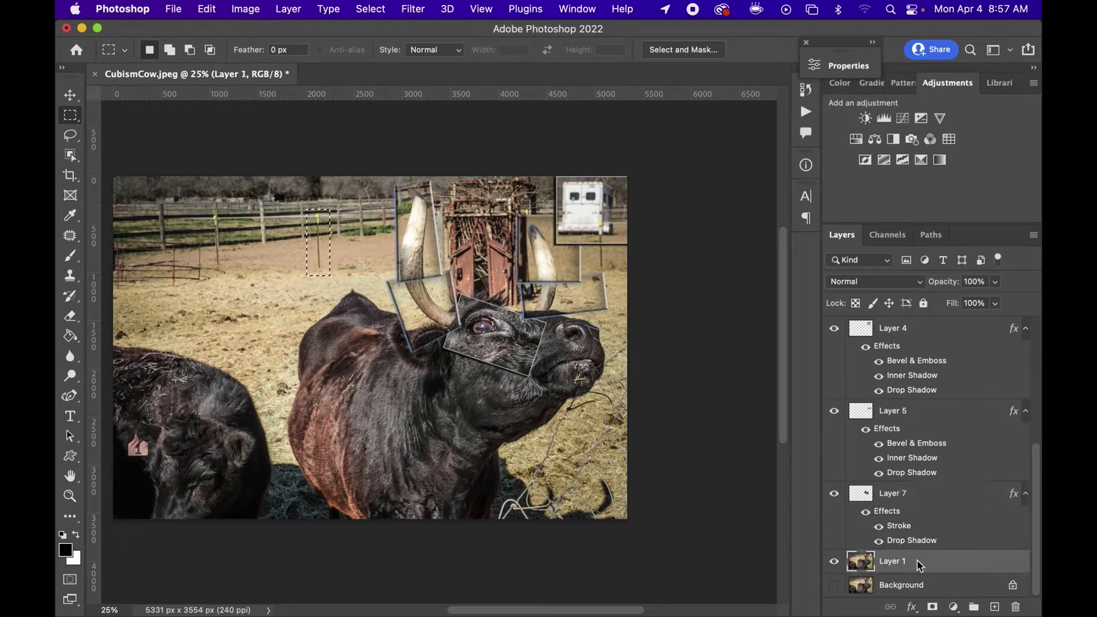
key("super+j")
key("super+t")
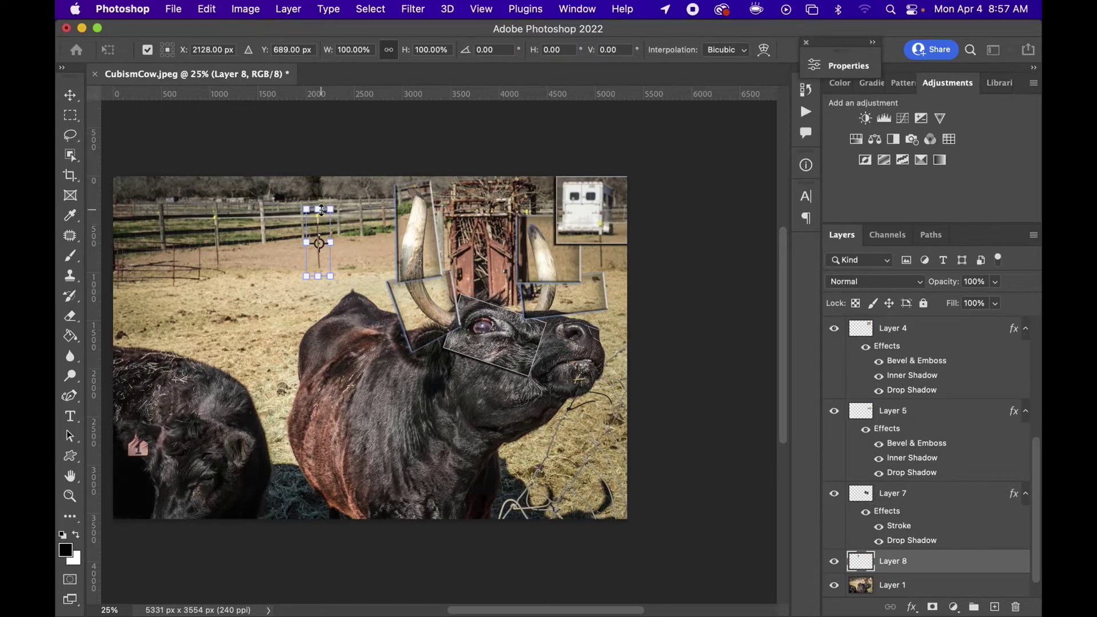
left_click_drag(321, 210, 318, 191)
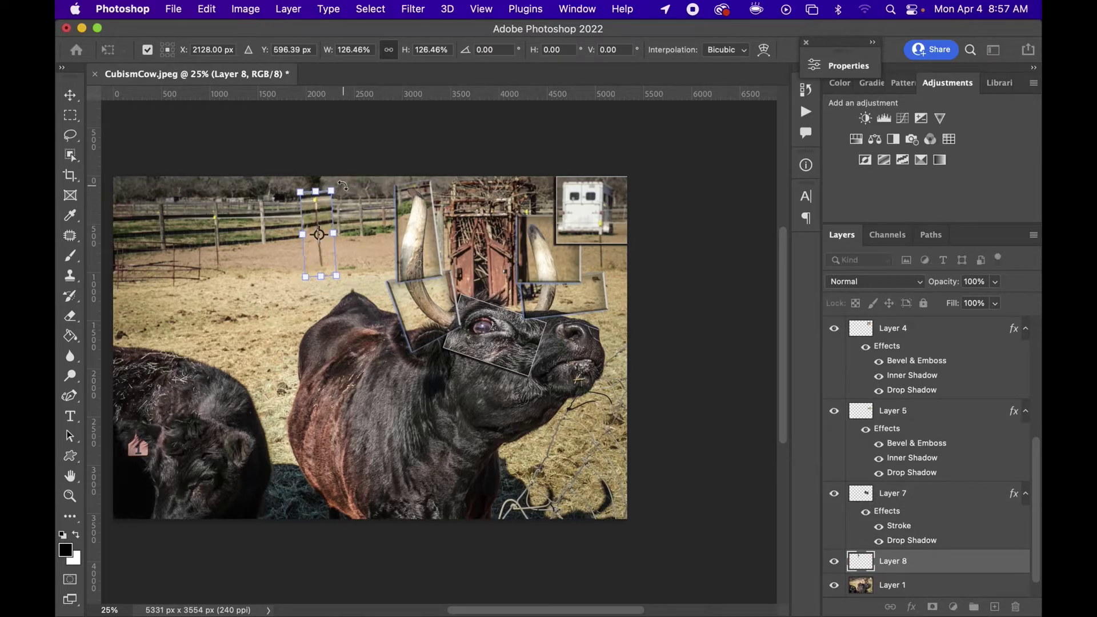
left_click_drag(341, 186, 339, 182)
key("Return")
key("m")
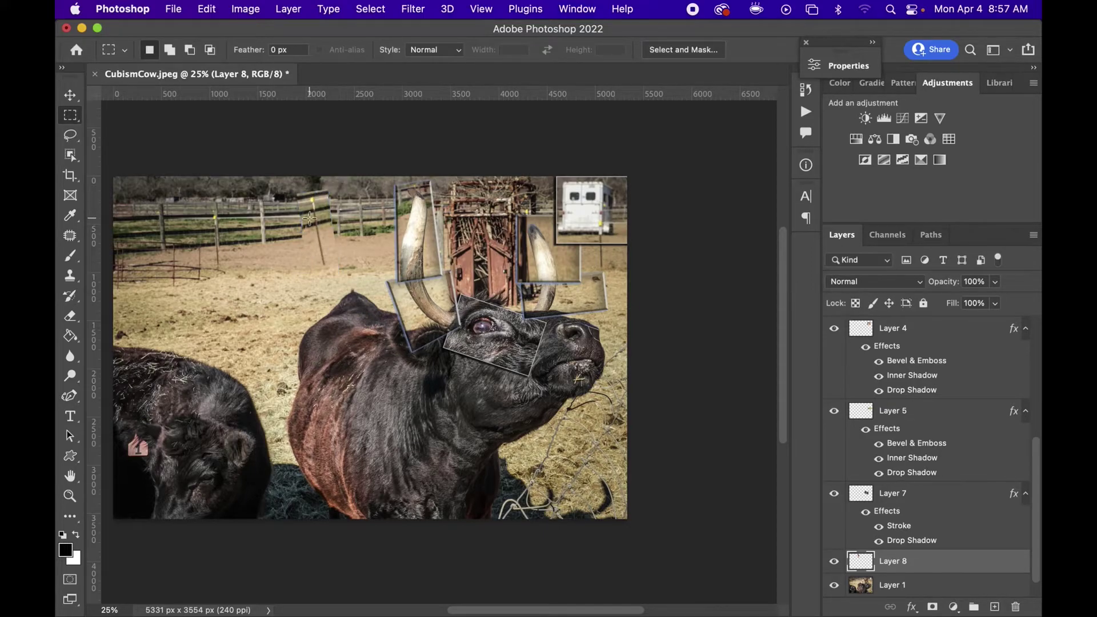
right_click(935, 571)
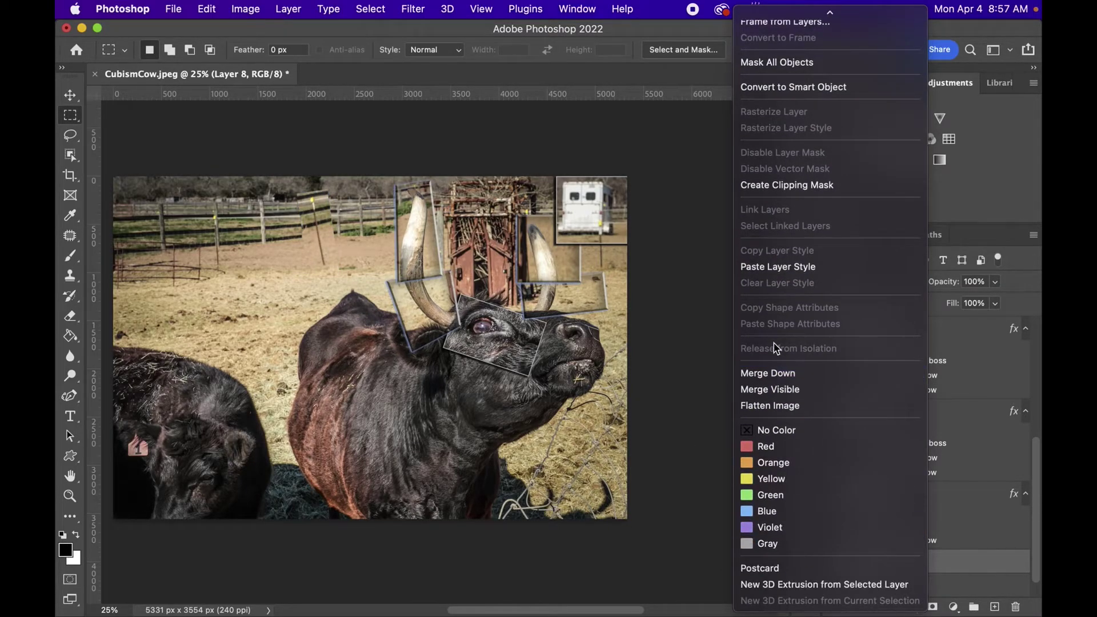
left_click(773, 268)
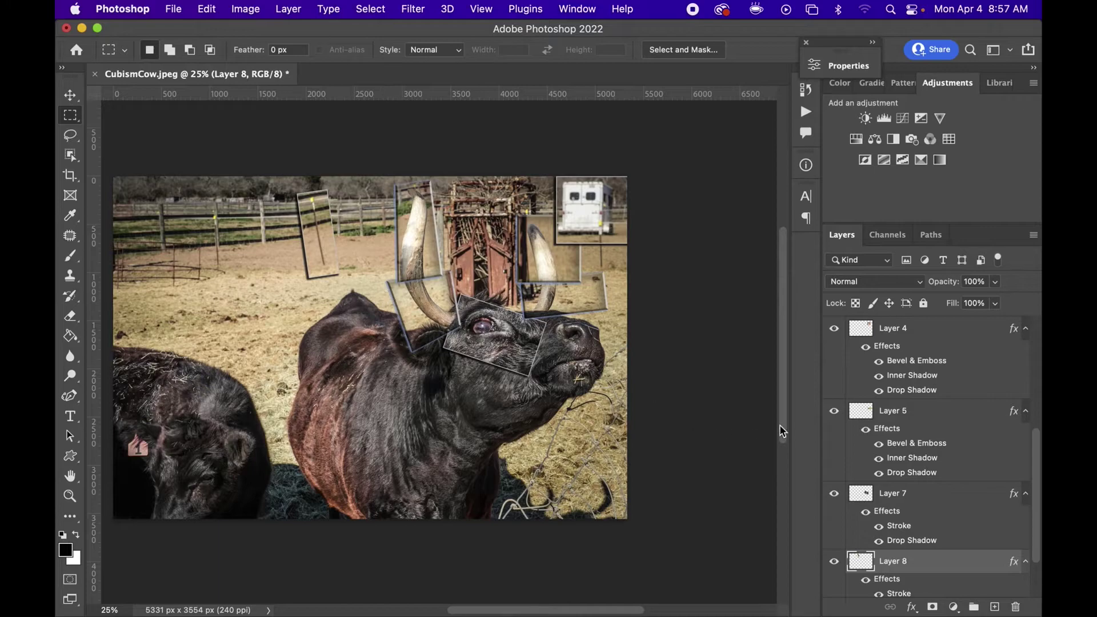
scroll(828, 437, "up", 5)
Group Layers 2 through 8 into Group 1 and hide the group
left_click(894, 335)
scroll(900, 352, "down", 5)
left_click(948, 507, "shift")
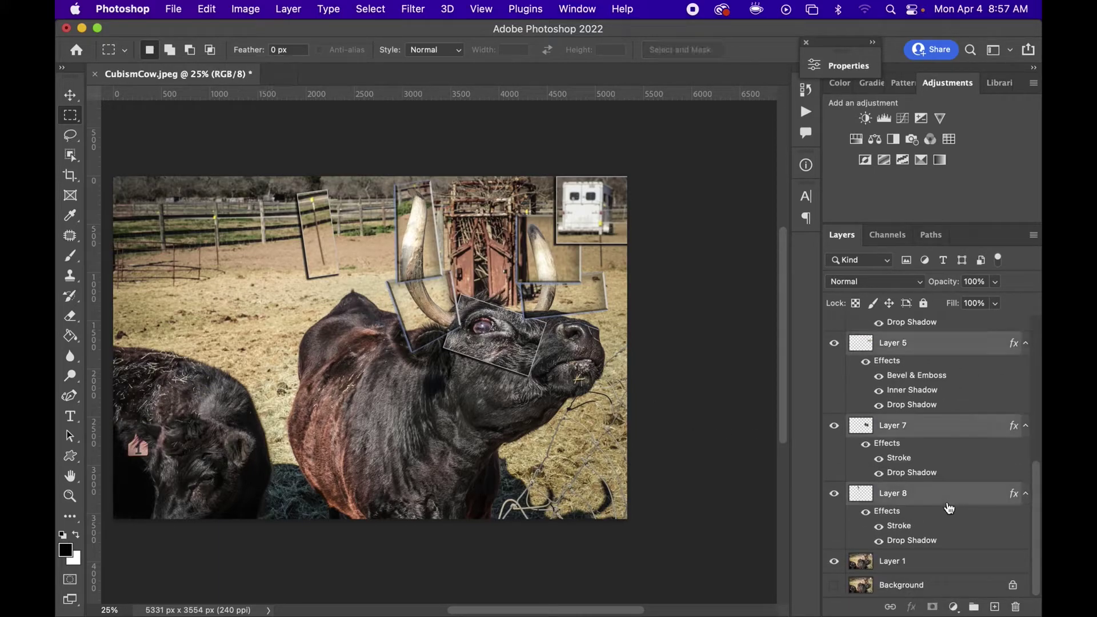
key("super+g")
left_click(835, 327)
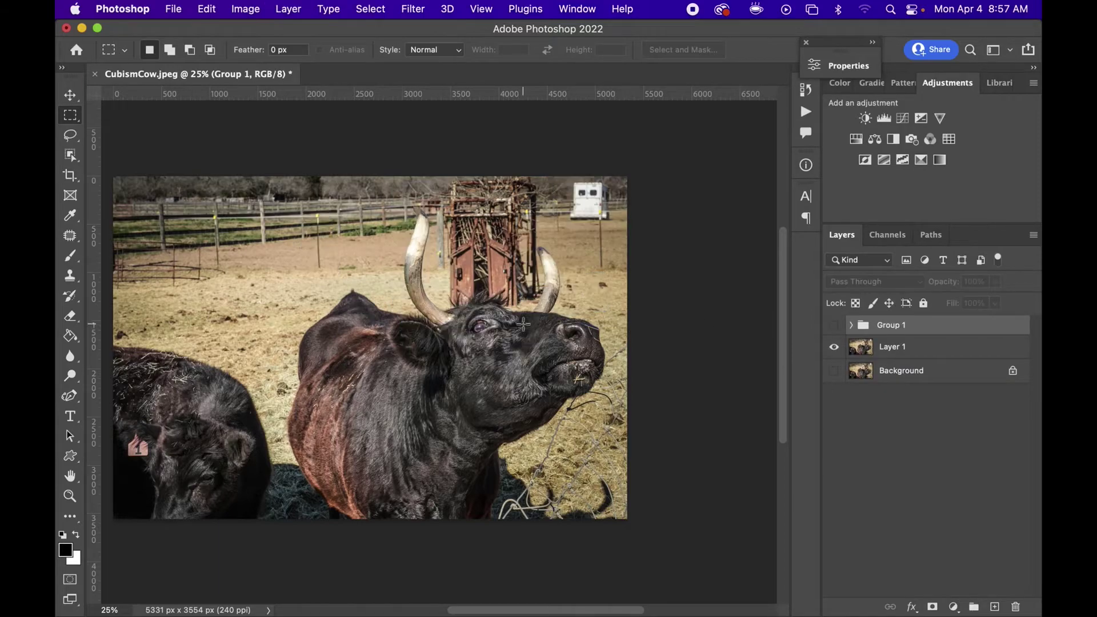
Copy the cow's head, calf's head and a fence strip to new layers, enlarging the strip to 107%
left_click(923, 348)
left_click_drag(360, 276, 619, 370)
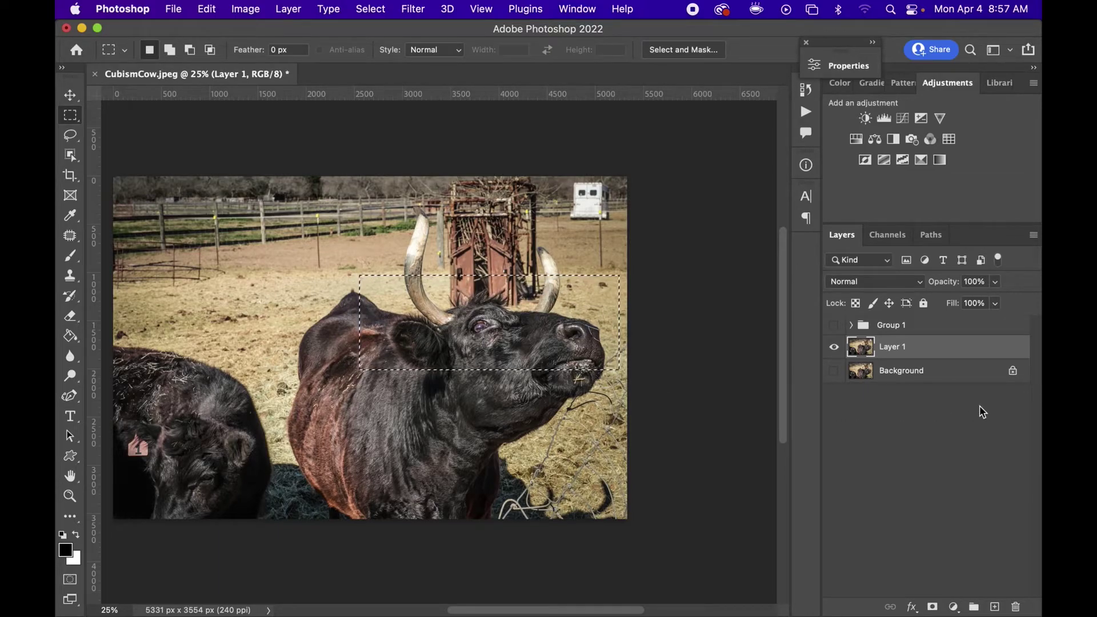
key("super+j")
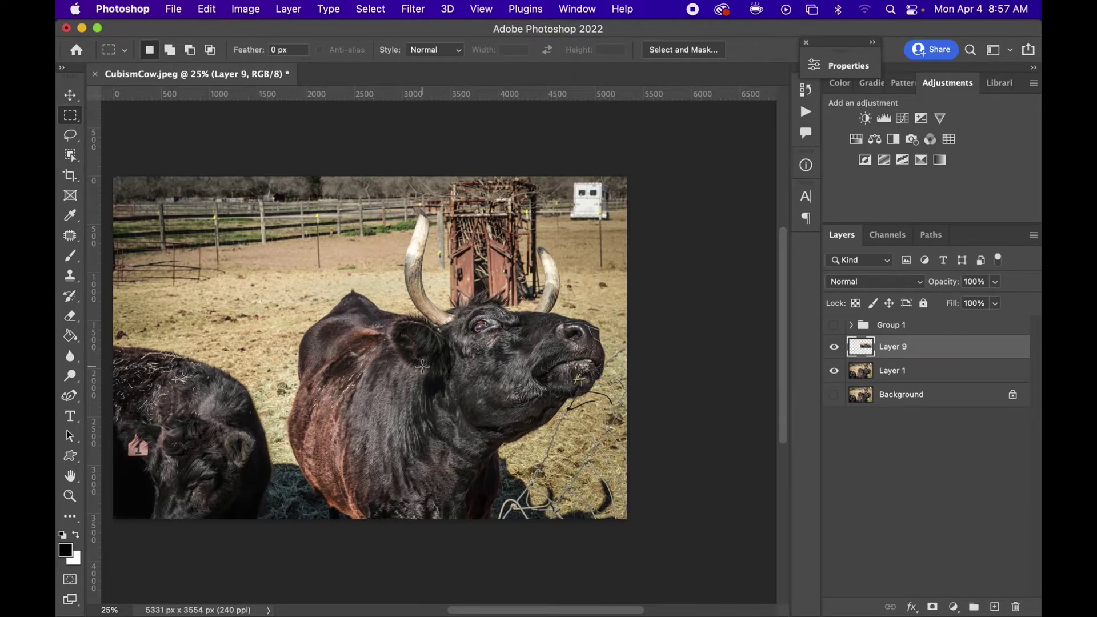
left_click_drag(121, 423, 274, 487)
left_click(913, 371)
key("super+j")
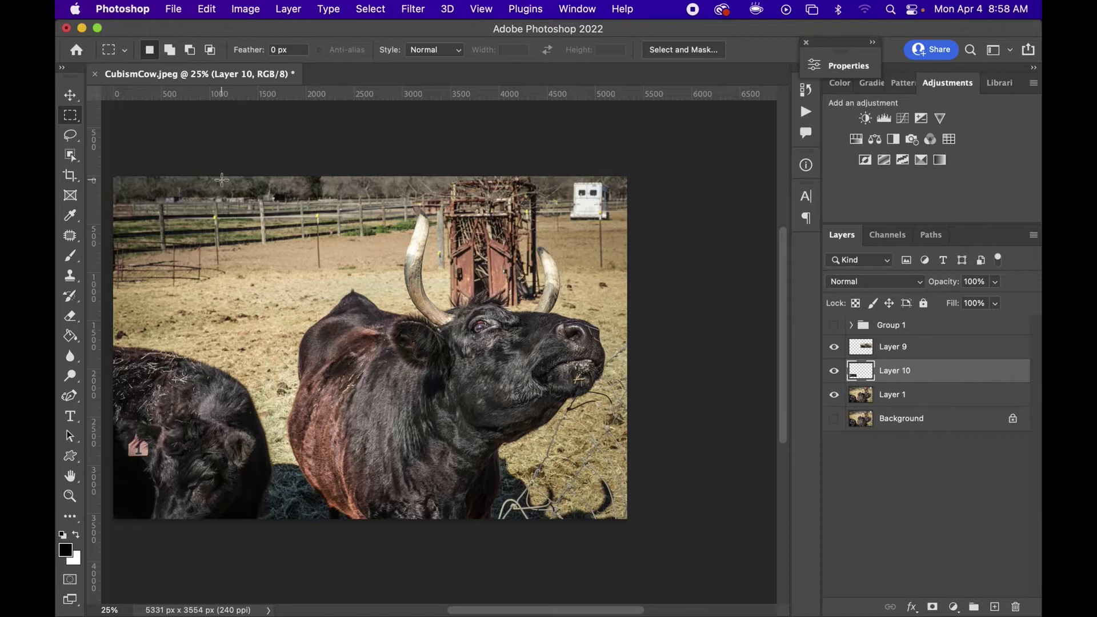
left_click_drag(116, 207, 506, 270)
left_click(919, 400)
key("super+j")
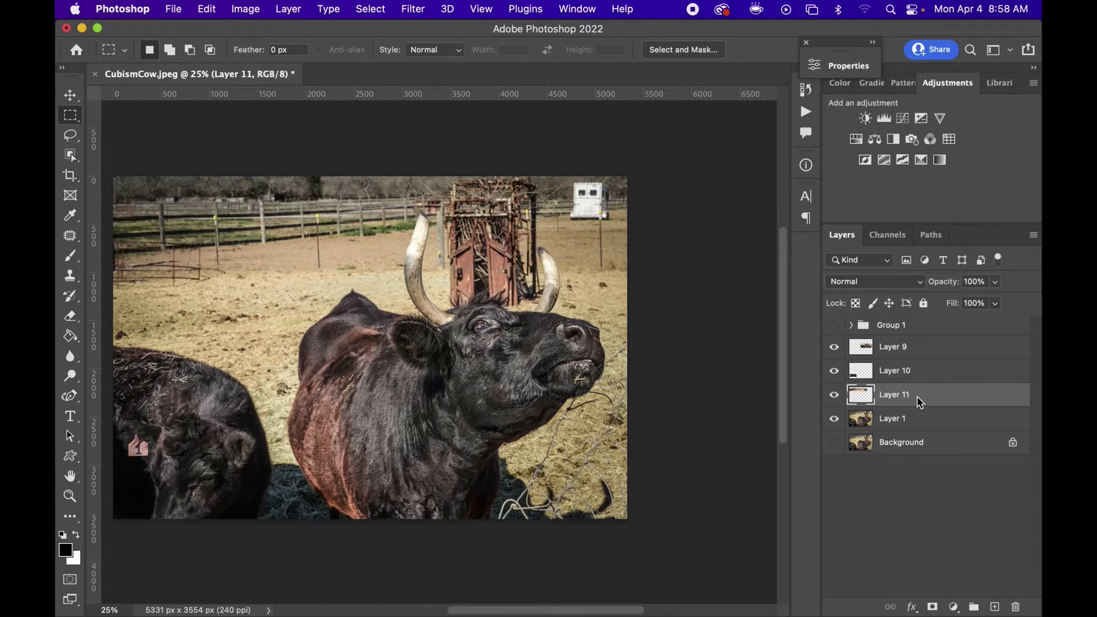
key("super+t")
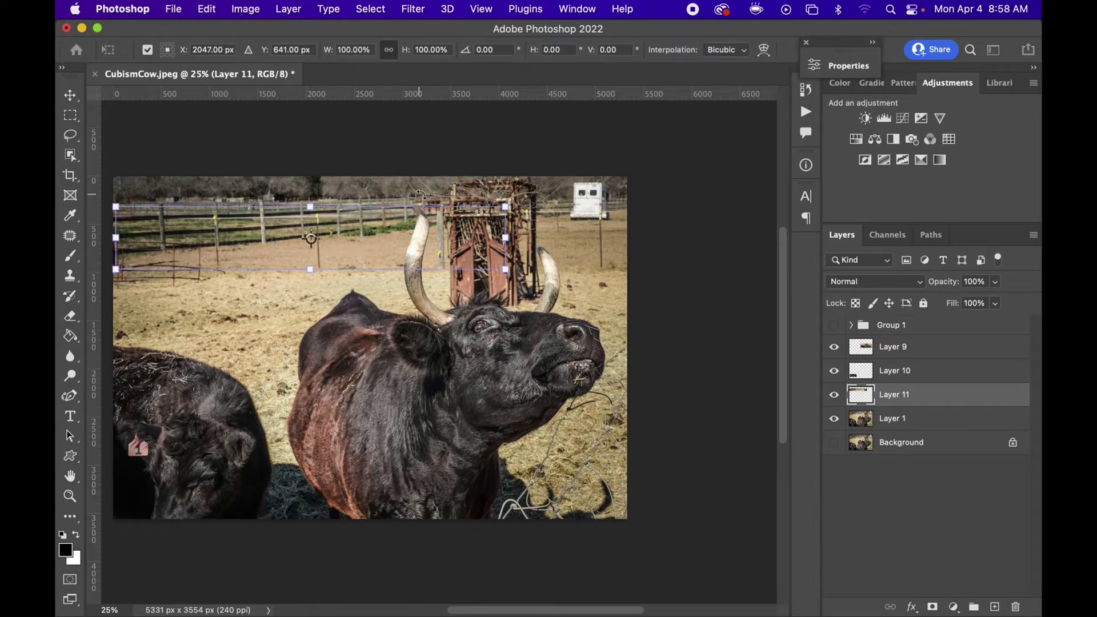
left_click_drag(506, 237, 533, 236)
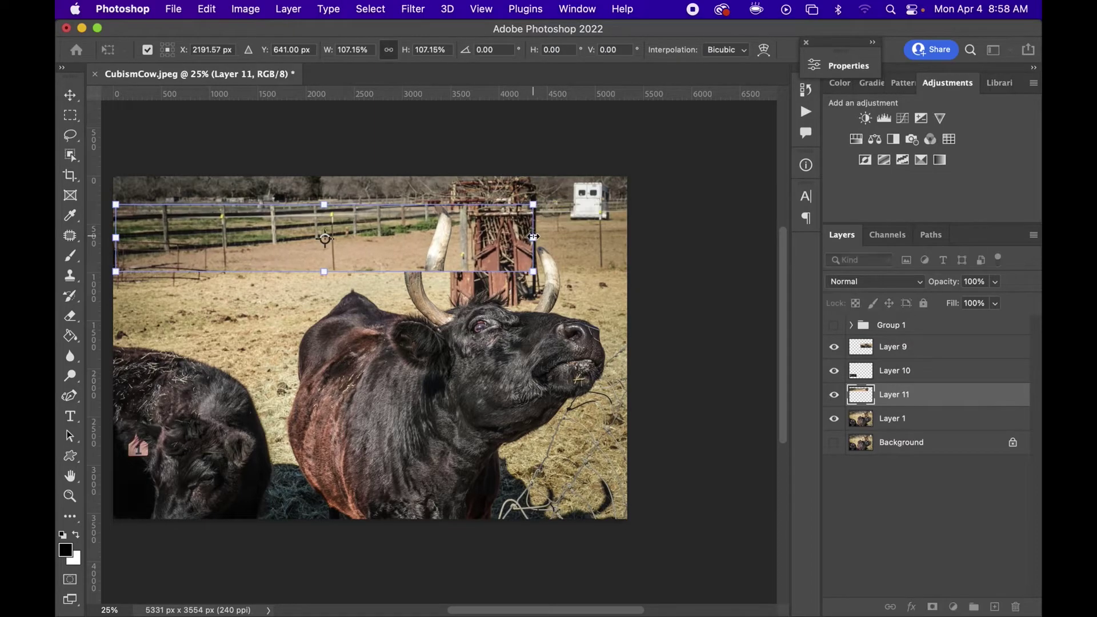
Rotate the cow-head piece -10.79° and duplicate the calf-head piece, tilting and shrinking the copy
left_click(855, 349)
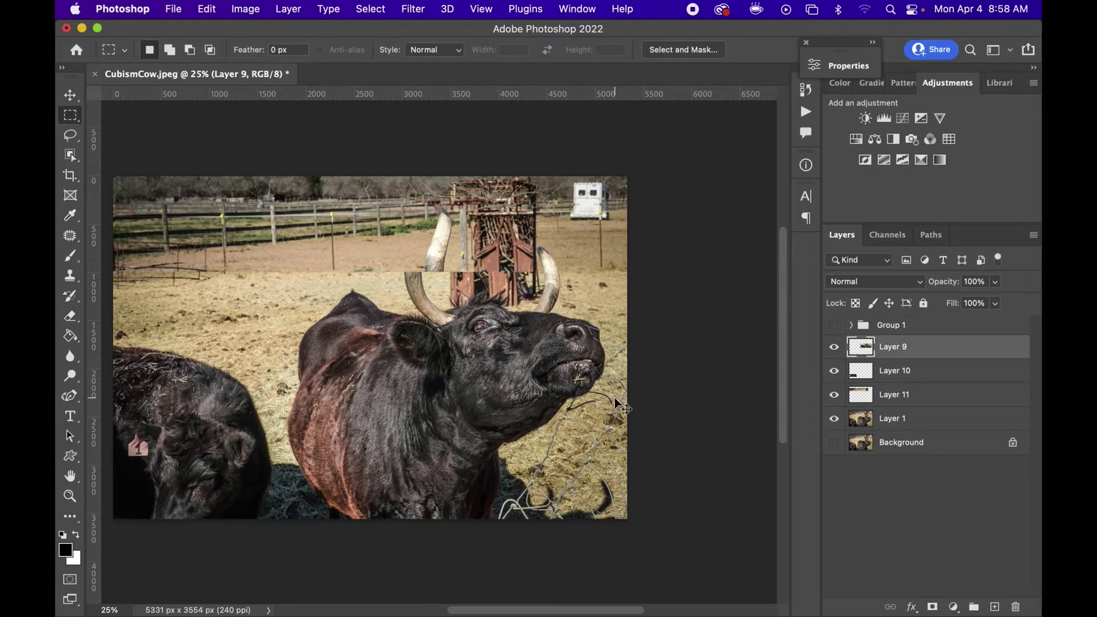
key("super+t")
left_click_drag(610, 258, 596, 238)
key("Return")
key("m")
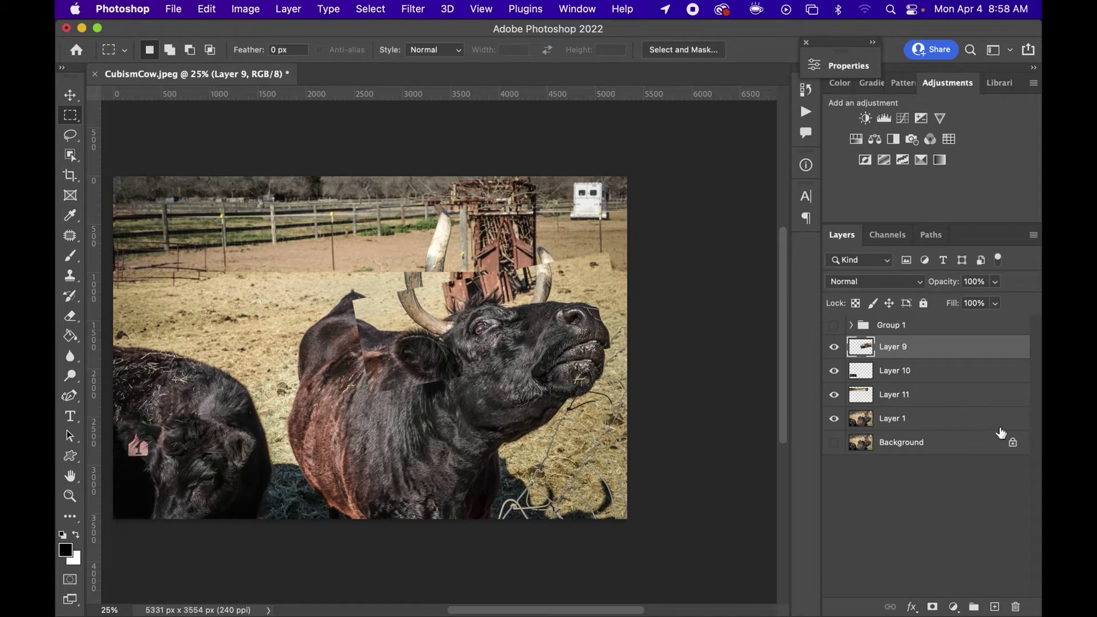
left_click(910, 379)
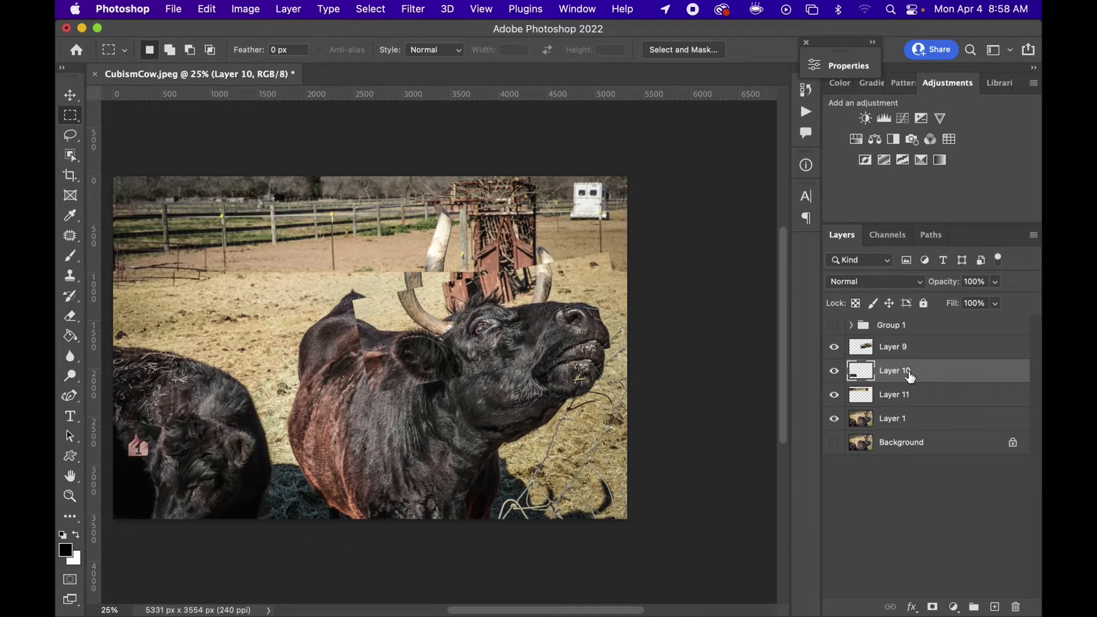
key("super+j")
key("super+t")
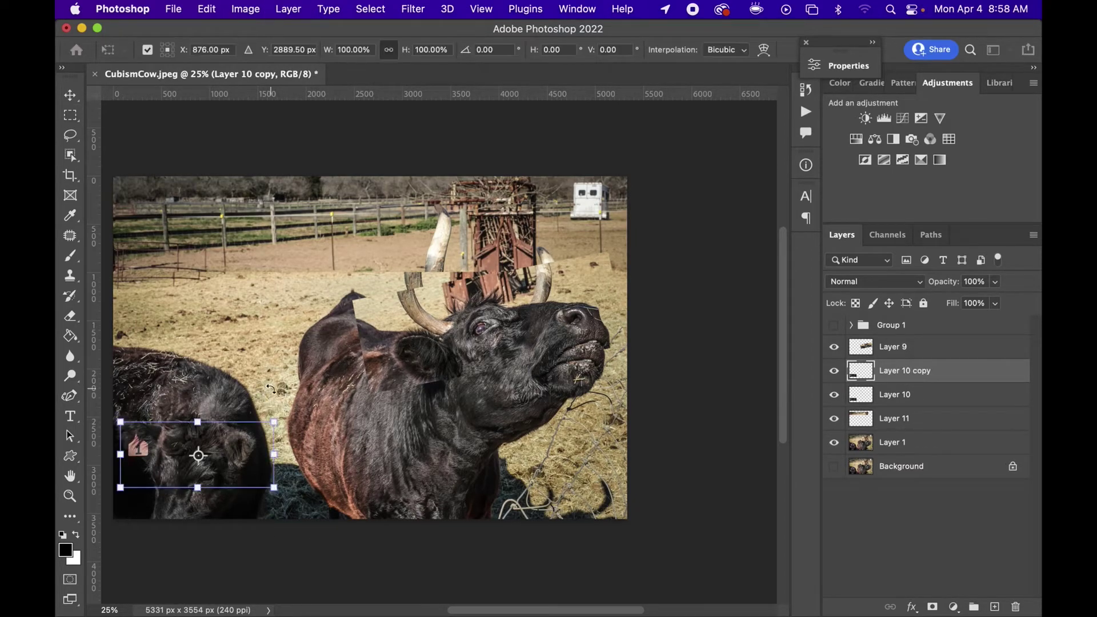
left_click_drag(292, 428, 249, 428)
key("Return")
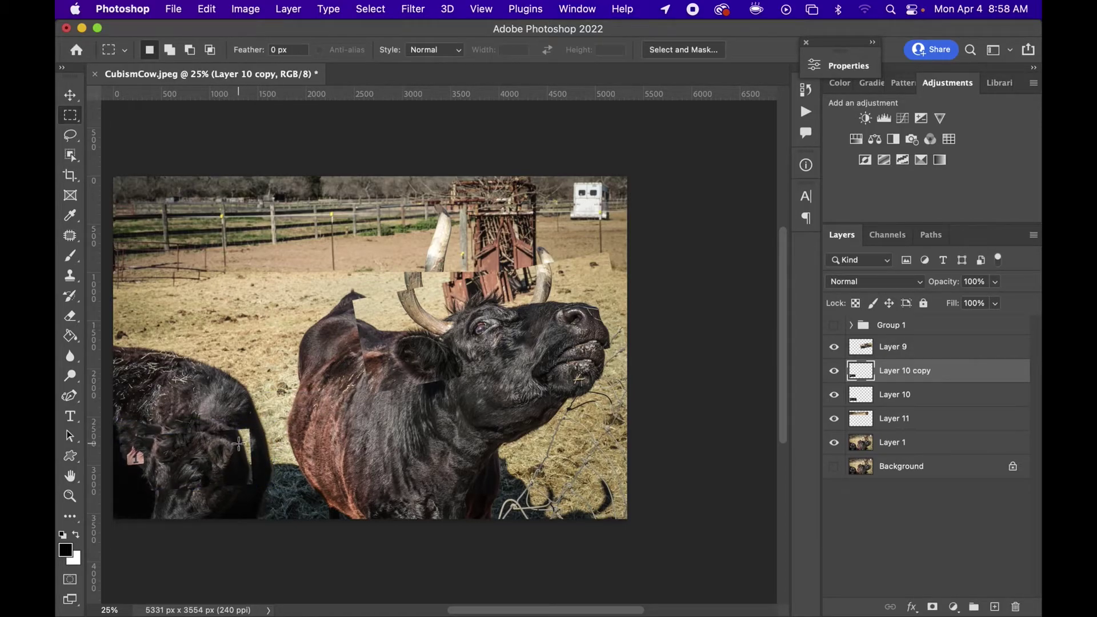
Delete the test layers from Layer 9 to Layer 11 and show Group 1 again
left_click(913, 347)
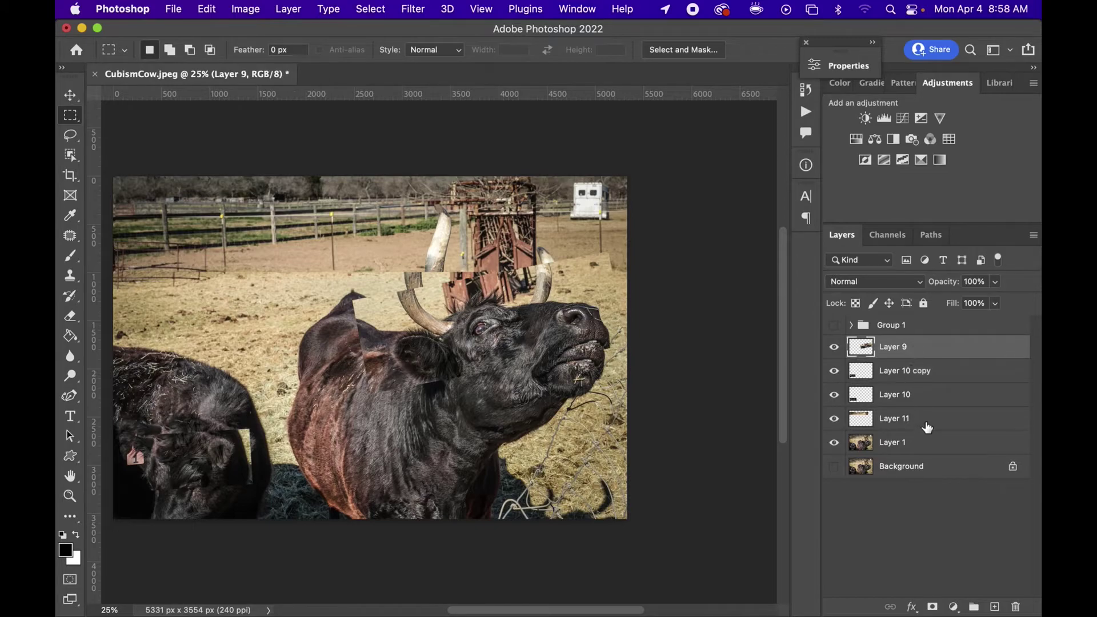
left_click(925, 422, "shift")
key("BackSpace")
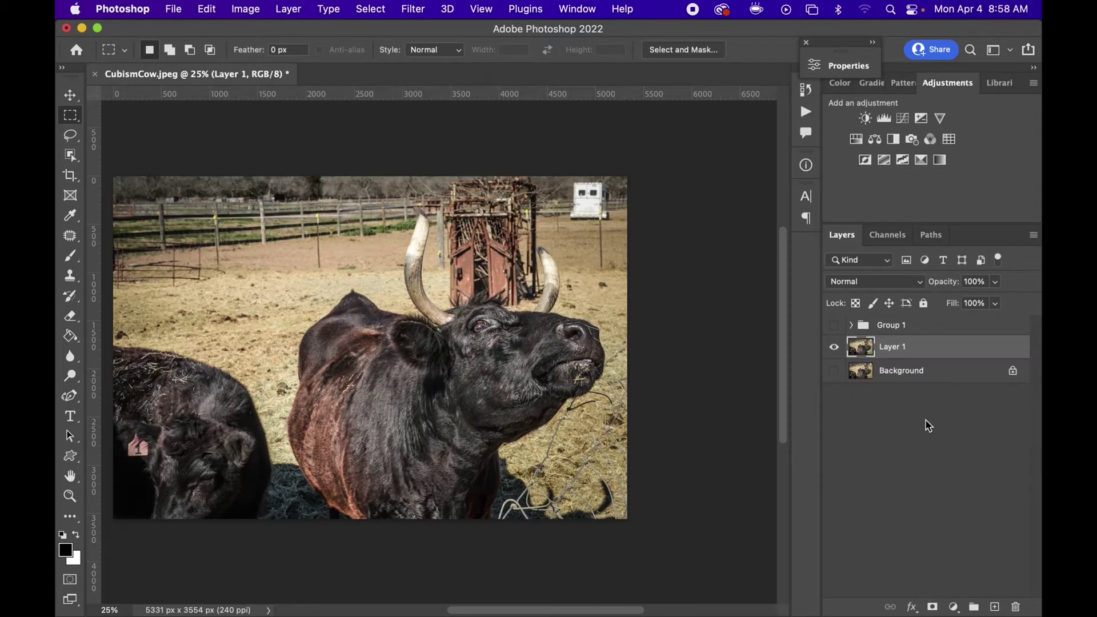
left_click(833, 326)
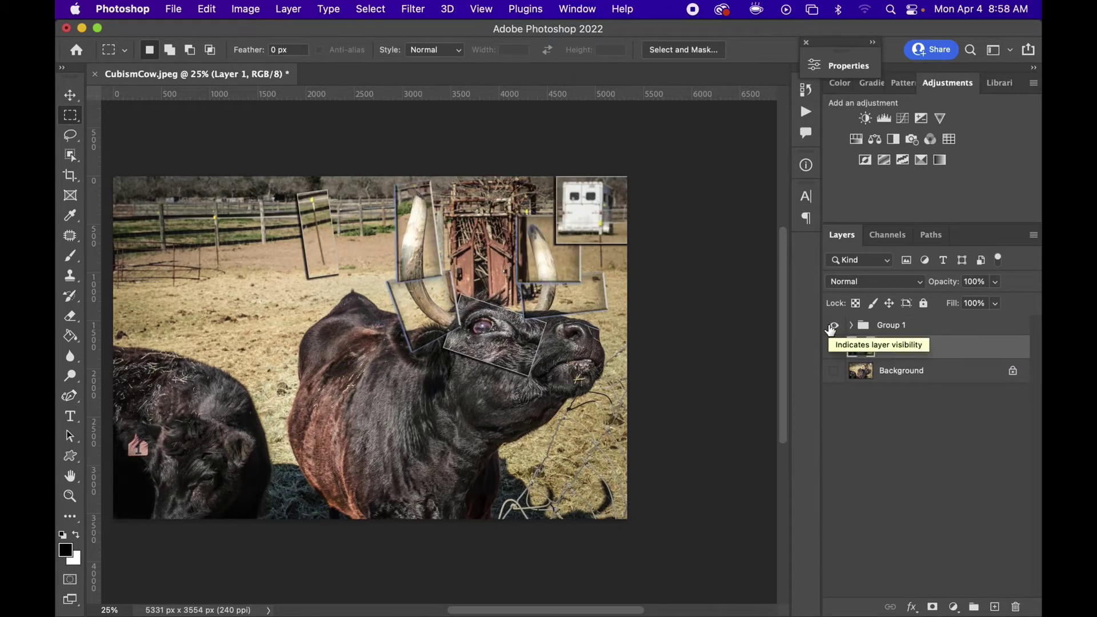
Target Group 1 and bring up the Custom Shape tool's shape picker
scroll(662, 360, "left", 5)
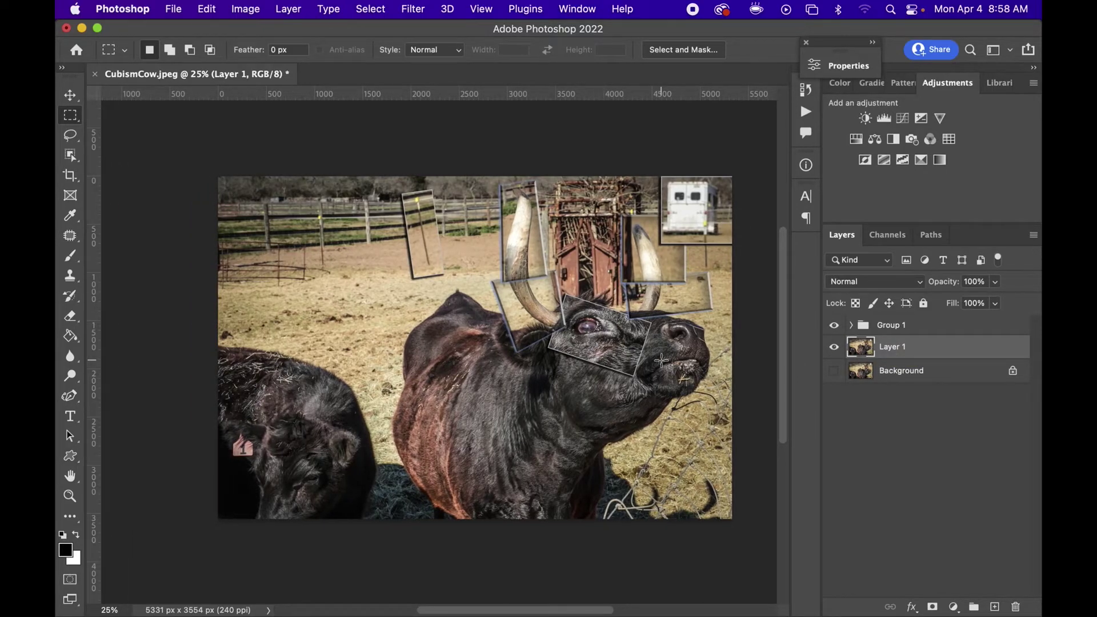
left_click(903, 327)
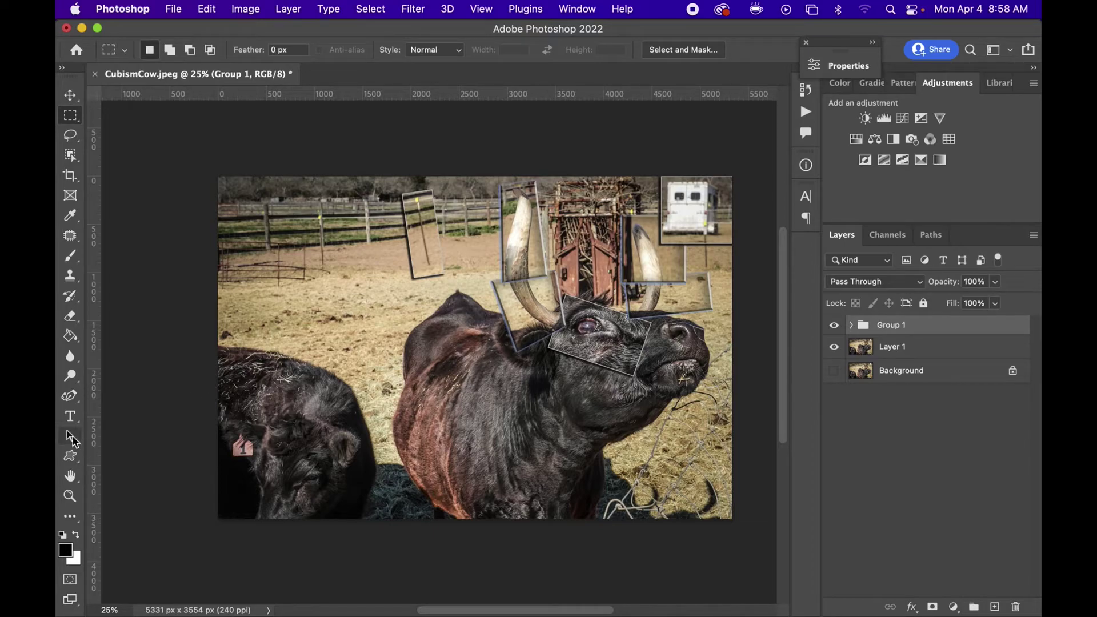
left_click(71, 456)
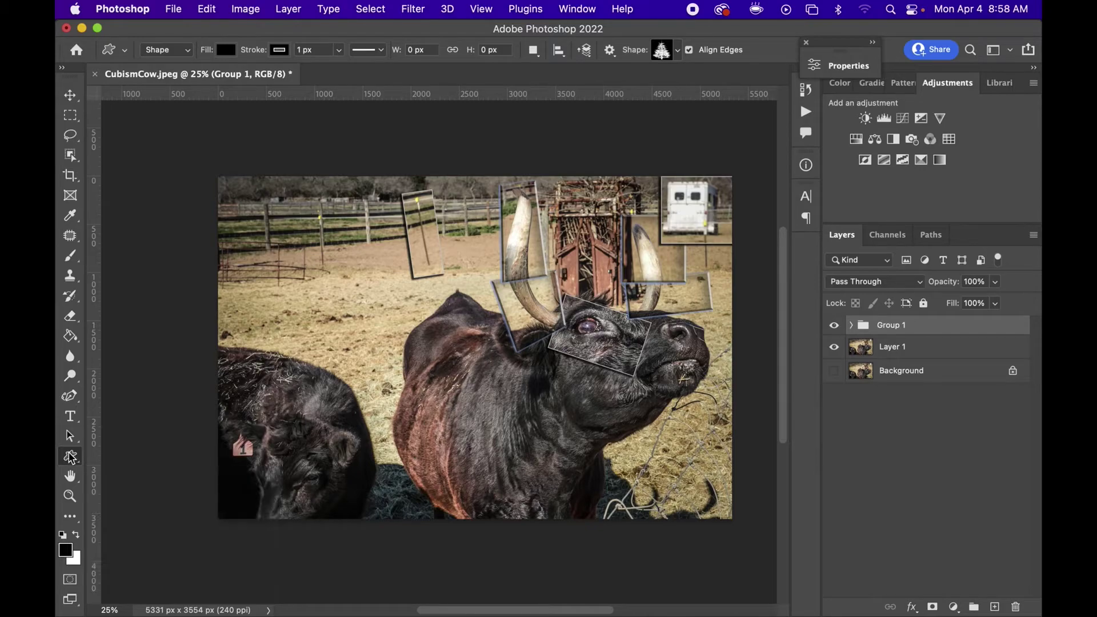
left_click(680, 52)
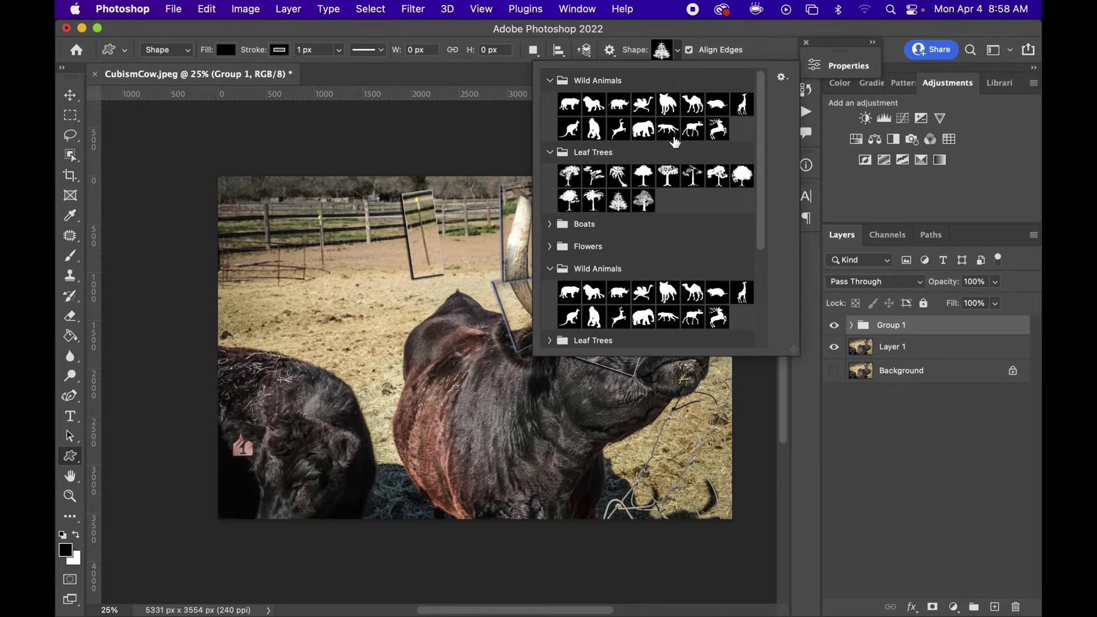
scroll(674, 146, "down", 5)
Append the default shape sets to the library and enlarge the shape picker
left_click(783, 77)
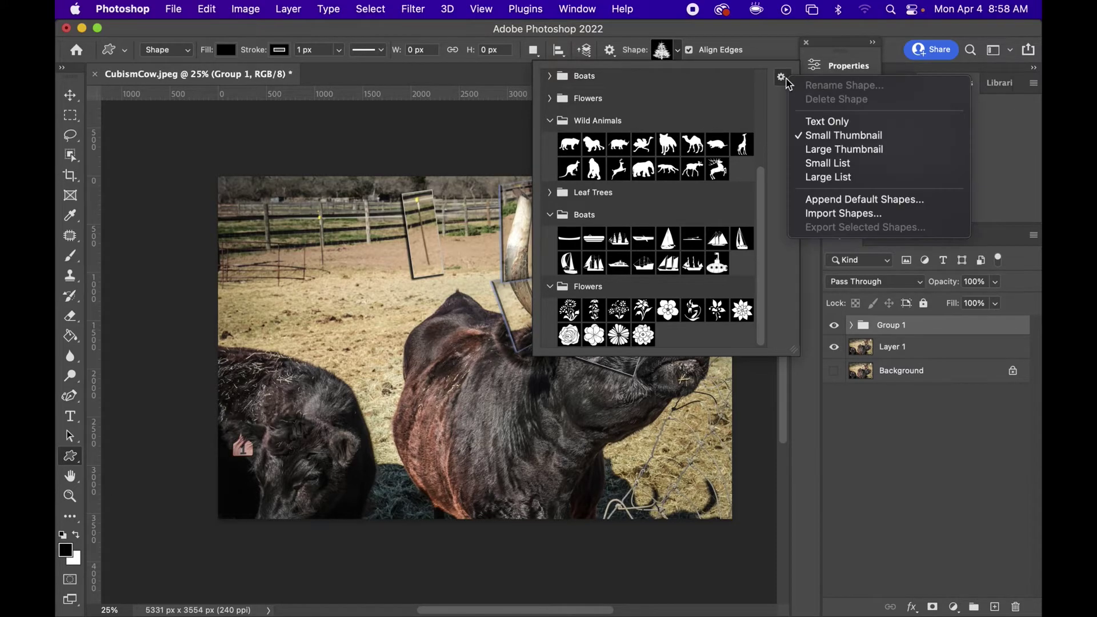
left_click(850, 200)
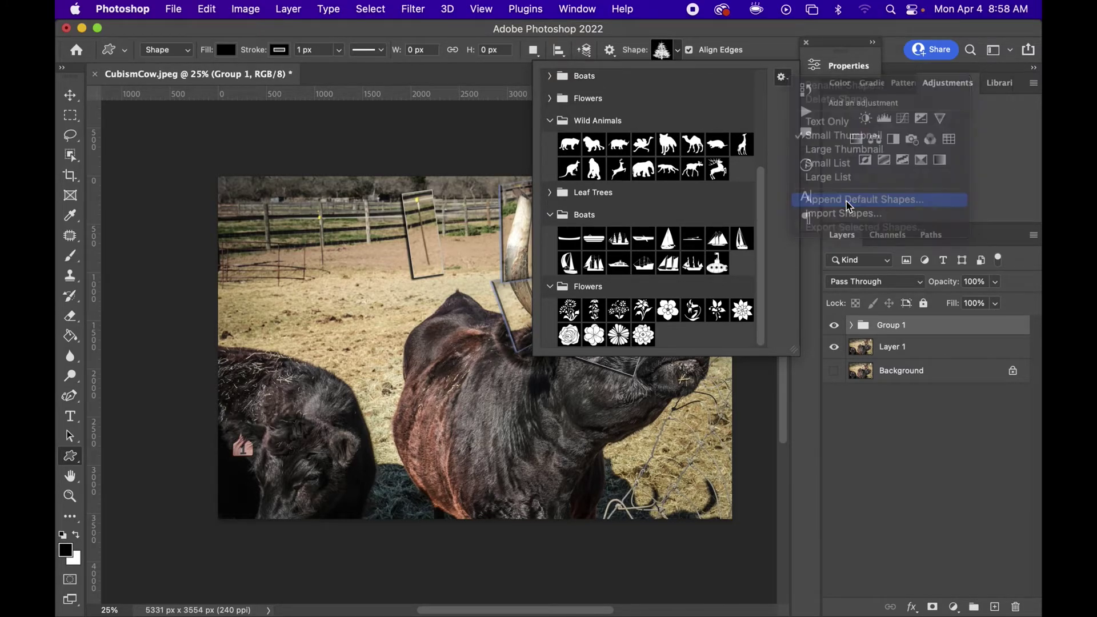
left_click(594, 259)
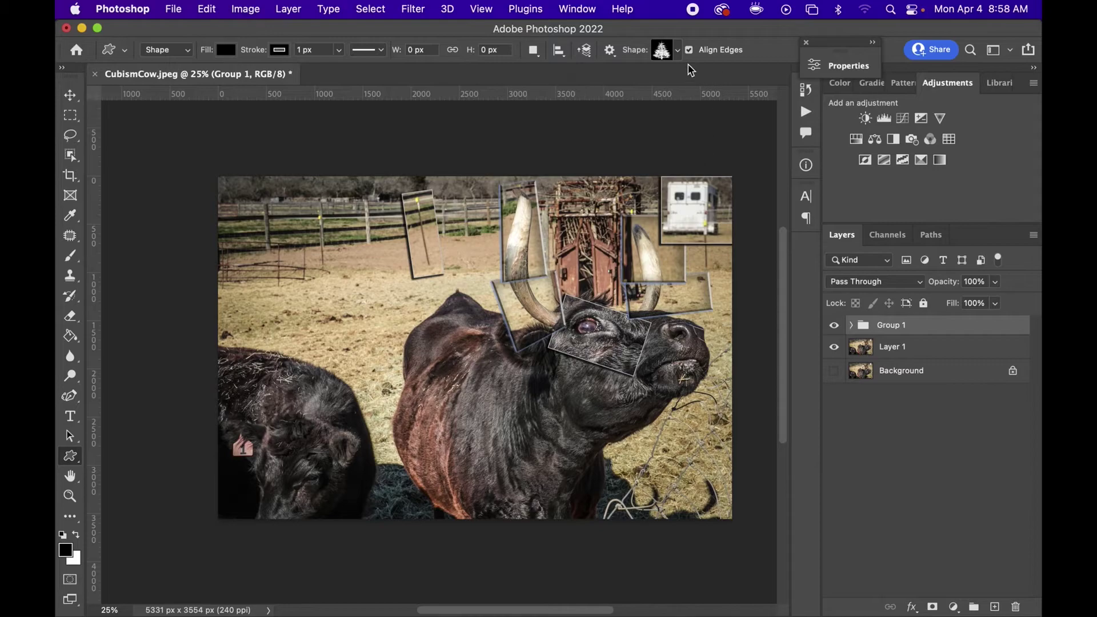
left_click(680, 51)
scroll(689, 212, "down", 3)
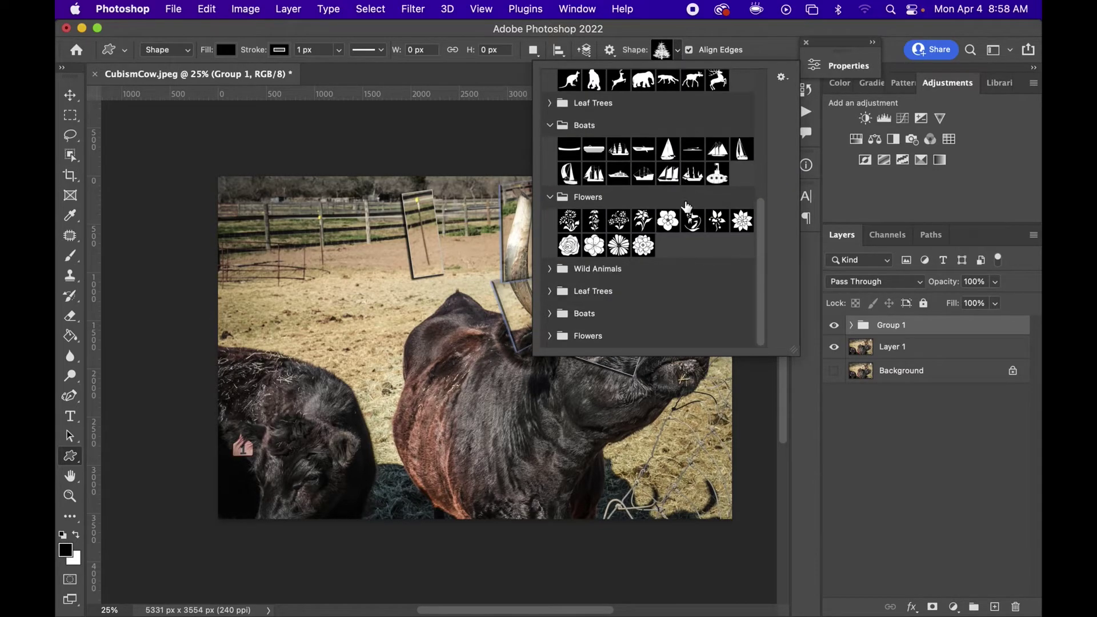
left_click_drag(797, 353, 824, 543)
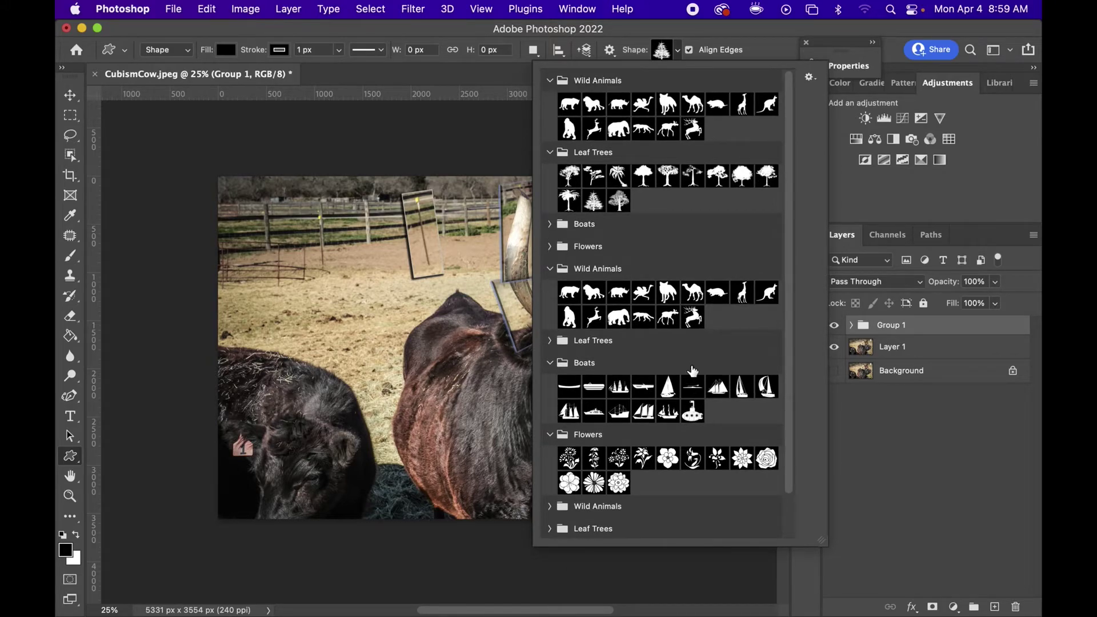
Append the default shapes a second time and reopen the picker to view Leaf Trees
scroll(693, 372, "down", 2)
left_click(810, 77)
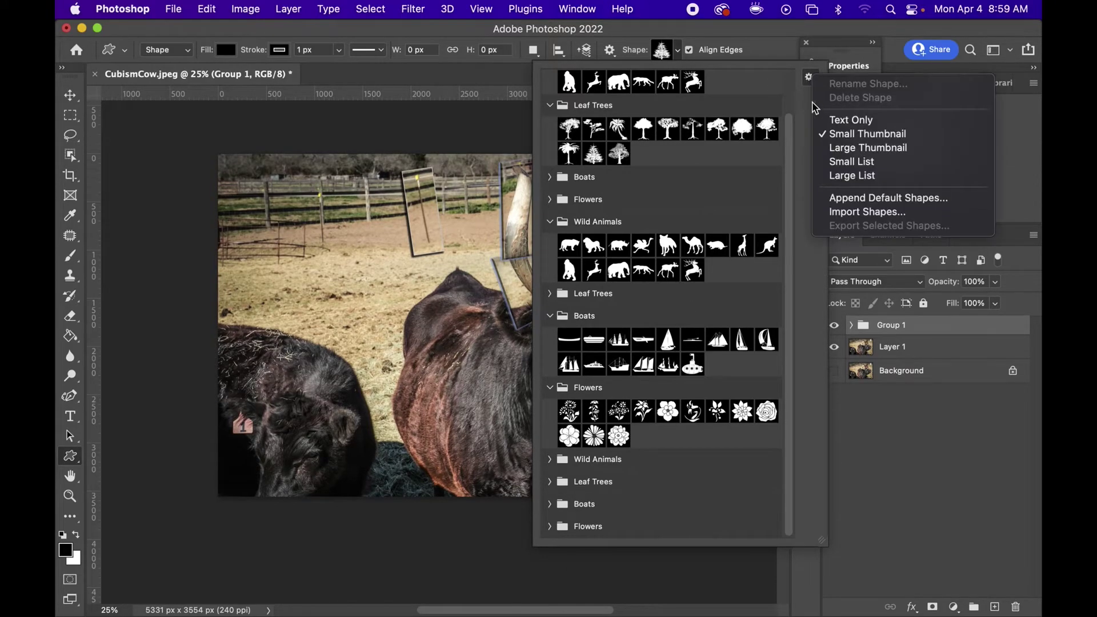
left_click(895, 199)
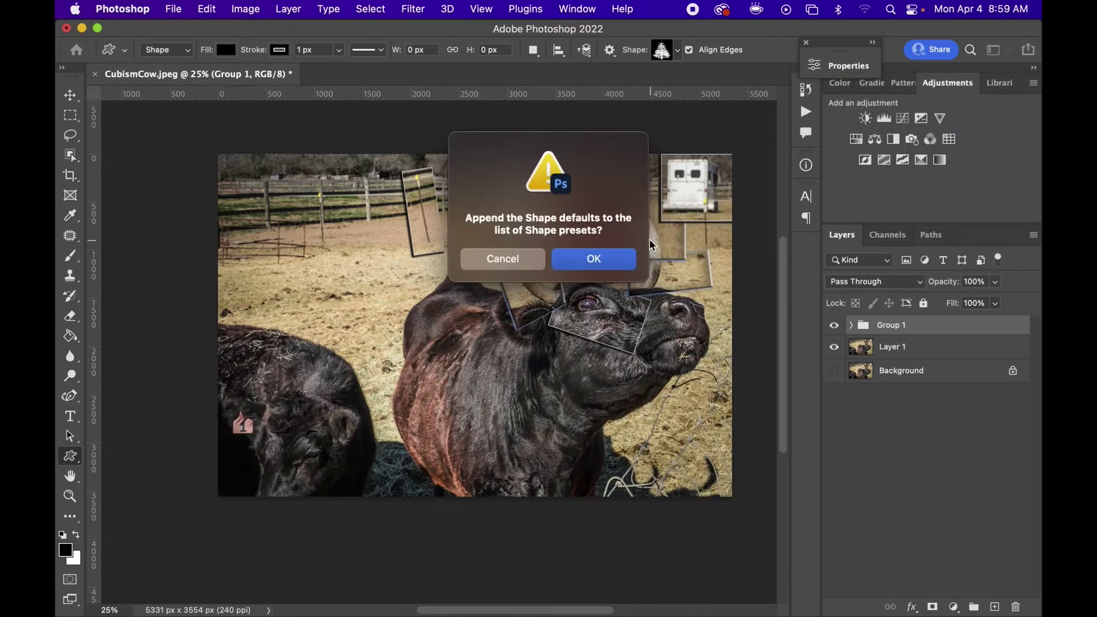
left_click(591, 262)
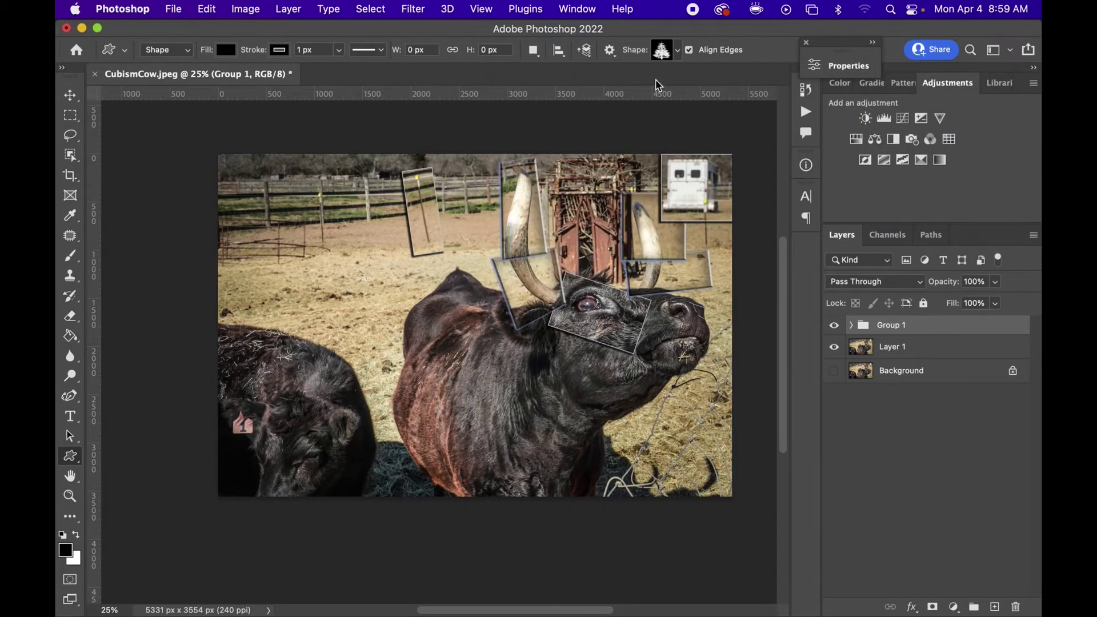
left_click(678, 50)
scroll(683, 211, "down", 4)
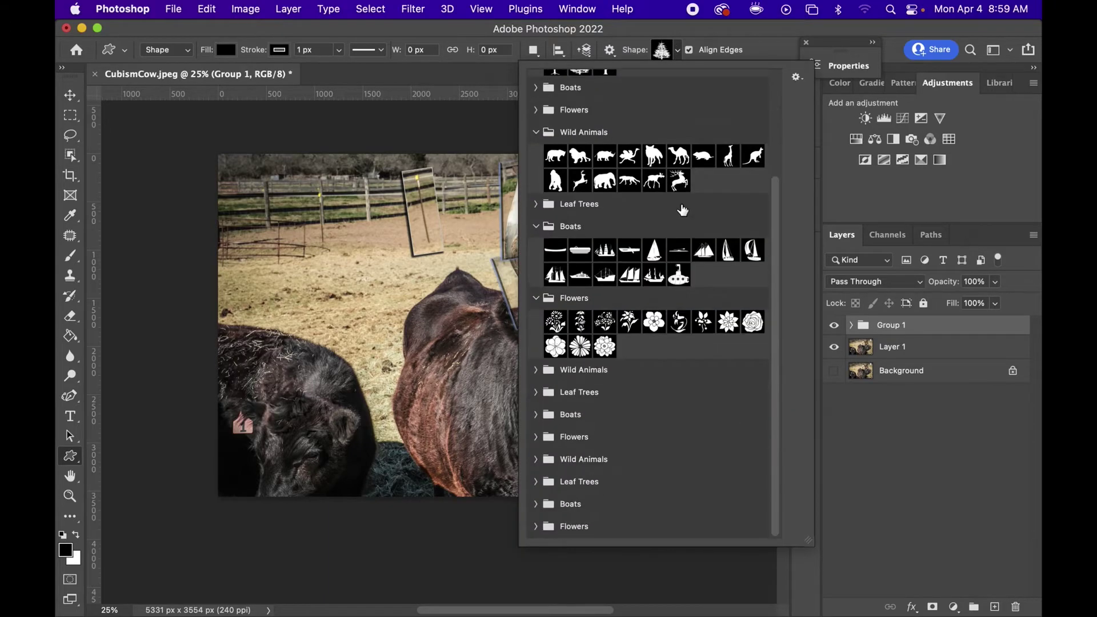
scroll(683, 210, "up", 3)
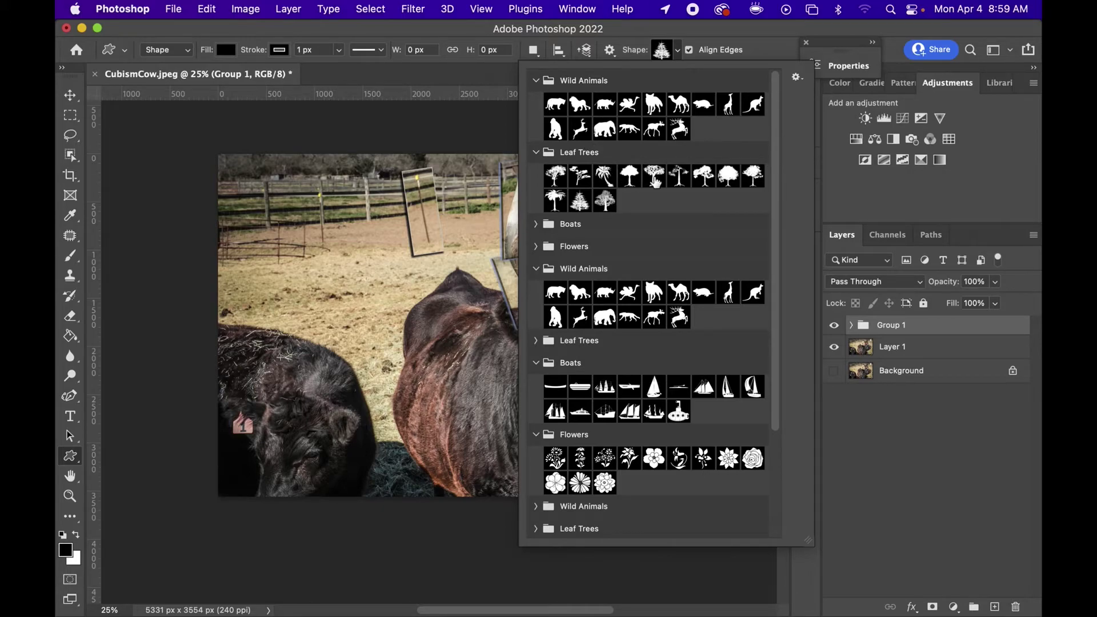
Draw a black Bristle Brush Tree custom shape on the field at the left
left_click_drag(655, 176, 678, 180)
left_click(679, 176)
left_click(351, 205)
mouse_move(307, 194)
left_mouse_down()
mouse_move(343, 200)
mouse_move(412, 298)
left_mouse_up()
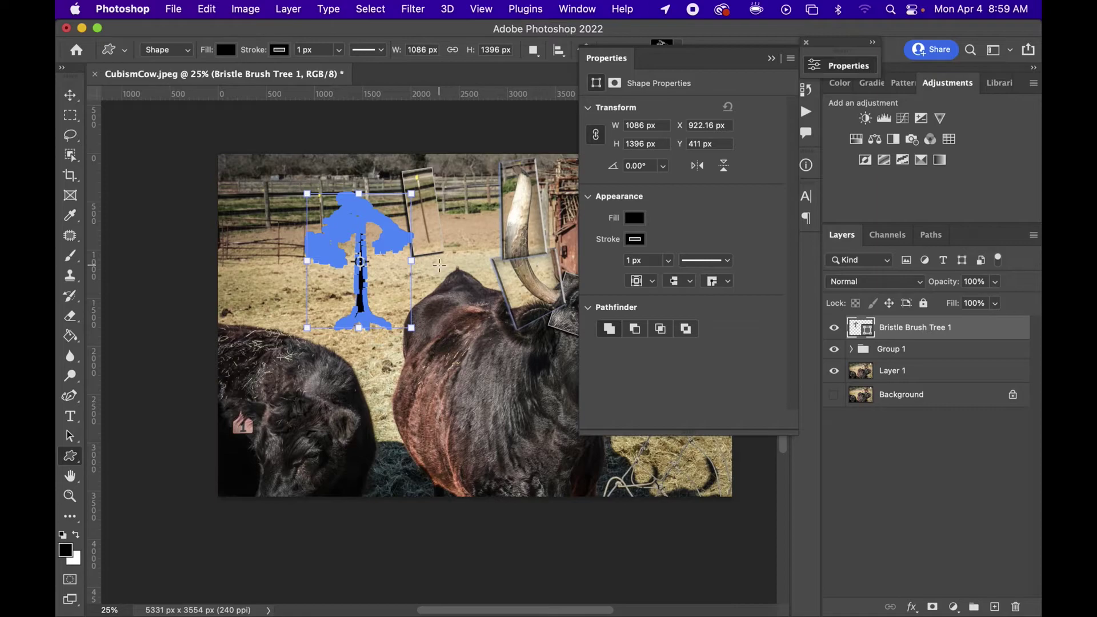
left_click_drag(439, 264, 439, 265)
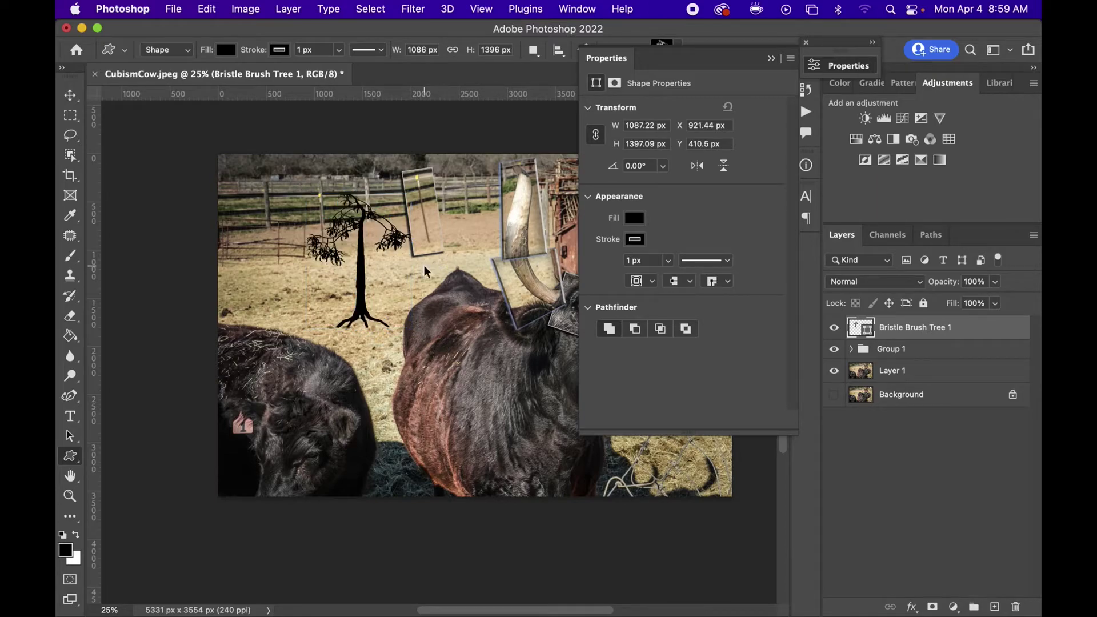
Move the tree shape up and to the left so it stands by the fence
key("super+t")
left_click_drag(360, 252, 338, 212)
scroll(464, 221, "left", 3)
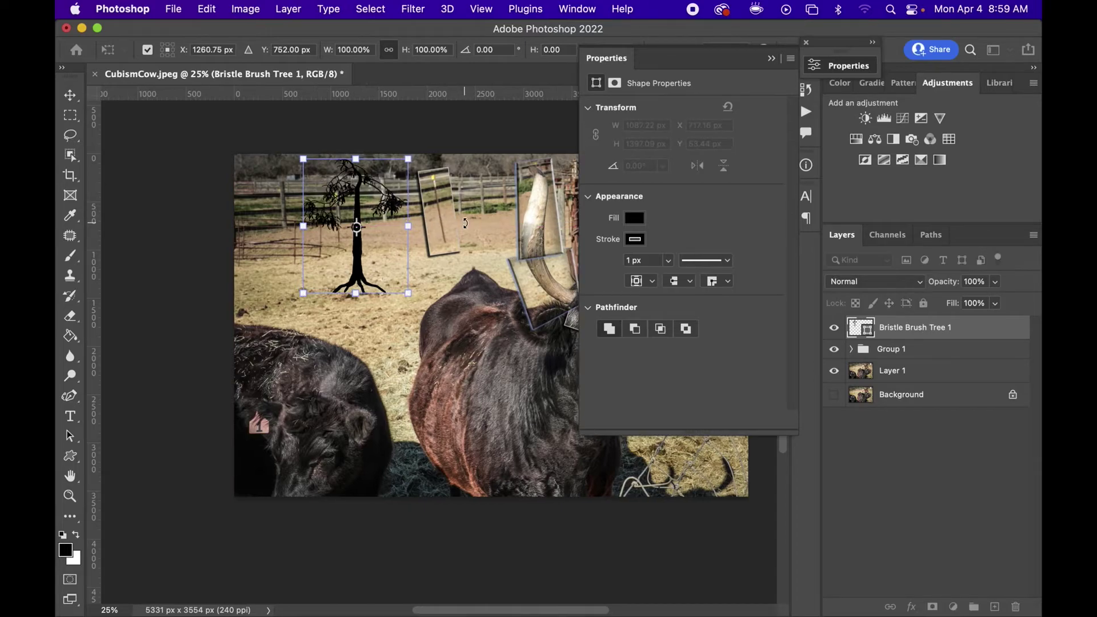
key("Return")
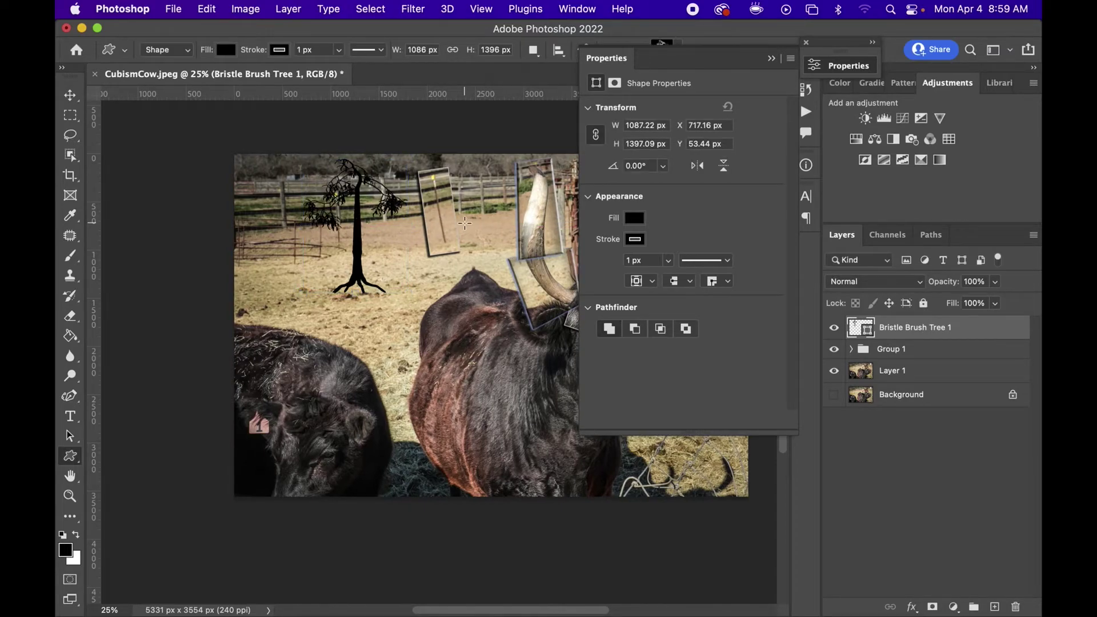
left_click(775, 59)
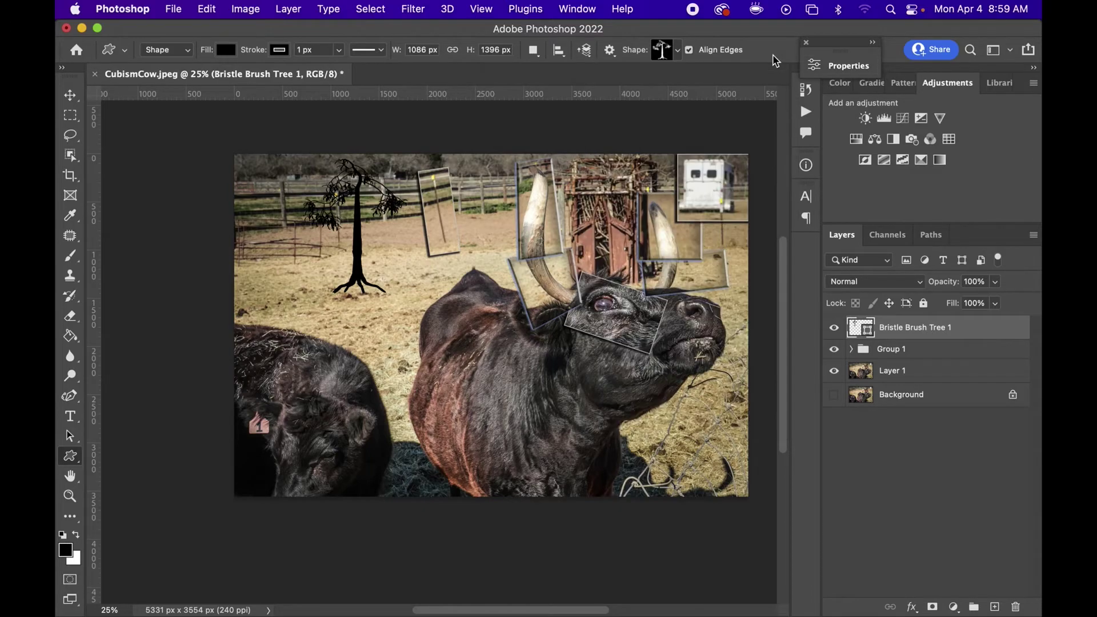
left_click(677, 51)
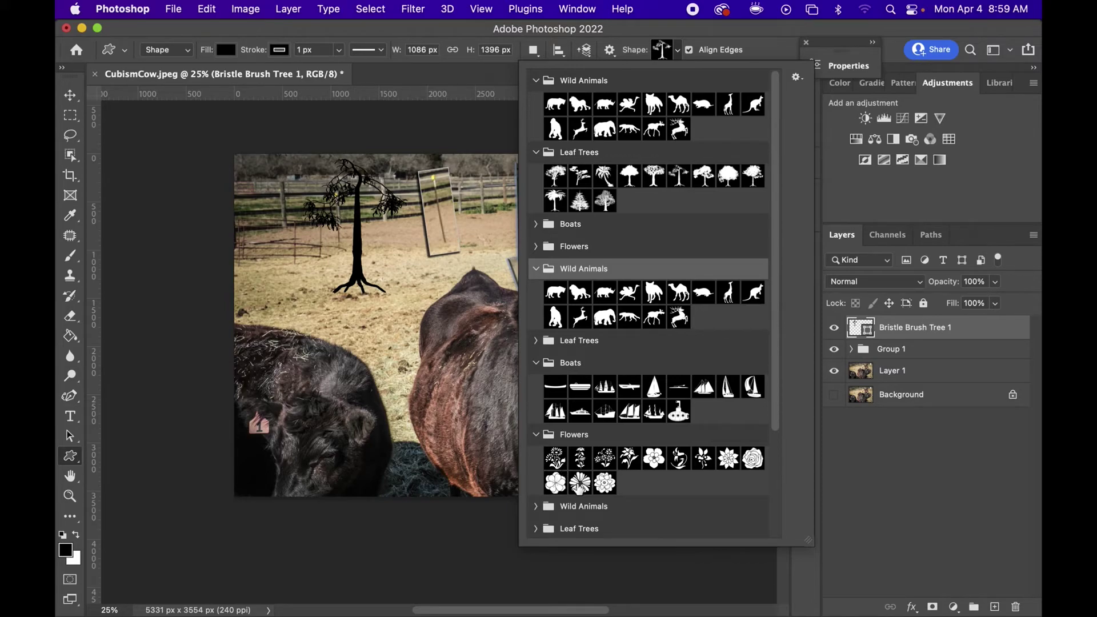
Draw a black flower shape from the Flowers group over the cow's nose
double_click(578, 485)
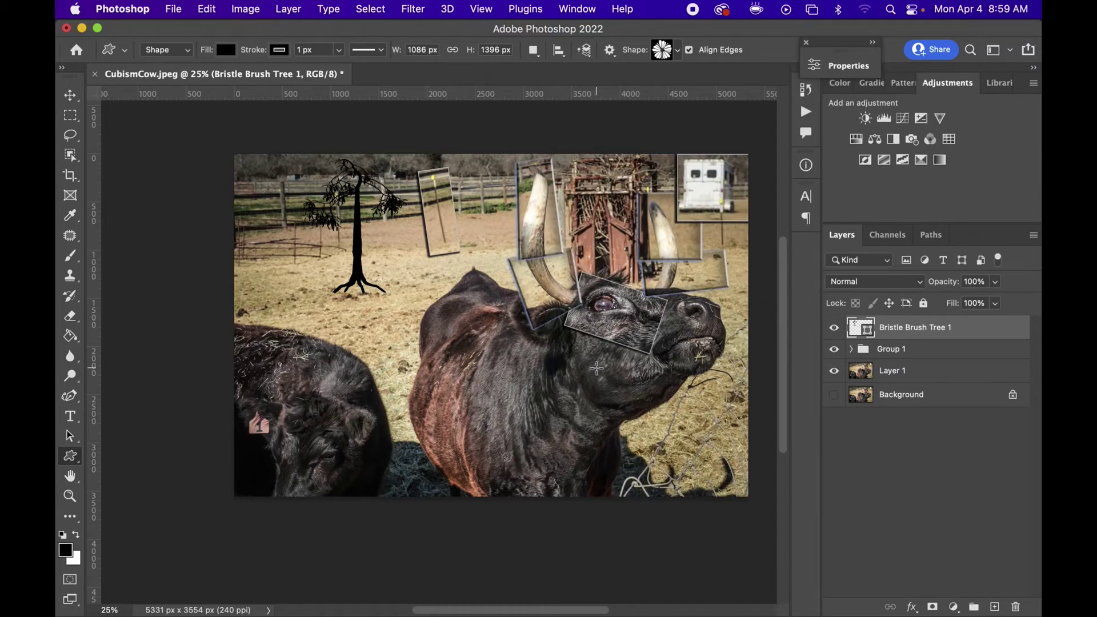
left_click_drag(684, 303, 731, 346)
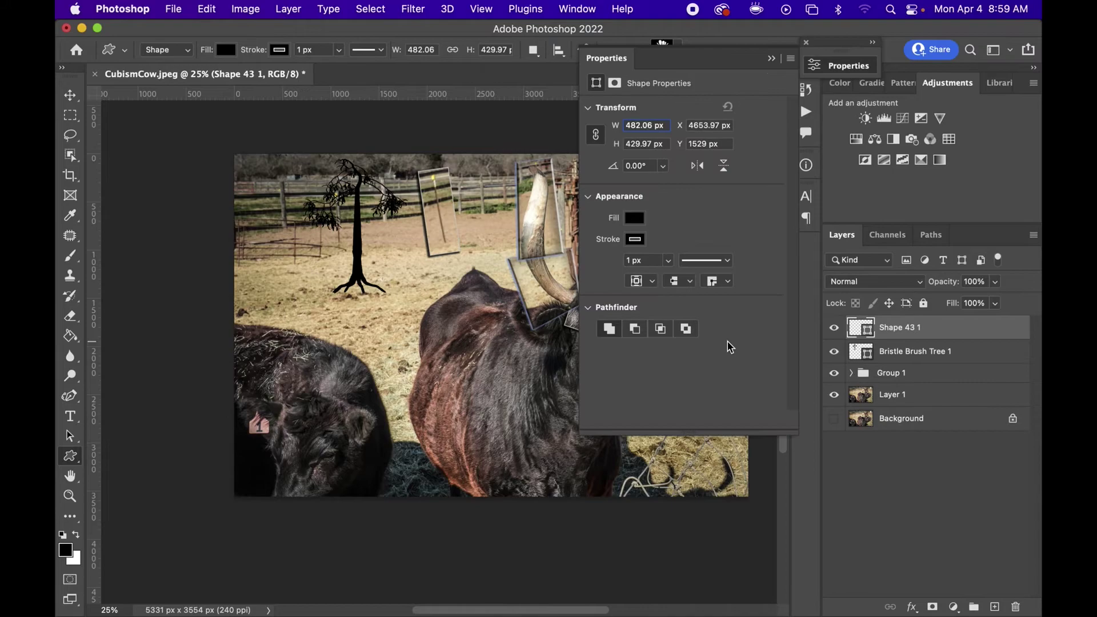
left_click(771, 59)
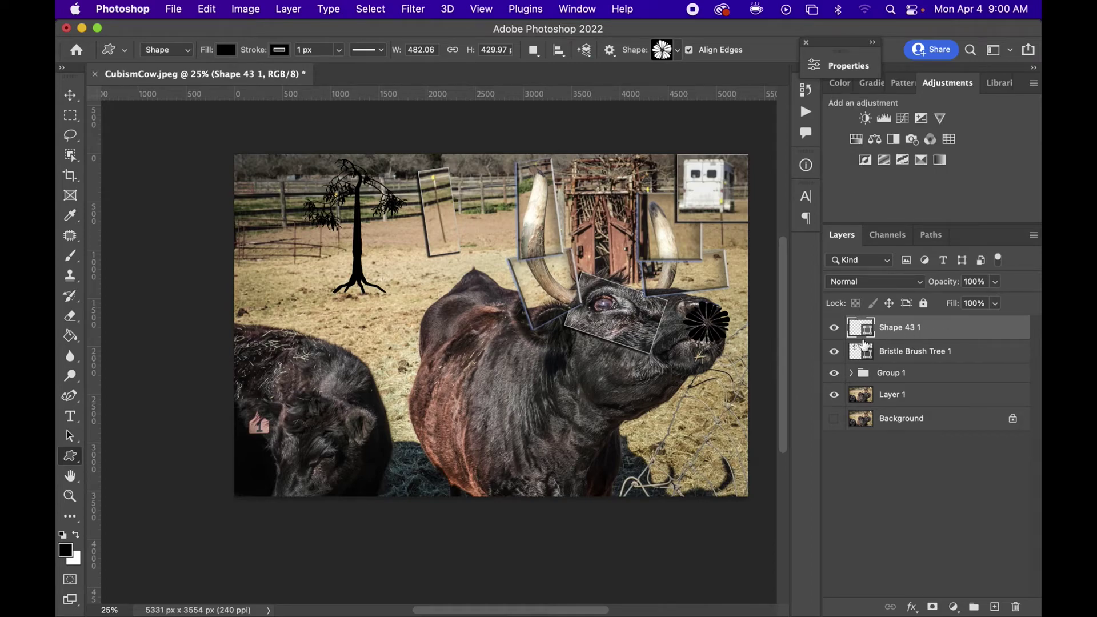
Add a Hue/Saturation adjustment layer with Colorize turned on
left_click(874, 139)
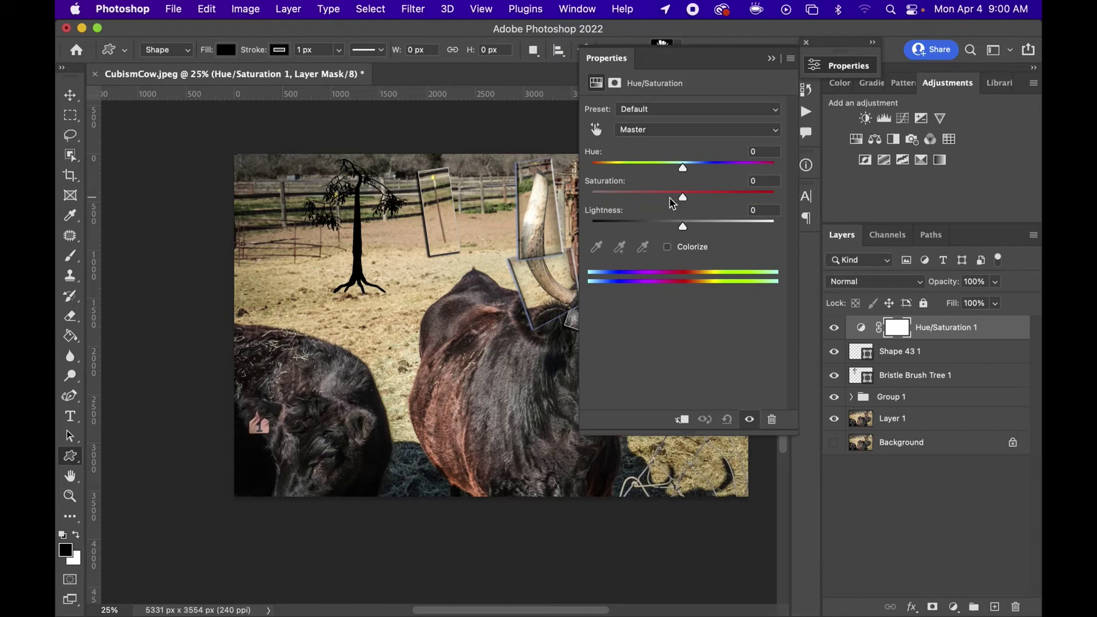
left_click(667, 248)
scroll(471, 216, "right", 5)
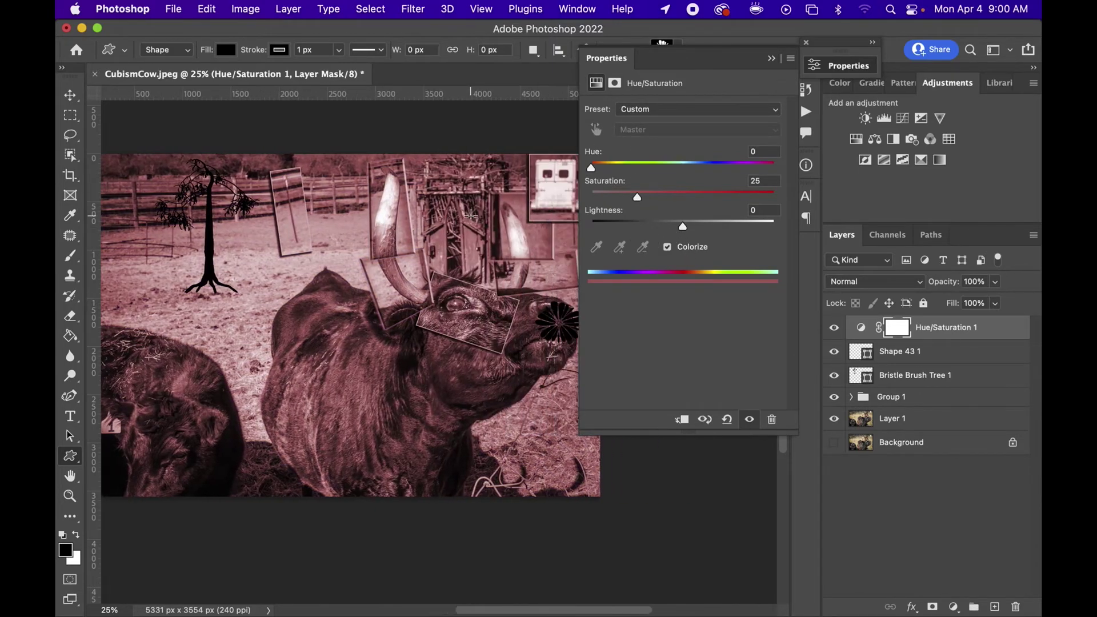
scroll(471, 216, "up", 2)
scroll(518, 240, "down", 4)
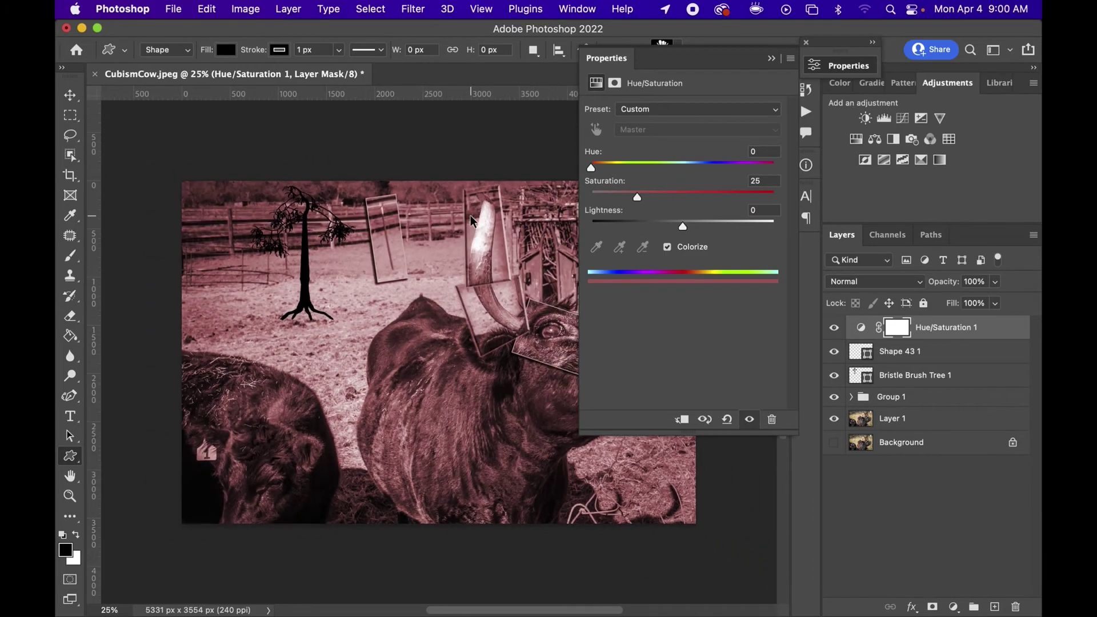
scroll(518, 240, "right", 6)
scroll(518, 240, "down", 3)
scroll(518, 240, "left", 3)
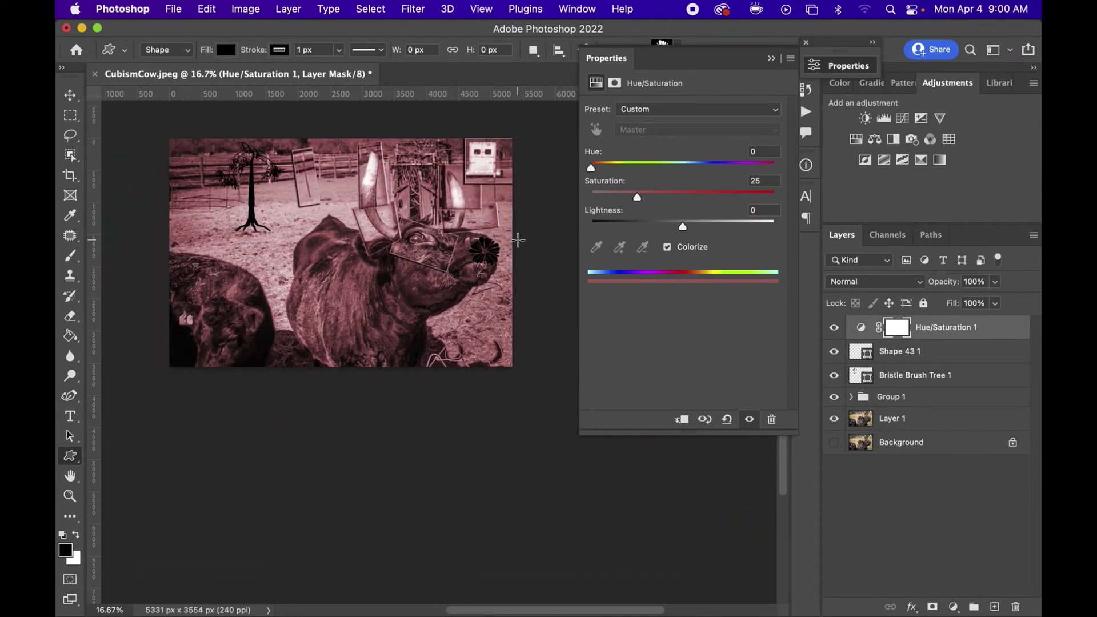
Set the colorize tint to Hue 6, Saturation 71 and Lightness +16
left_click_drag(591, 168, 776, 169)
left_click_drag(637, 198, 700, 238)
left_click_drag(710, 200, 590, 170)
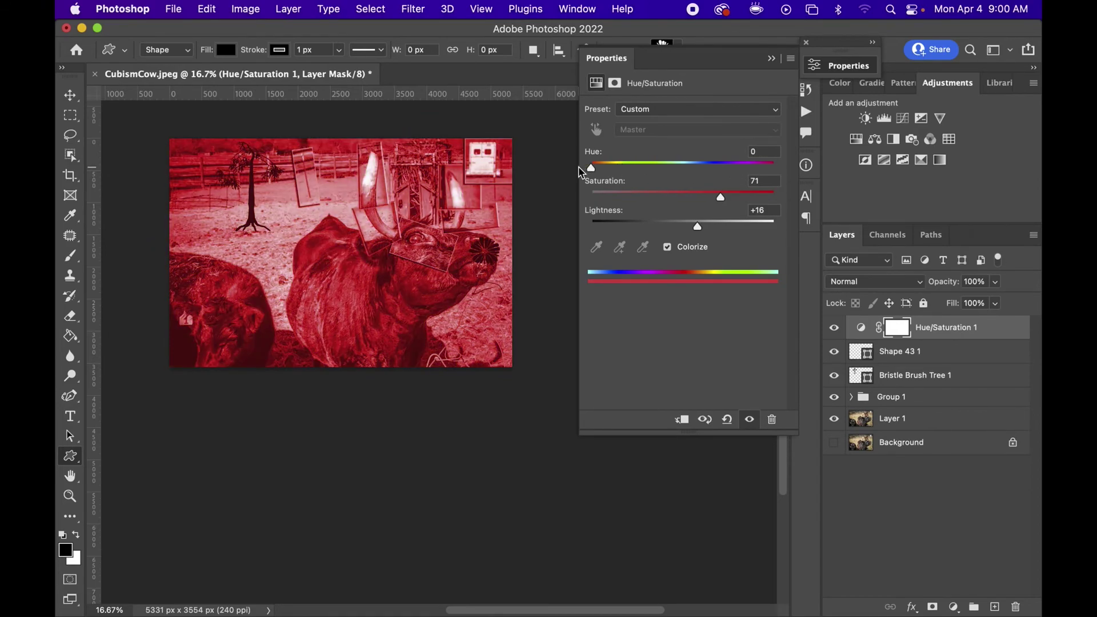
left_click_drag(587, 171, 594, 172)
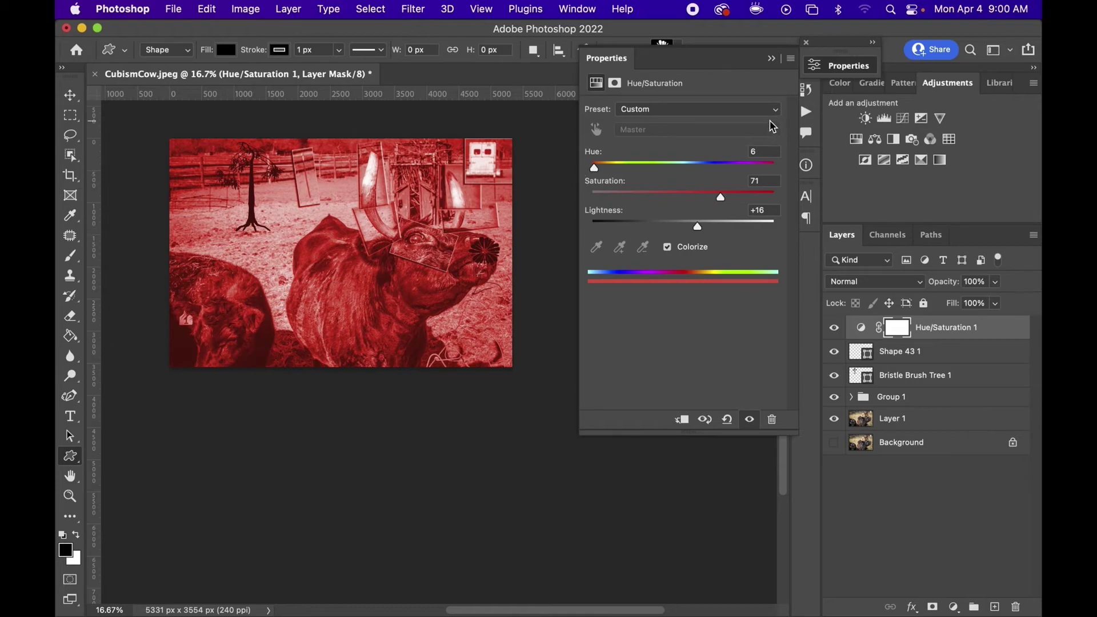
left_click(773, 58)
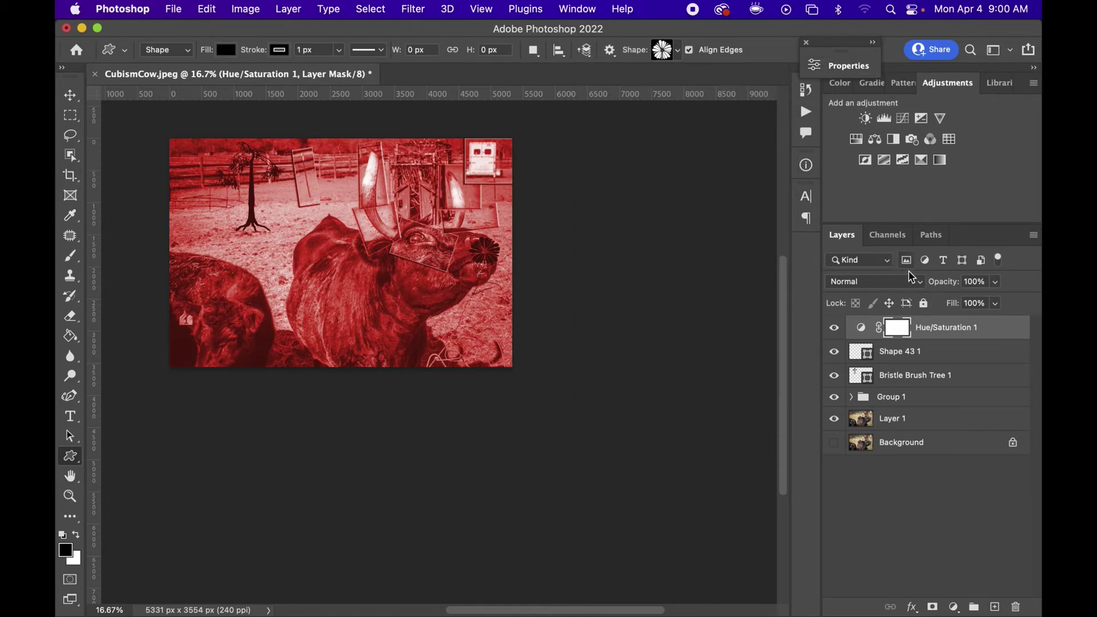
Set the Hue/Saturation 1 layer's blend mode to Pin Light
left_click(995, 281)
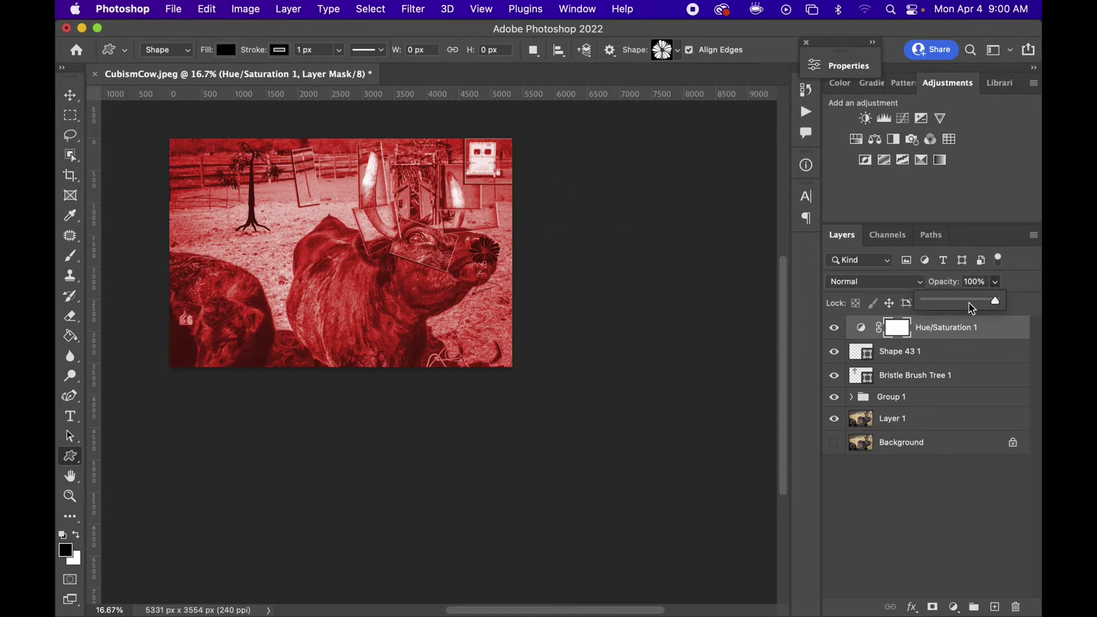
left_click_drag(971, 305, 1029, 288)
left_click(905, 283)
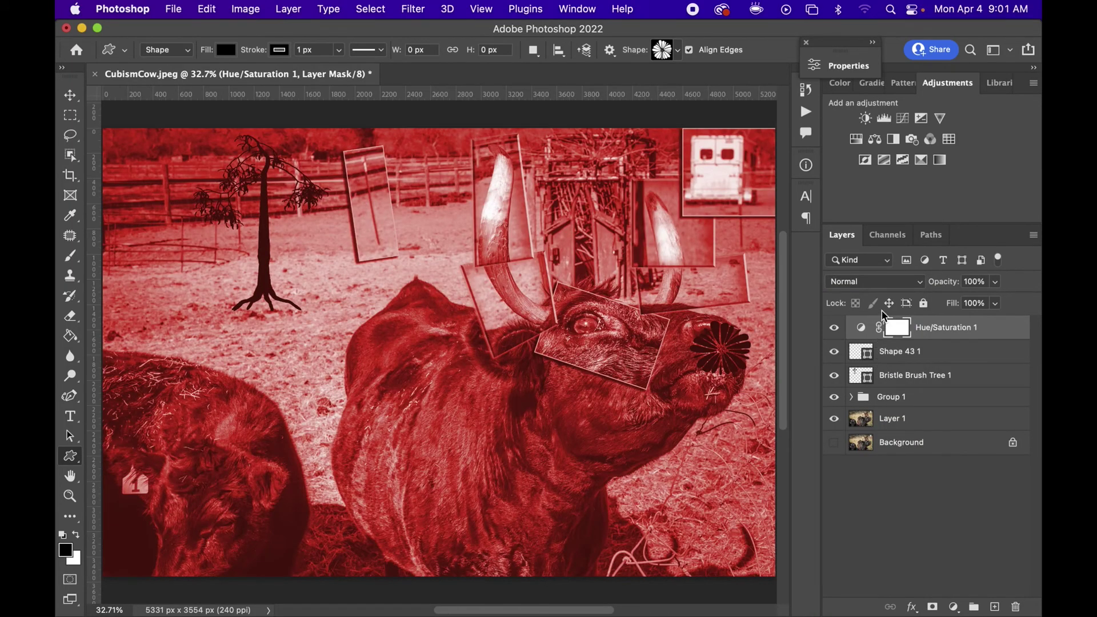
left_click(887, 282)
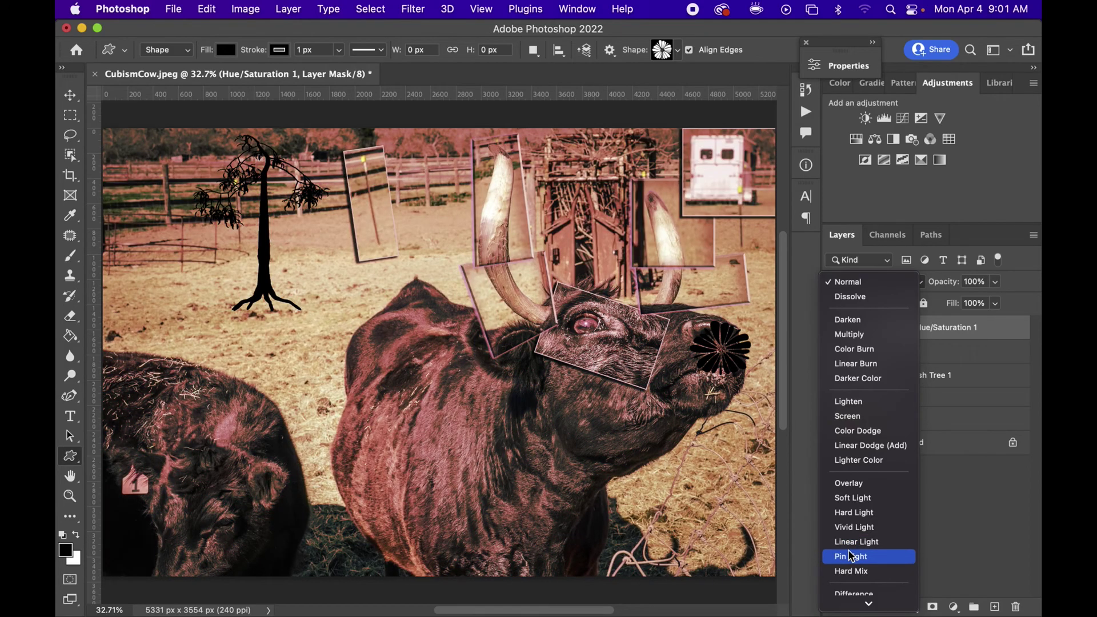
left_click(852, 556)
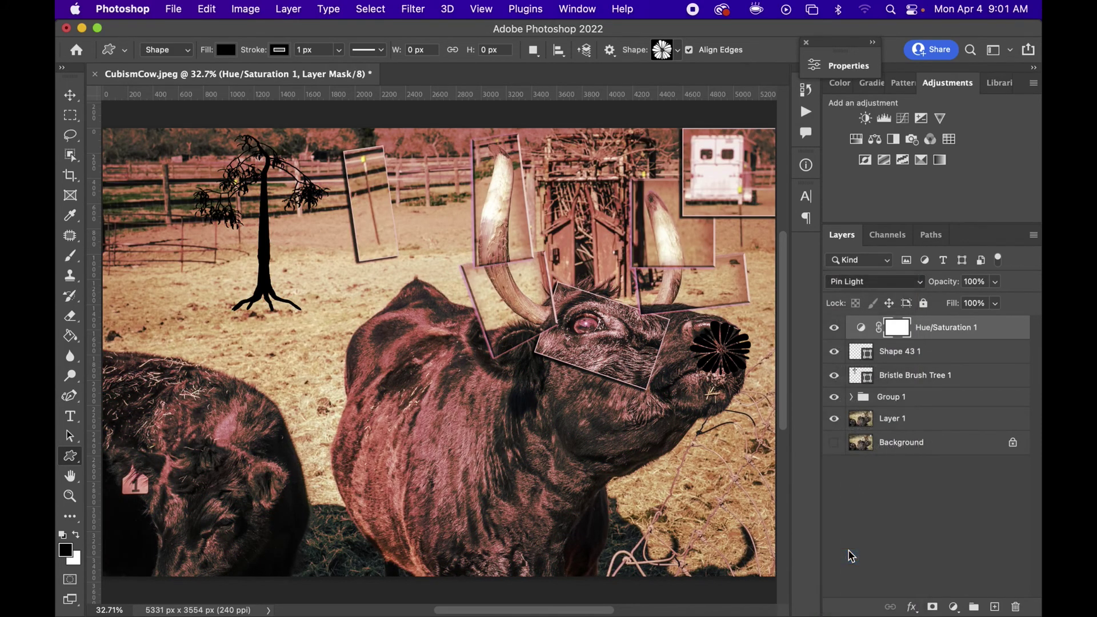